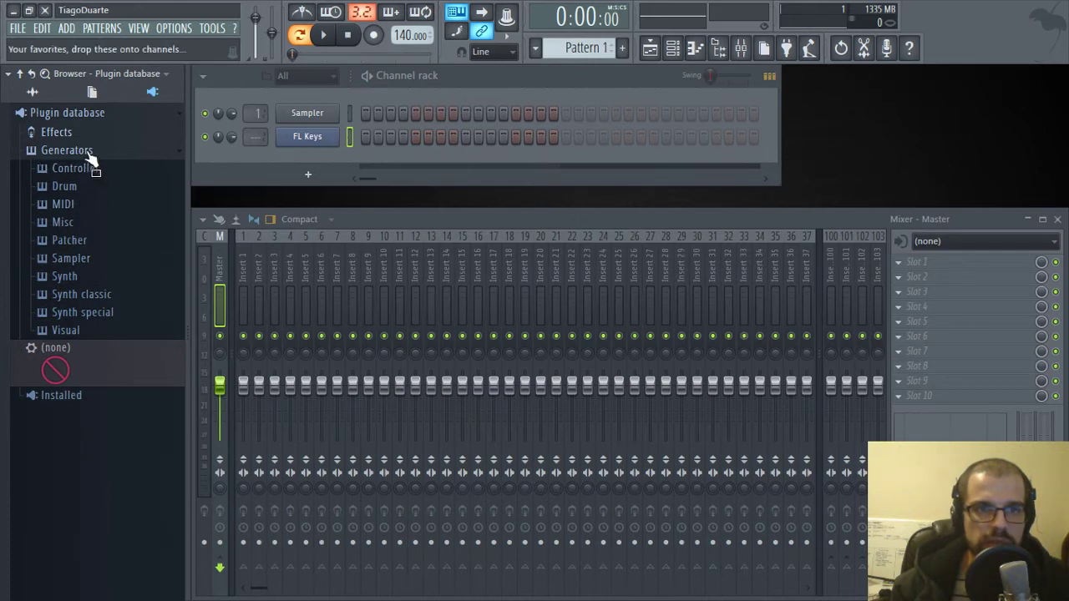
- Collapse the Generators category and look through the list of plugins available for a new channel
left_click(85, 152)
left_click(307, 174)
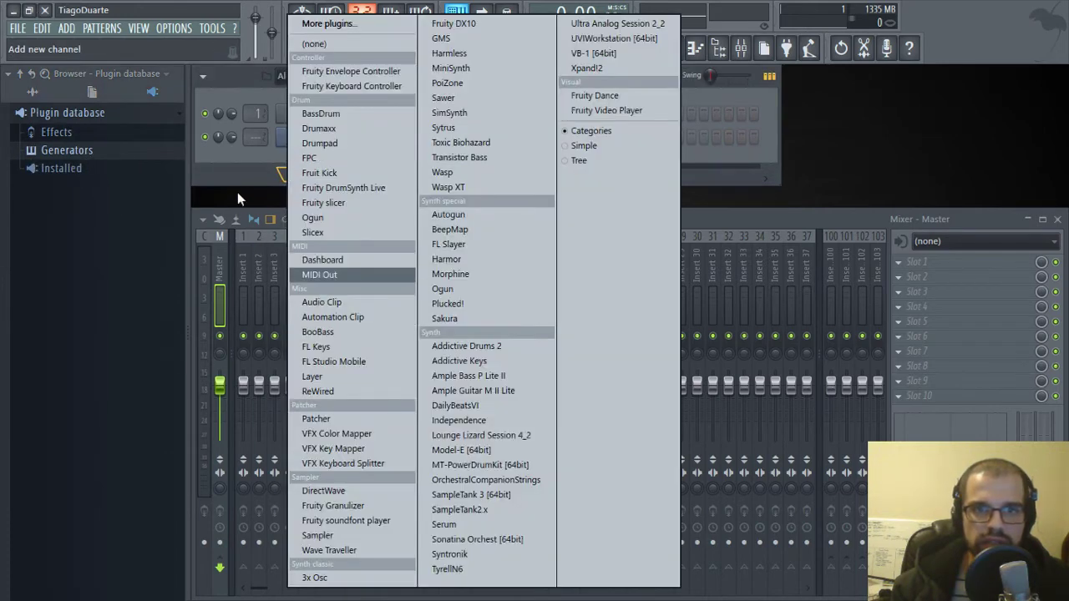
left_click(264, 186)
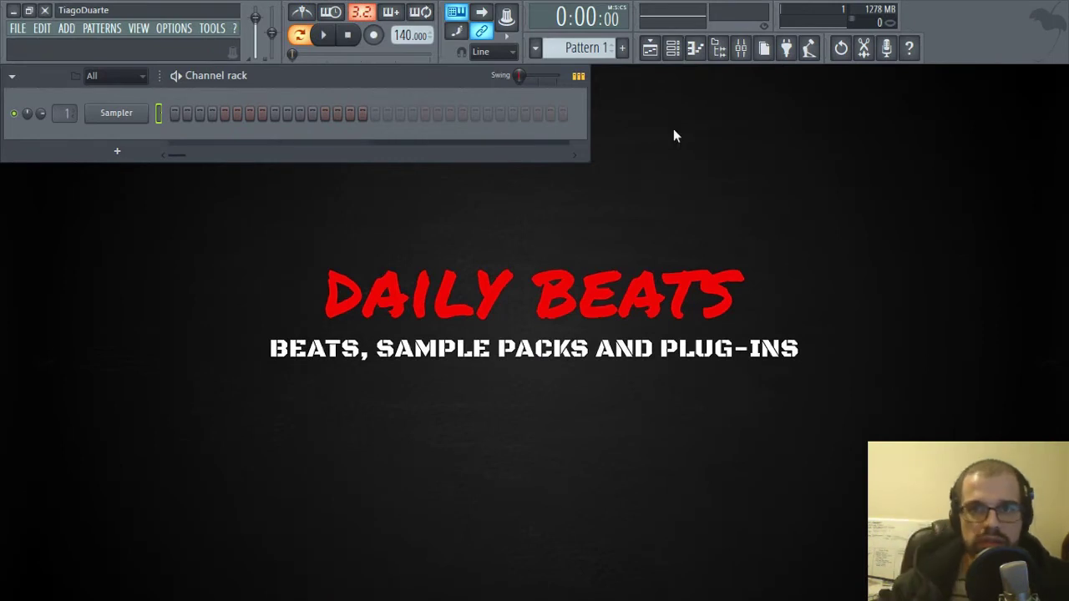
- Give the Music Business search folder the browser name "Music" in the file settings and refresh the browser
left_click(717, 48)
left_click(33, 93)
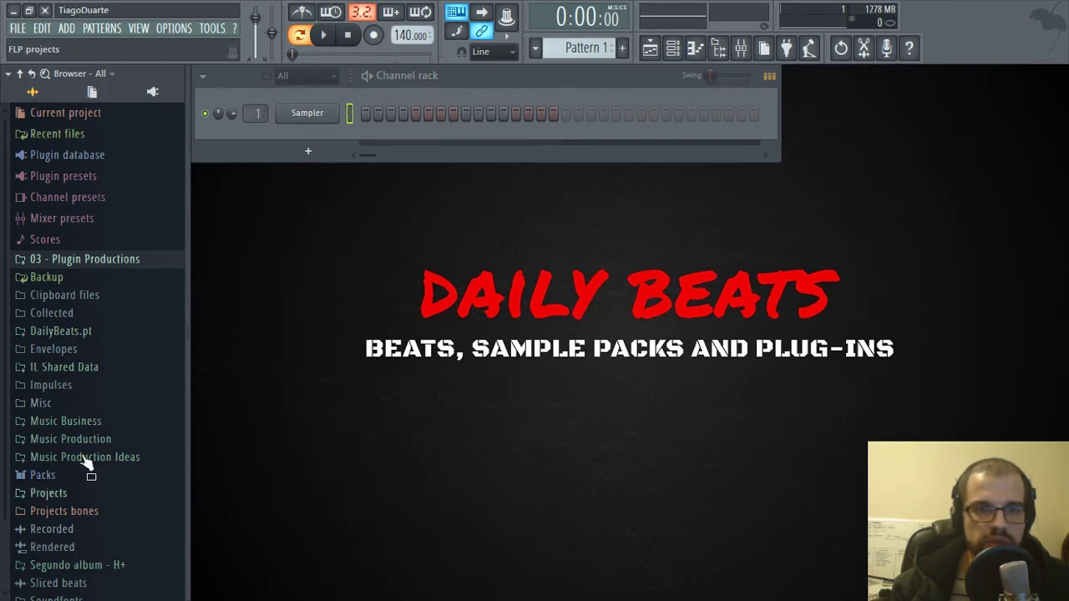
left_click(175, 28)
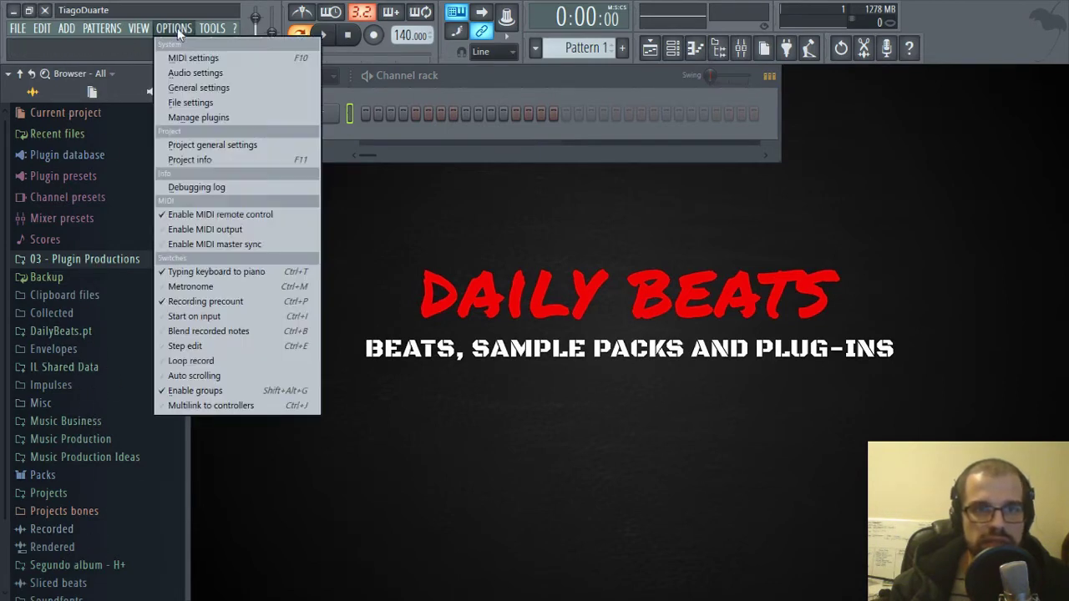
left_click(192, 102)
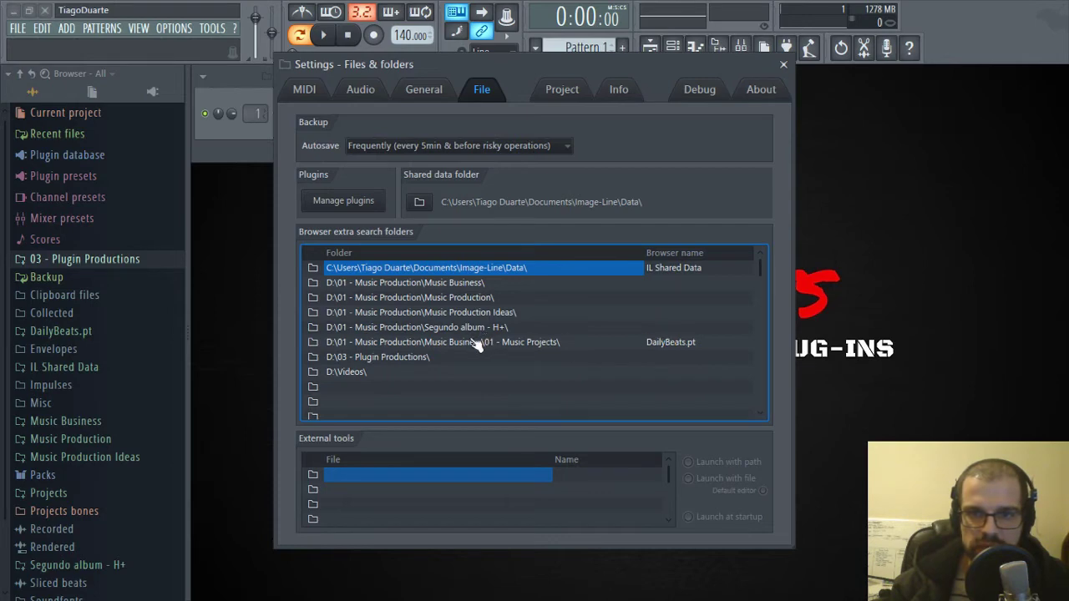
left_click(678, 288)
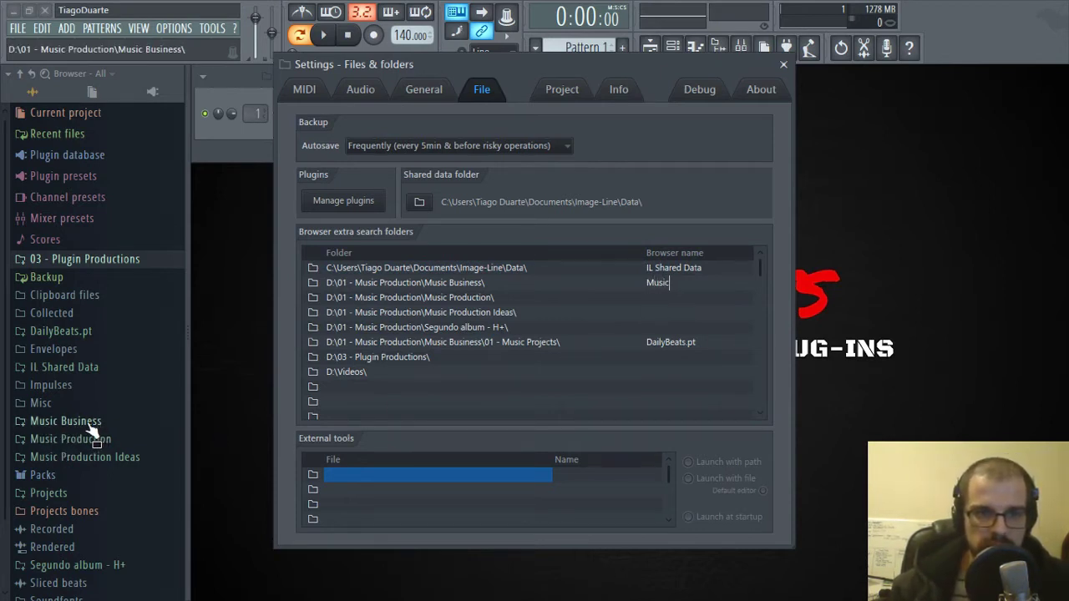
left_click(700, 288)
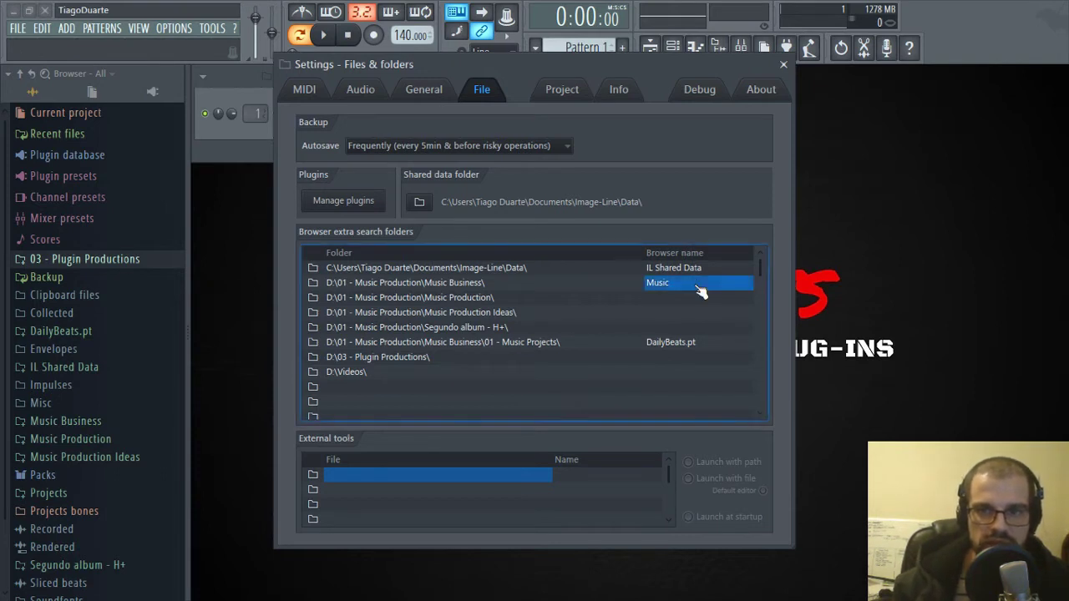
left_click(32, 74)
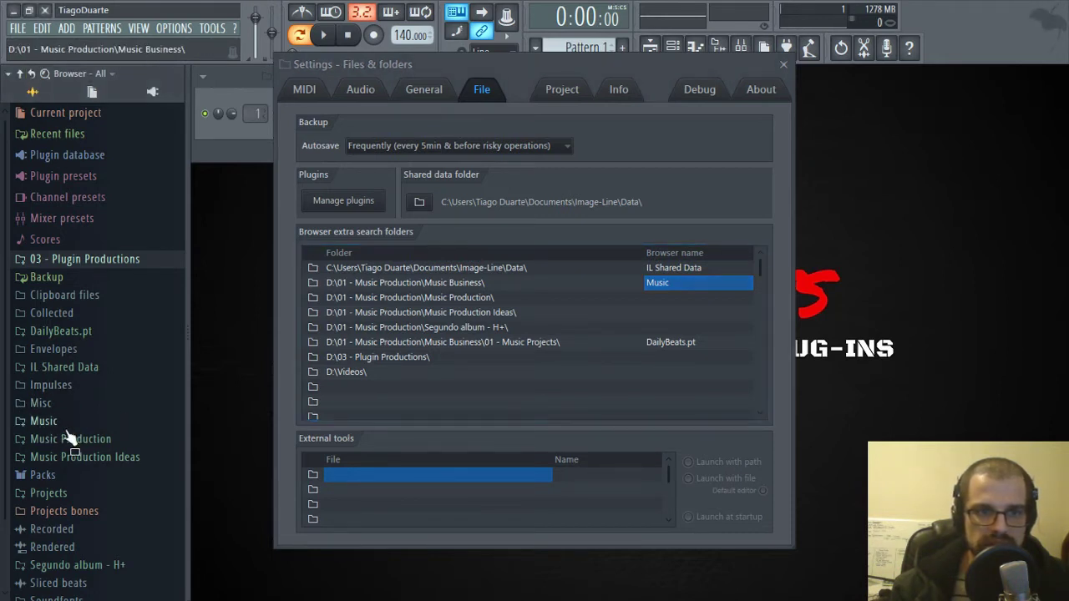
- Clear the Music Business folder's custom browser name, refresh the browser, and close the settings and the browser
left_click(683, 284)
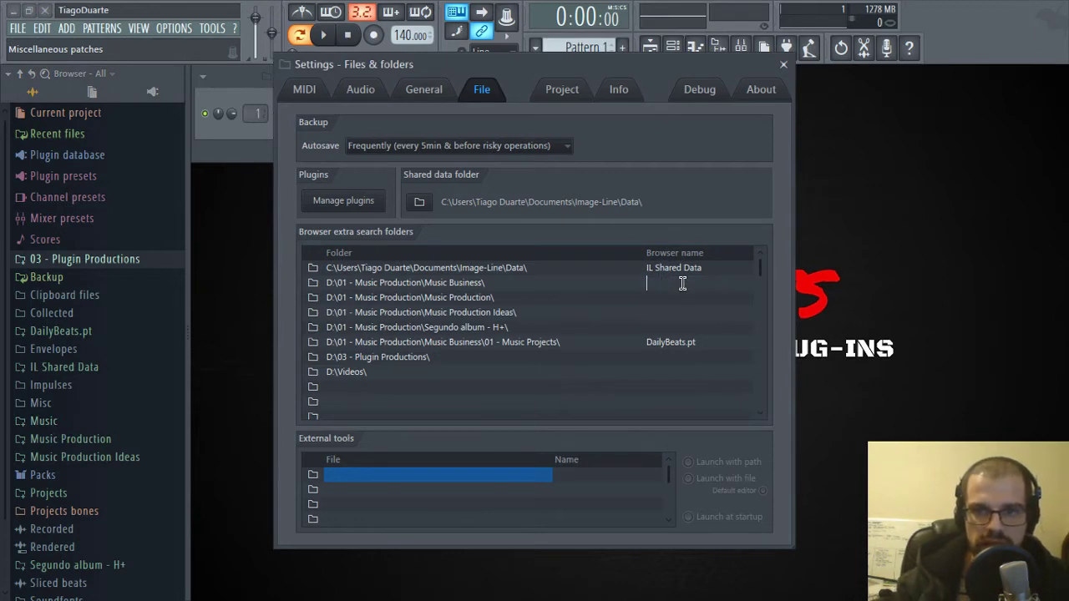
key("Return")
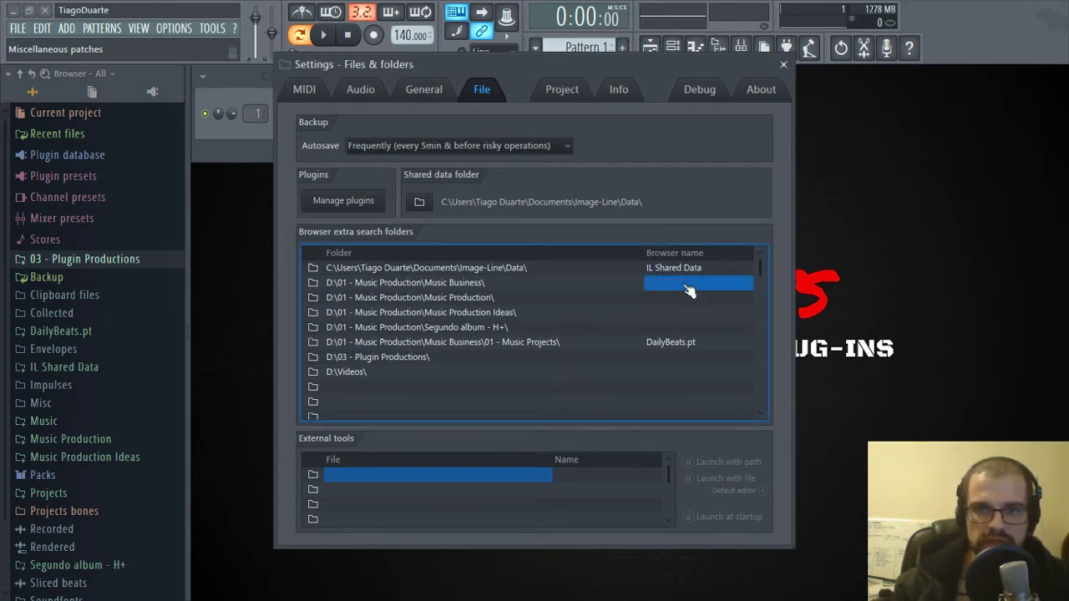
left_click(32, 75)
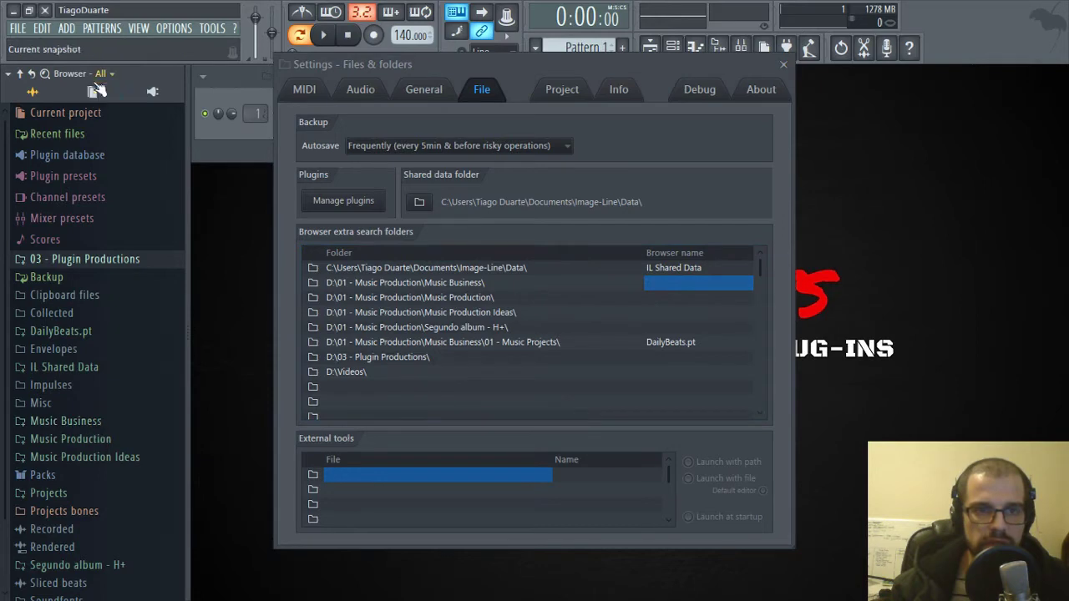
left_click(784, 64)
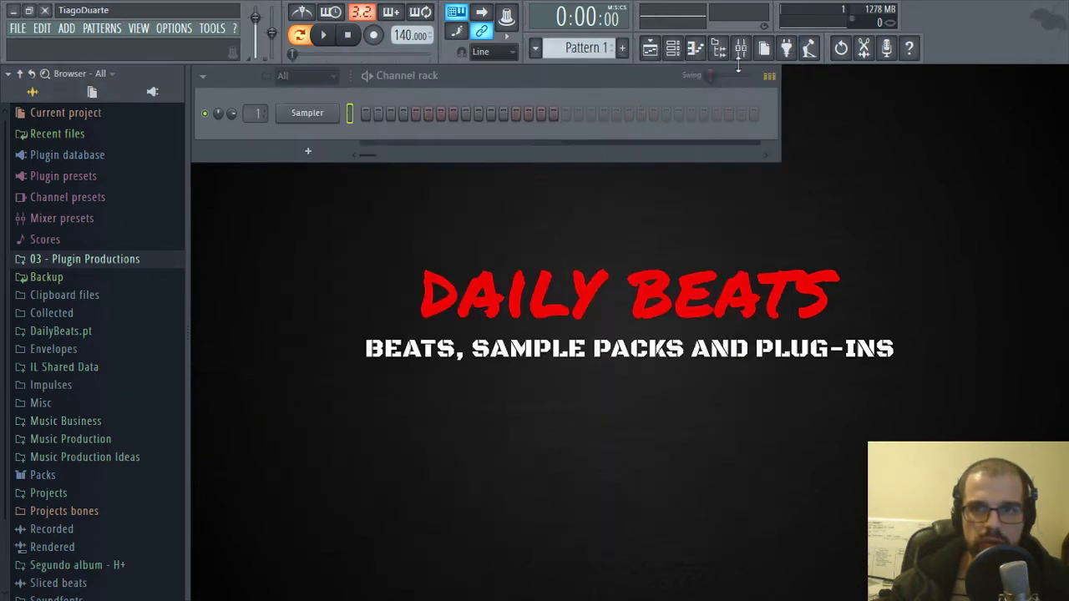
left_click(718, 49)
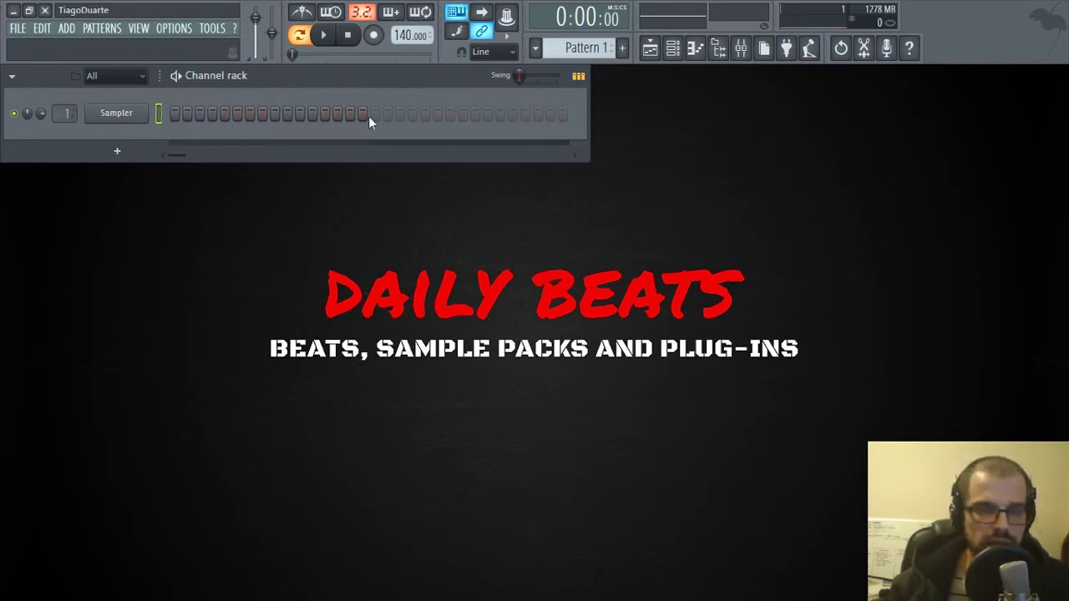
- Add an FL Keys channel and move its plugin window clear of the channel rack
left_click(125, 153)
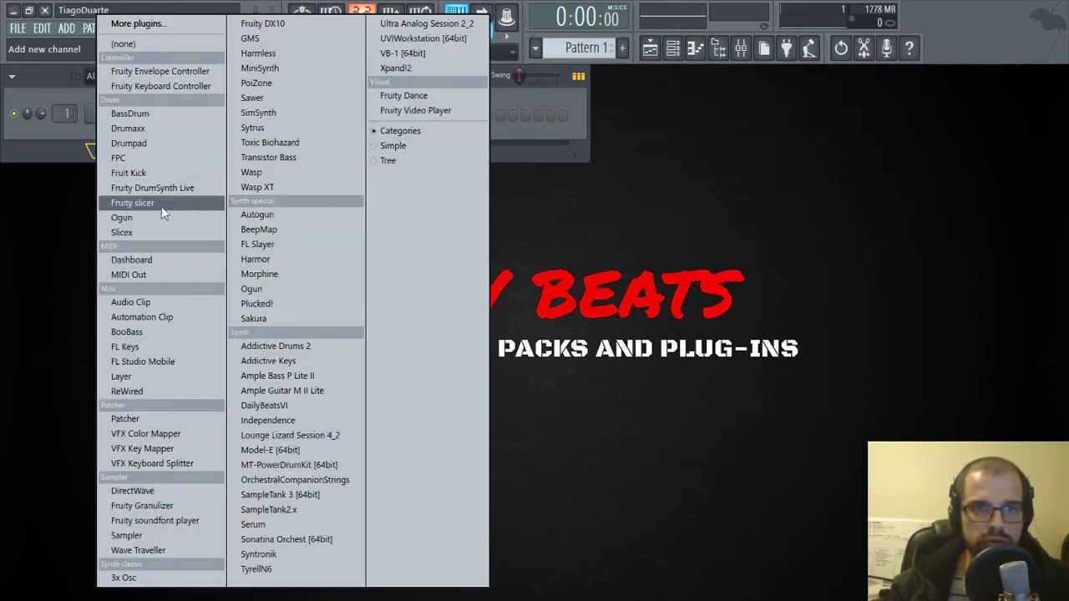
left_click(166, 345)
left_click_drag(238, 163, 366, 208)
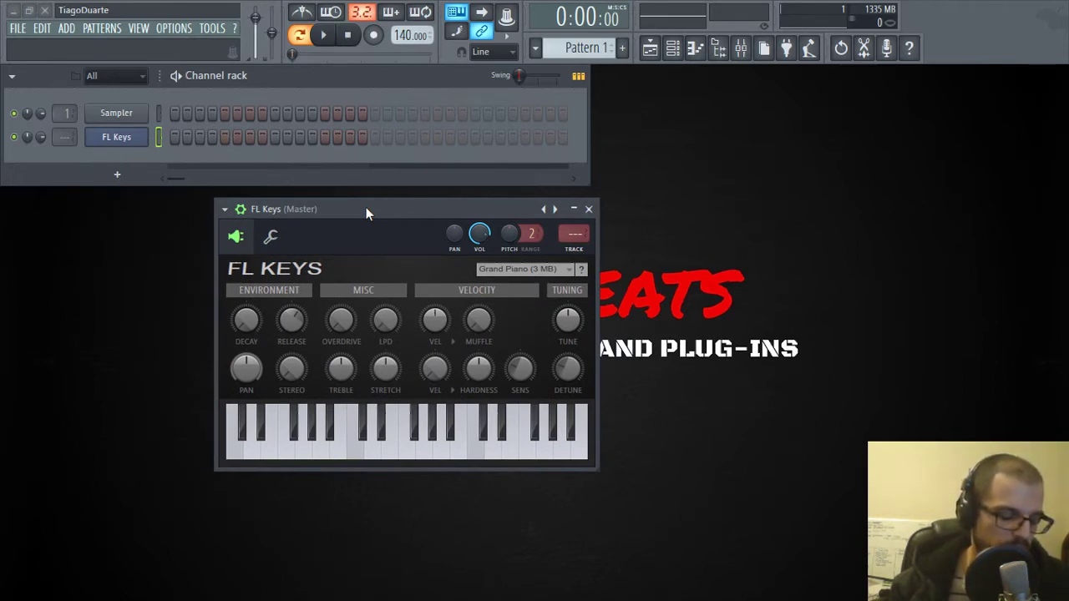
- Audition FL Keys by playing white-key notes between C6 and A6 with the typing keyboard
key("e")
key("r")
key("t")
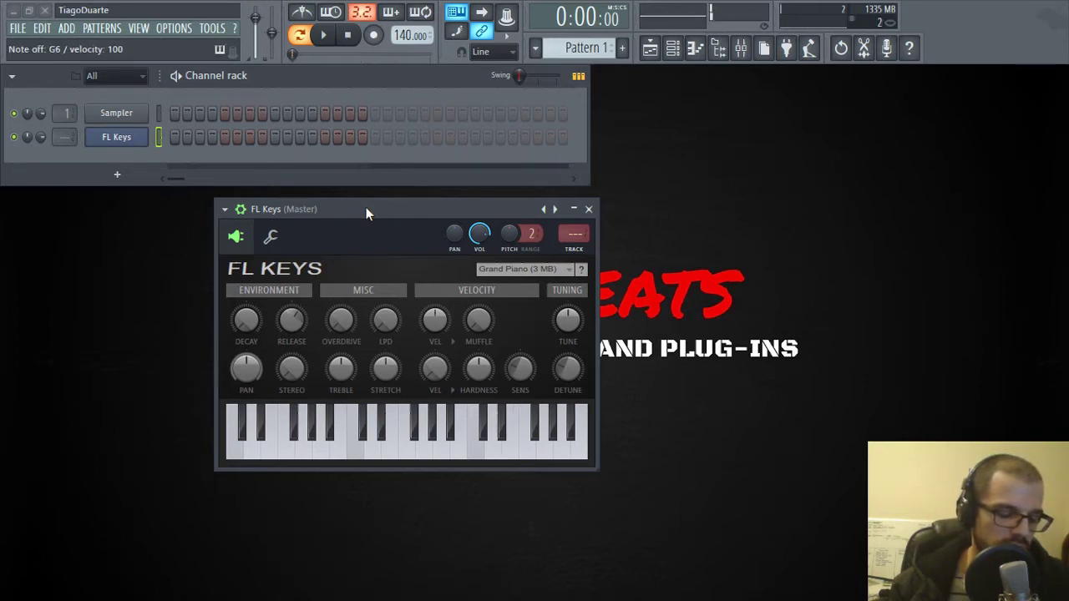
key("y")
key("q")
key("e")
key("r")
key("t")
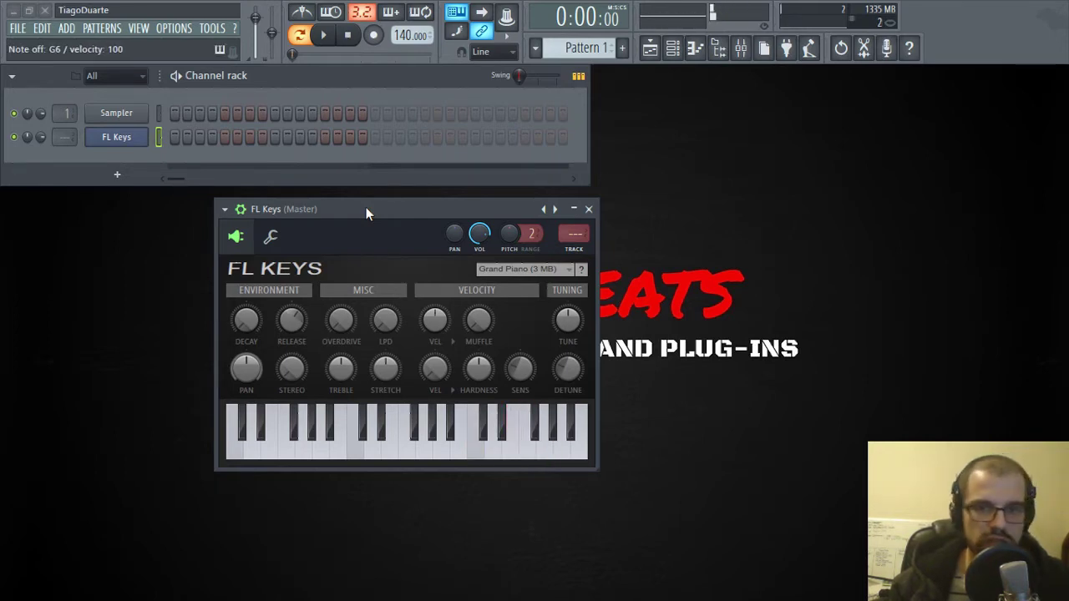
key("q")
key("w")
key("e")
key("t")
left_click(481, 455)
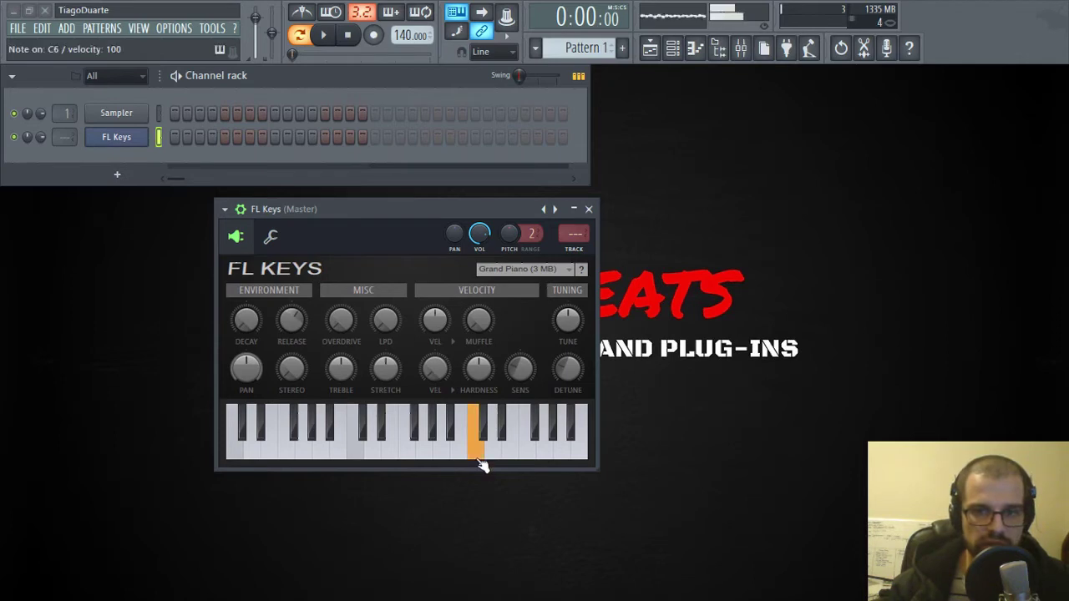
- Play the white-key scale on FL Keys from C6 up to B6, and compare C6 with C7
key("q")
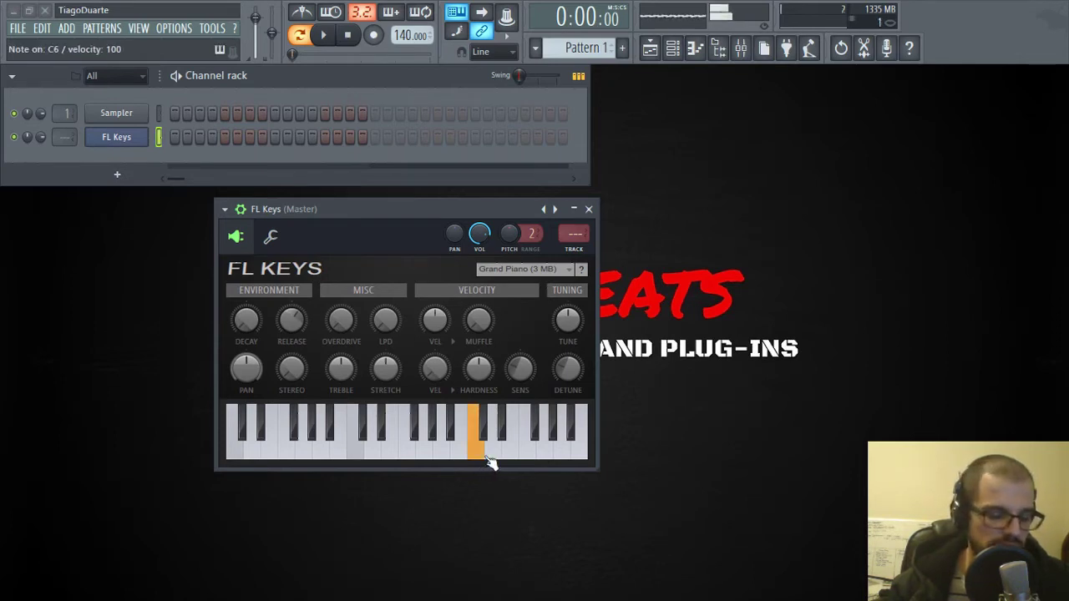
key("w")
key("e")
key("r")
key("t")
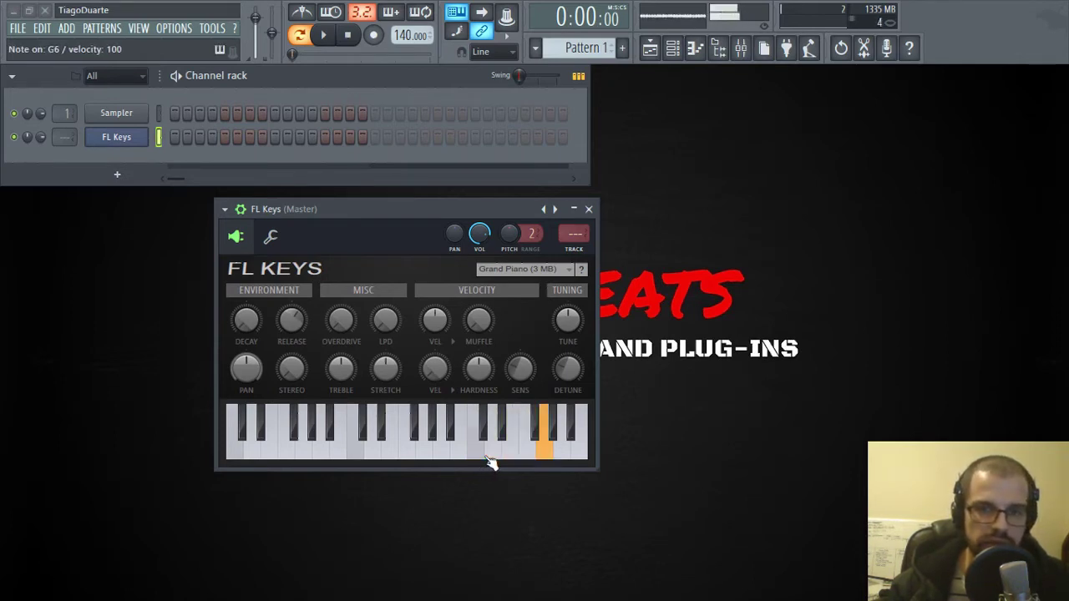
key("y")
key("u")
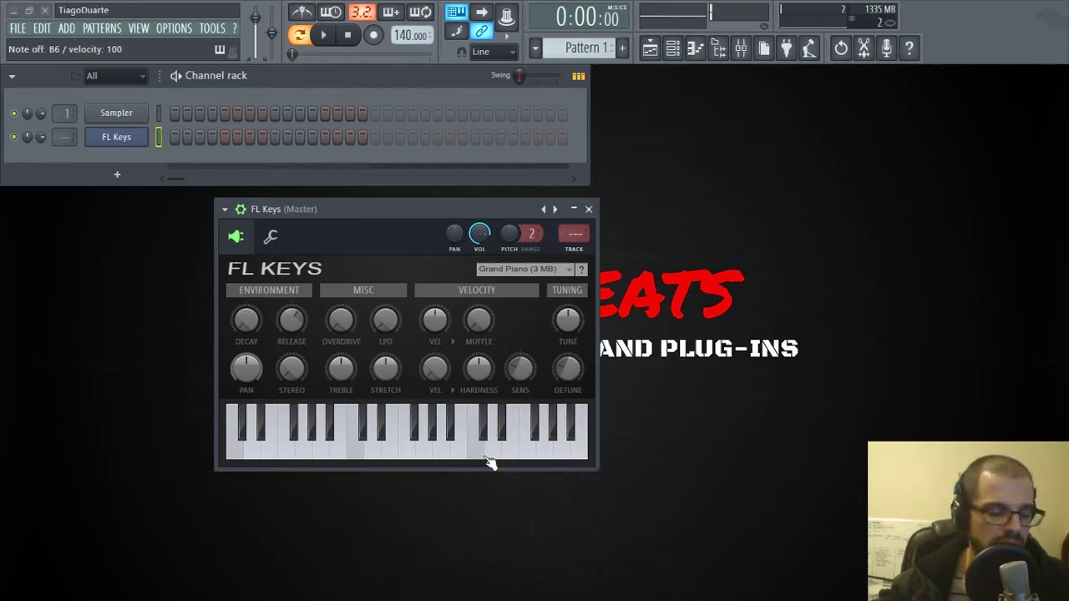
key("q")
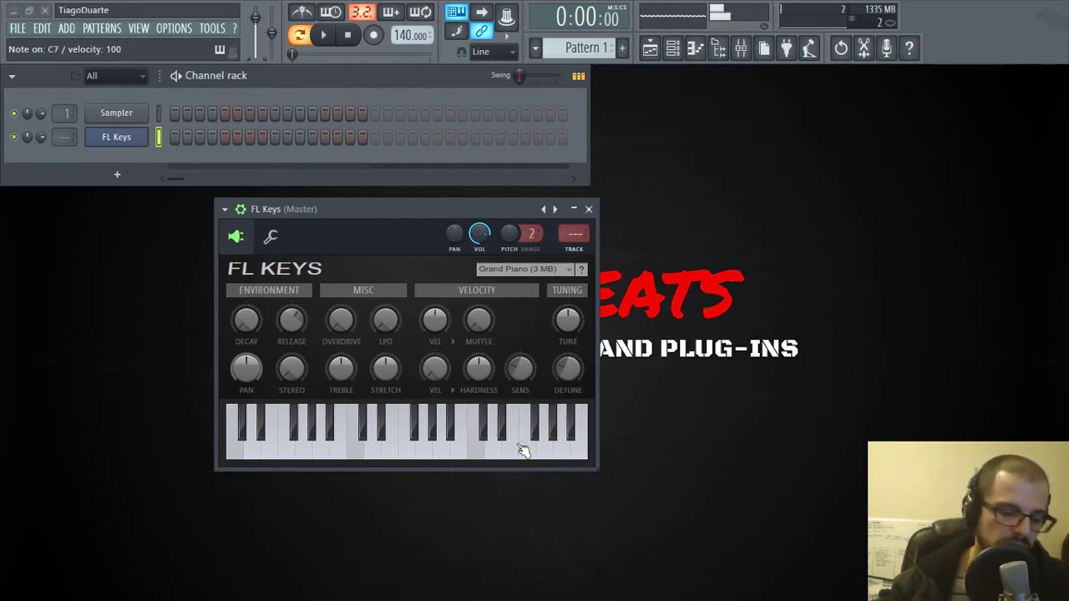
key("i")
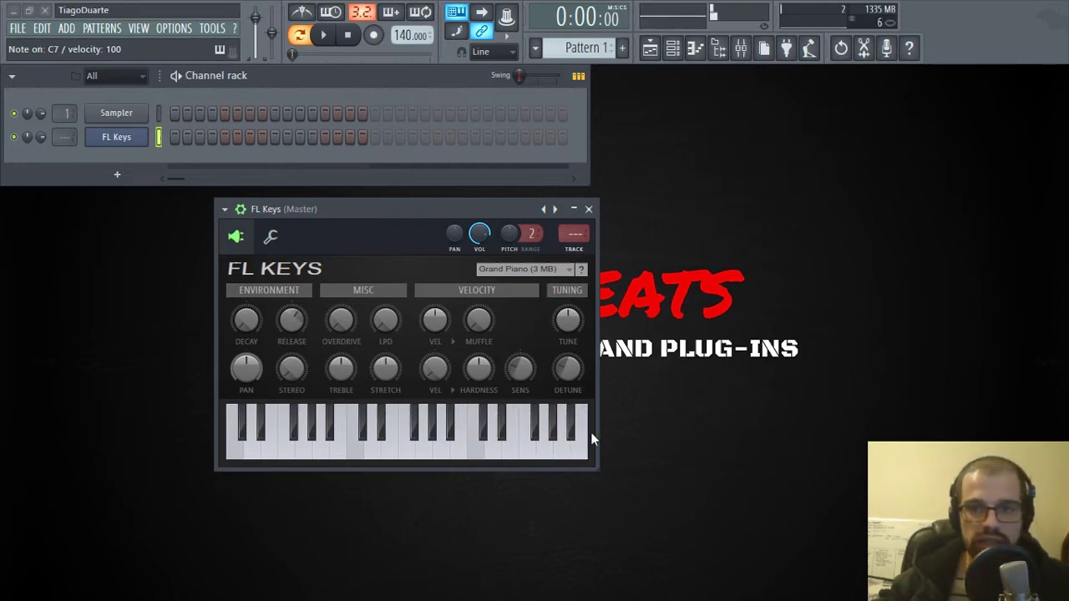
- Play C6 on FL Keys, followed by the black-key notes C#6 and D#6 several times
key("q")
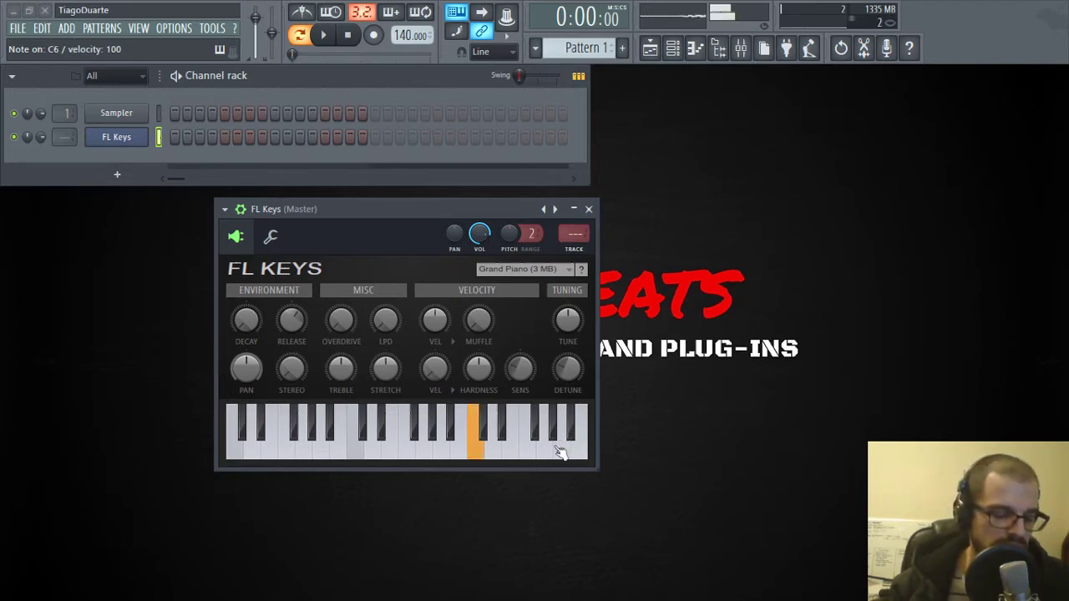
key("2")
key("2")
key("3")
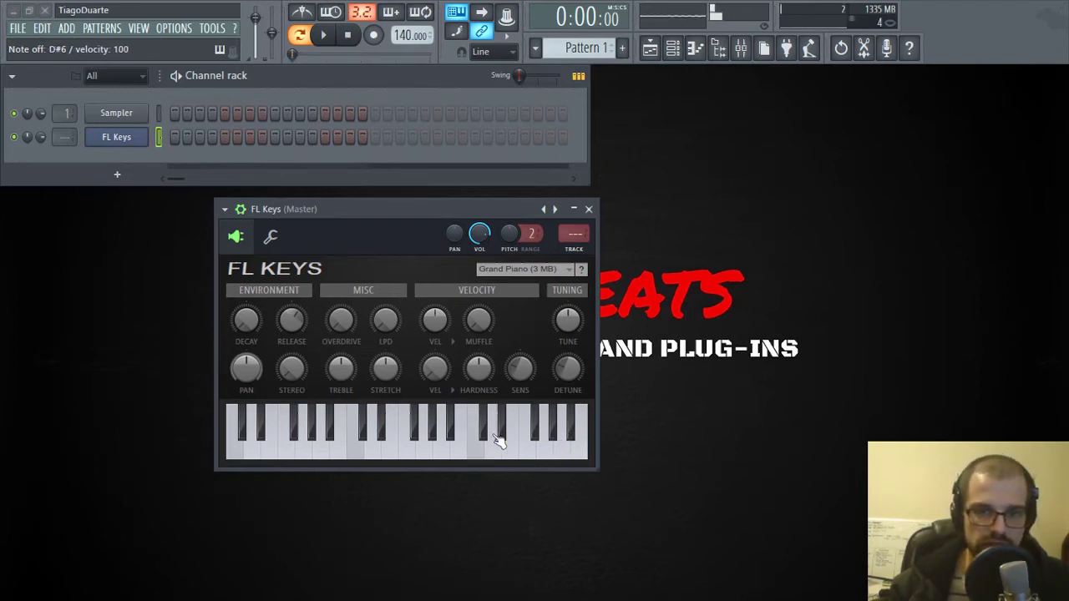
key("2")
key("3")
key("2")
key("3")
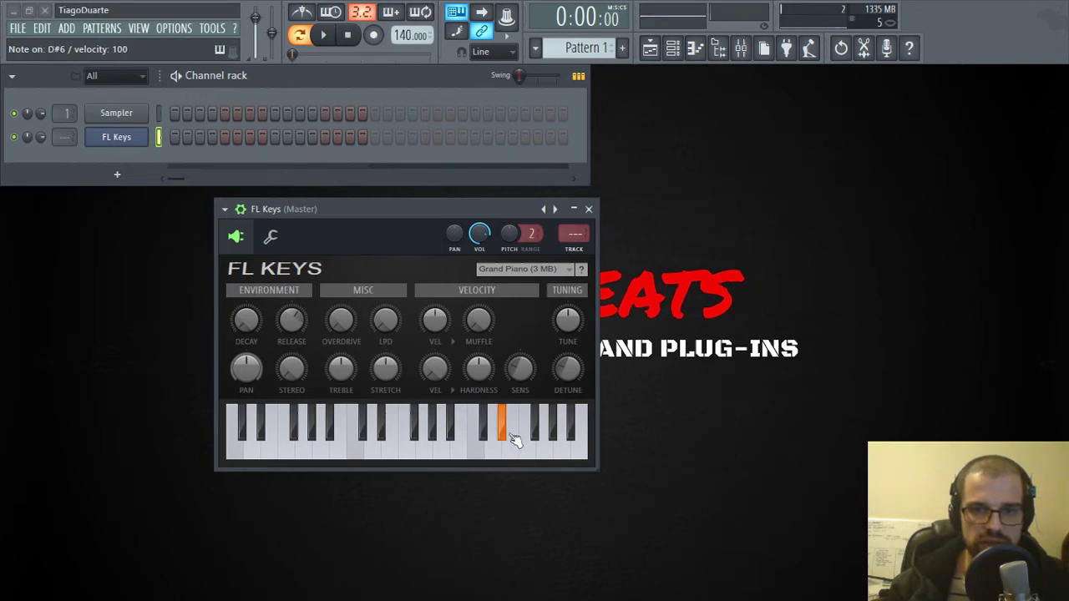
key("2")
key("2")
key("3")
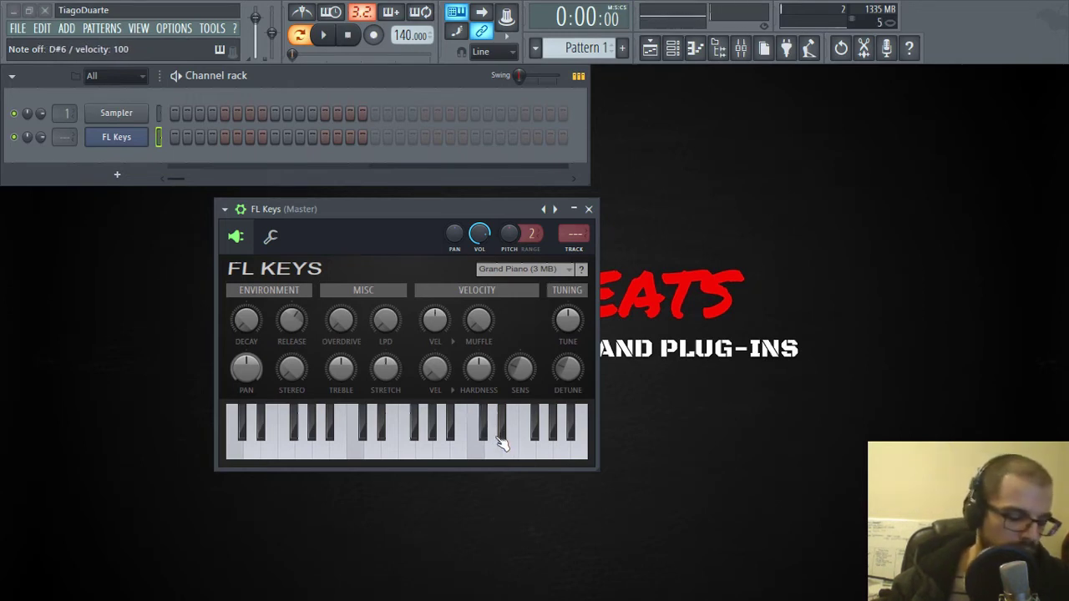
- Play the upper black-key notes F#6, G#6 and A#6 on FL Keys
key("5")
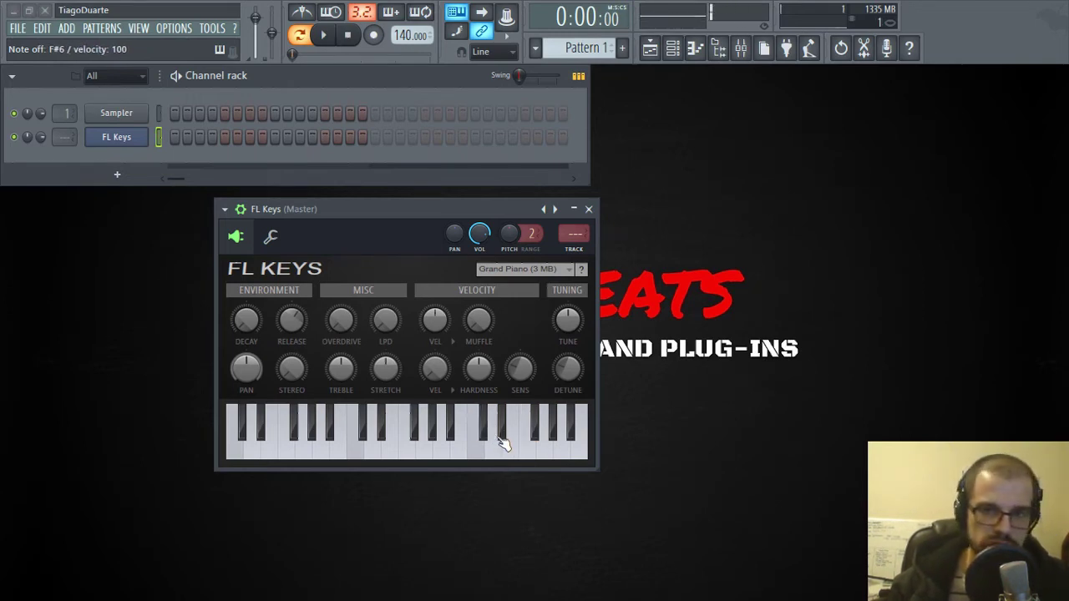
key("6")
key("7")
key("5")
key("7")
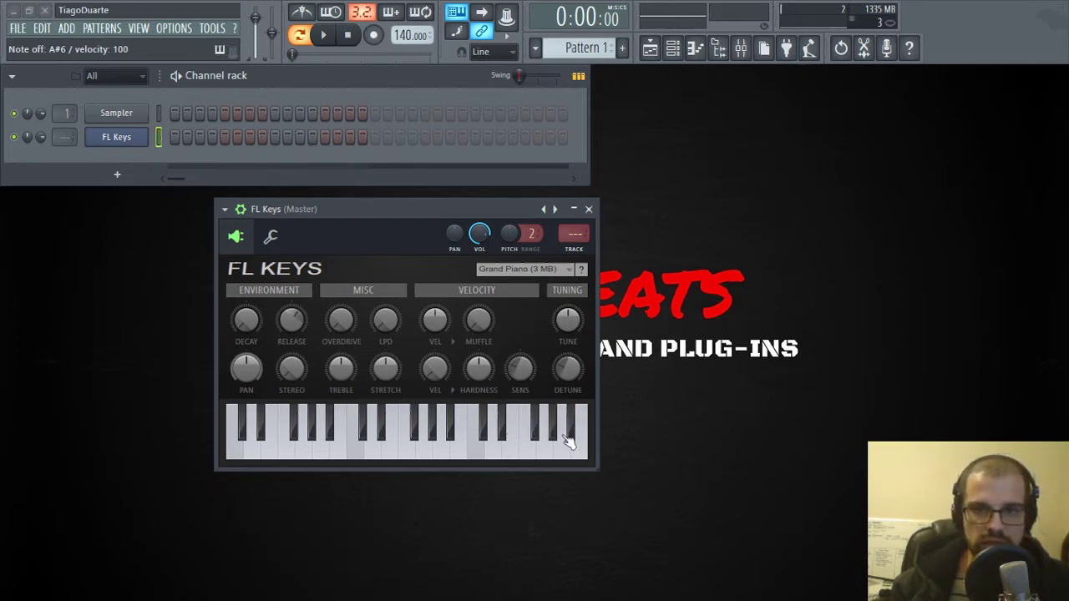
- Switch the typing keyboard's note layout to Other Blues and sound a note on the FL Keys piano
right_click(460, 15)
left_click(456, 12)
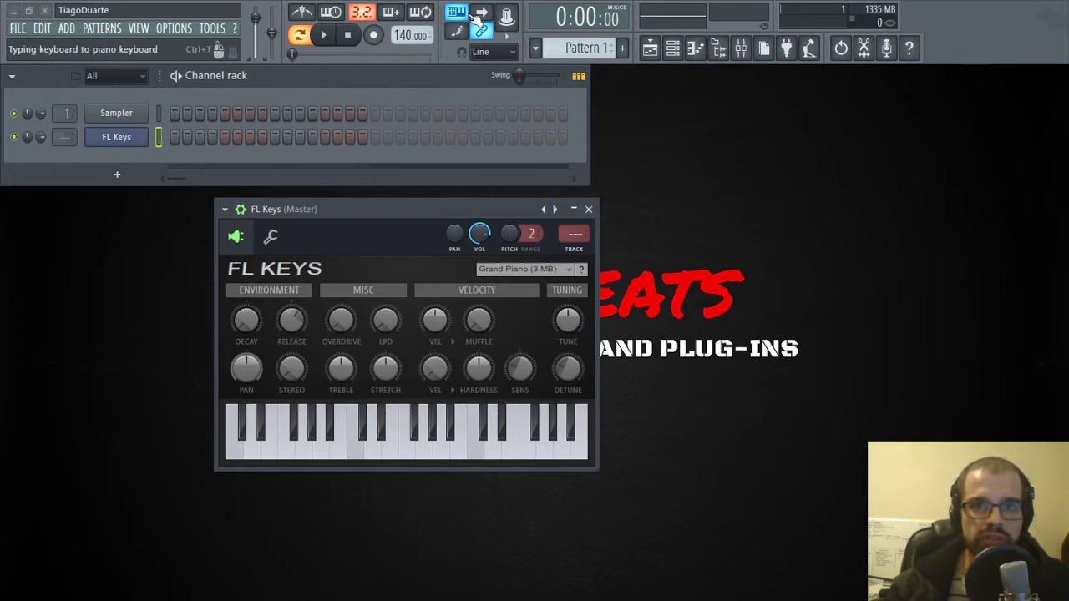
right_click(461, 15)
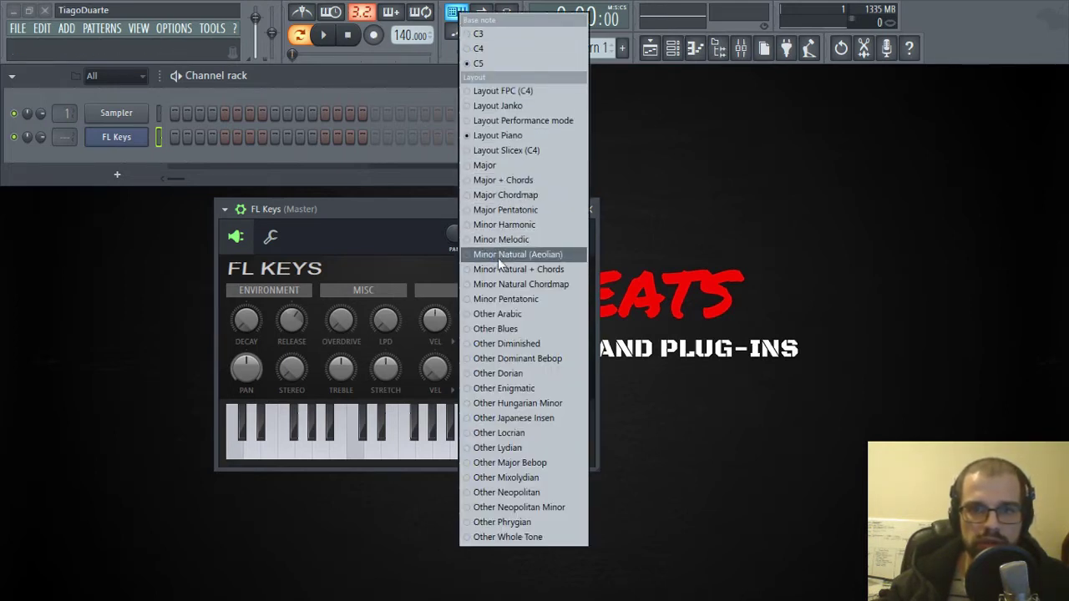
left_click(512, 328)
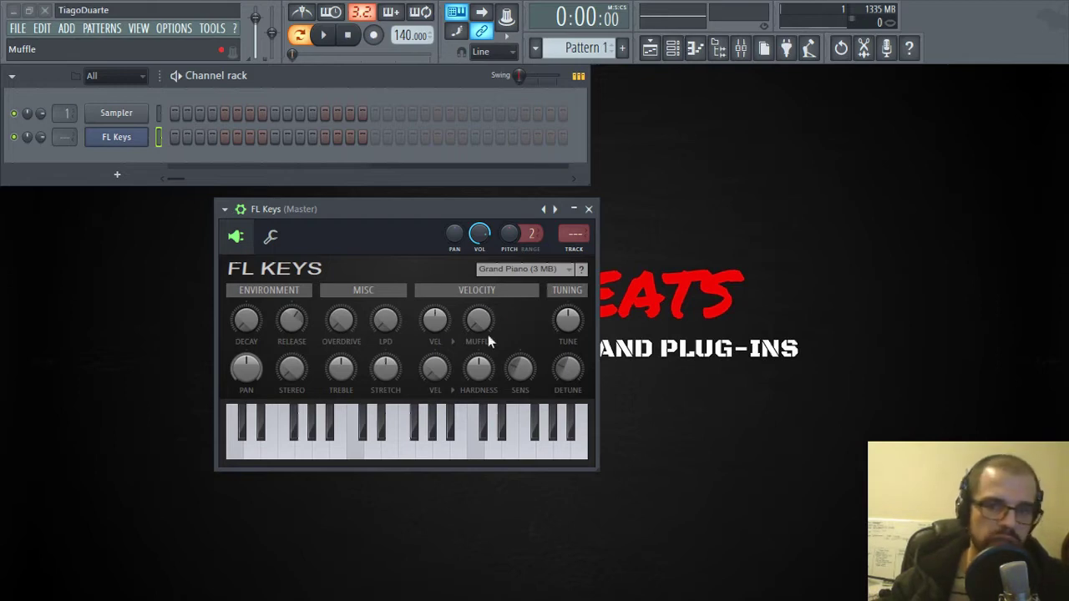
left_click(466, 461)
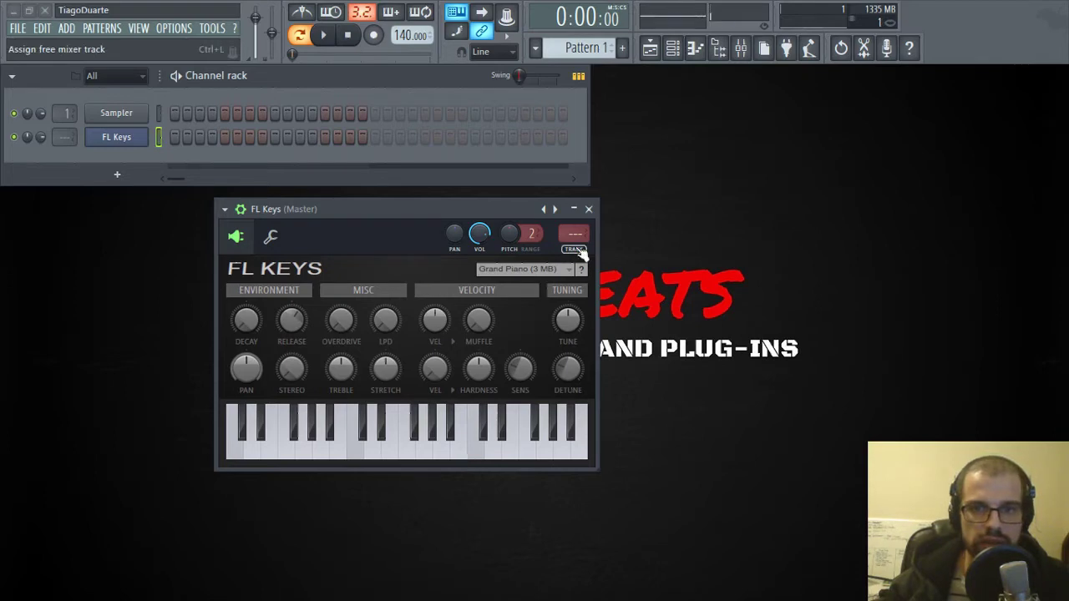
- Try the C4 base note for the typing keyboard and test it by repeating one note
left_click(482, 39)
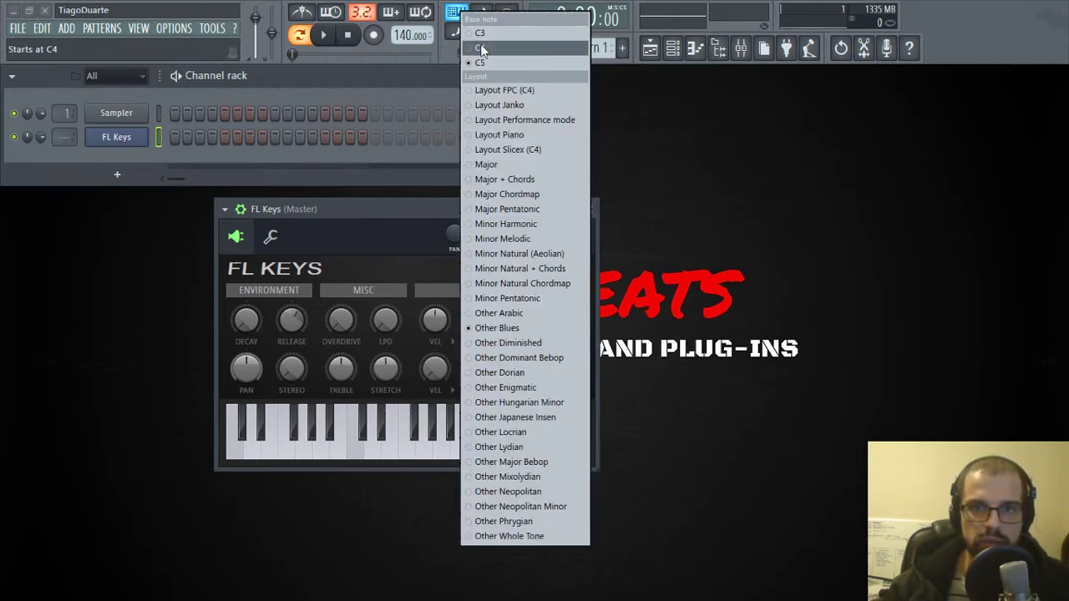
left_click(480, 43)
key("q")
key("q")
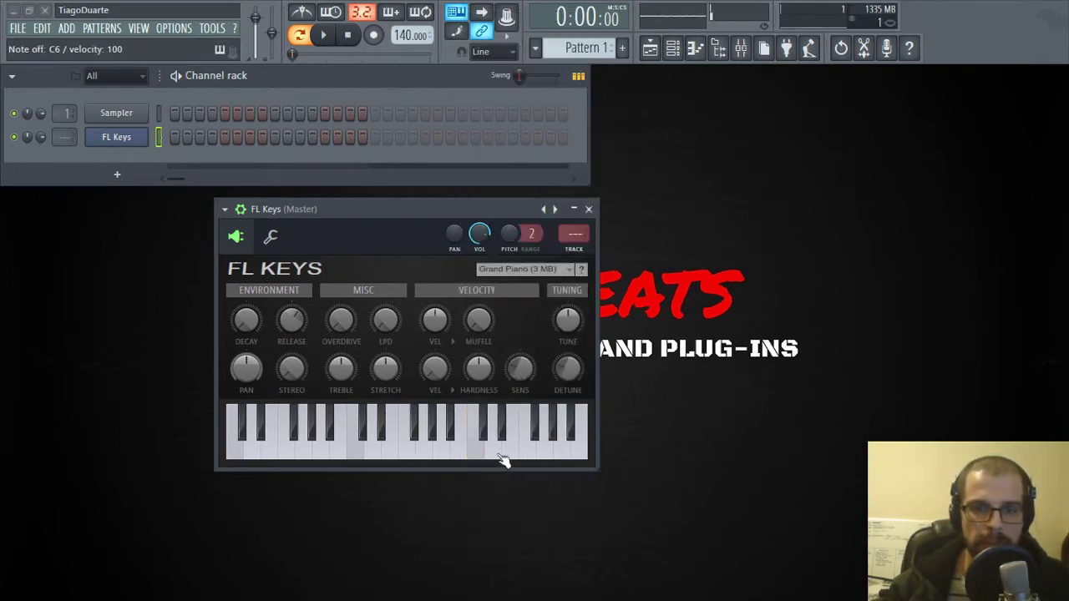
- Play C6 and repeat D#6 several times on the FL Keys piano
key("q")
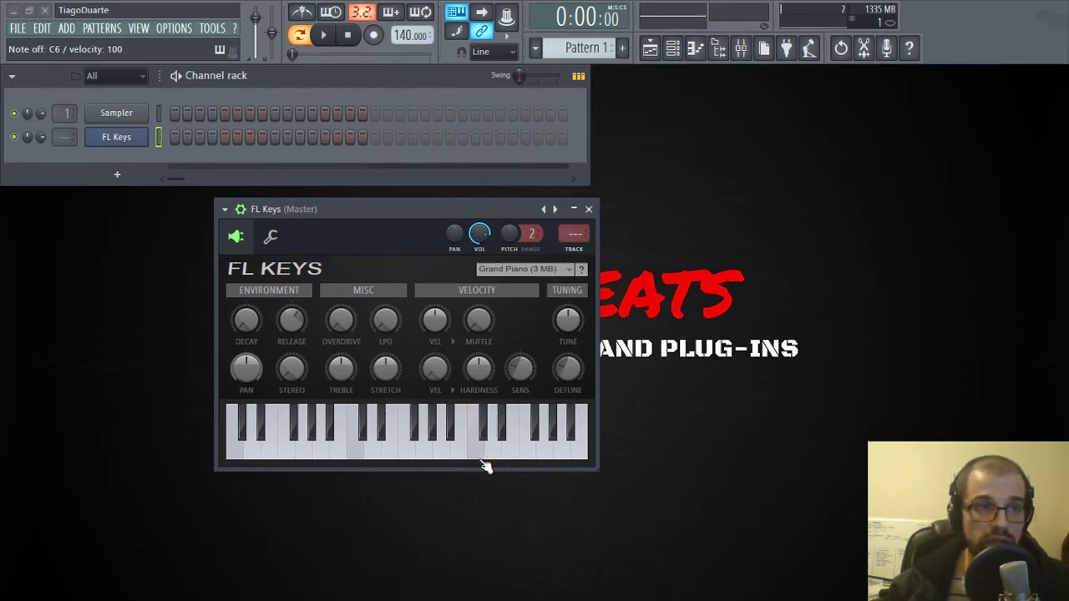
key("q")
key("3")
key("3")
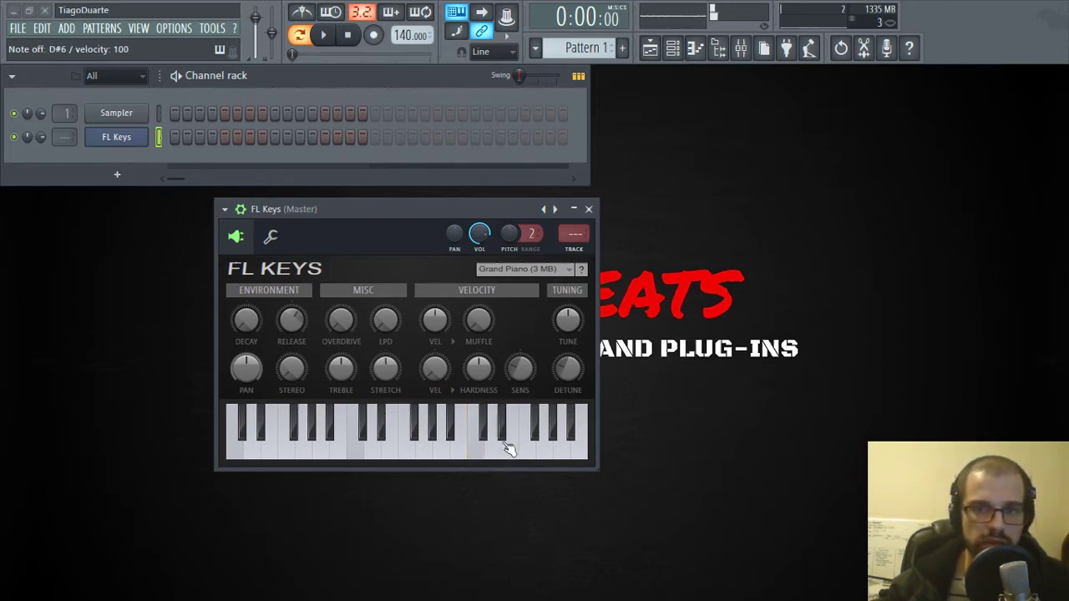
key("3")
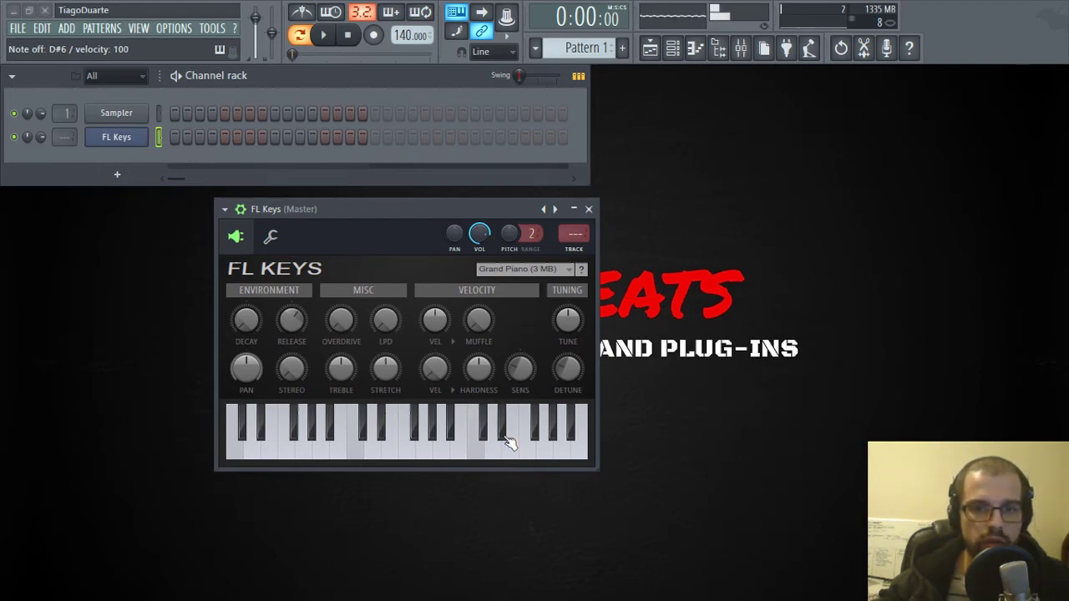
key("3")
- Sound F6 several times on FL Keys, followed by the black-key note F#6
key("r")
key("r")
key("r")
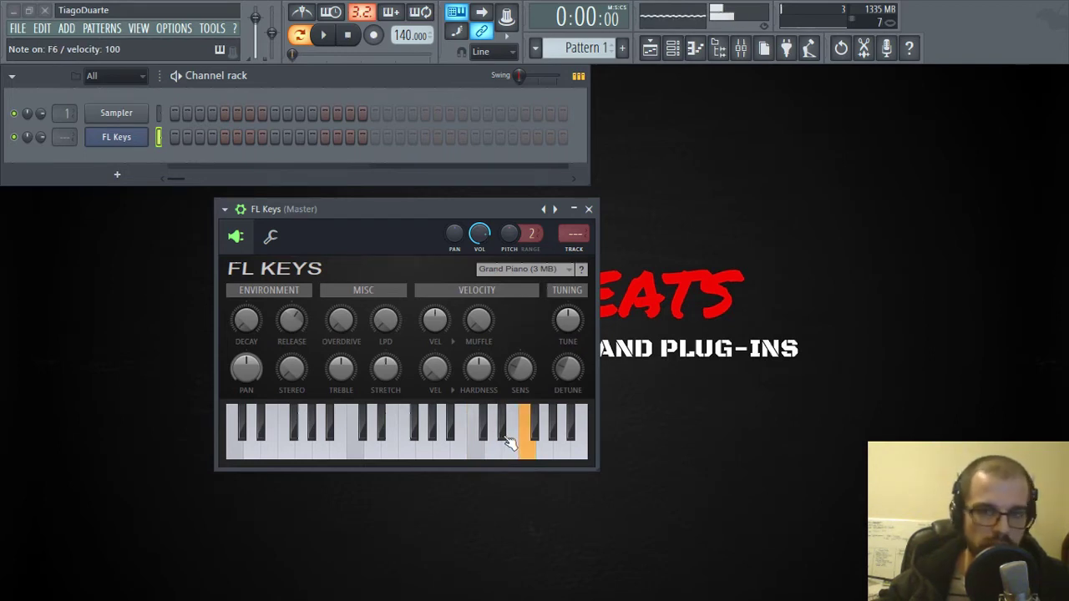
key("5")
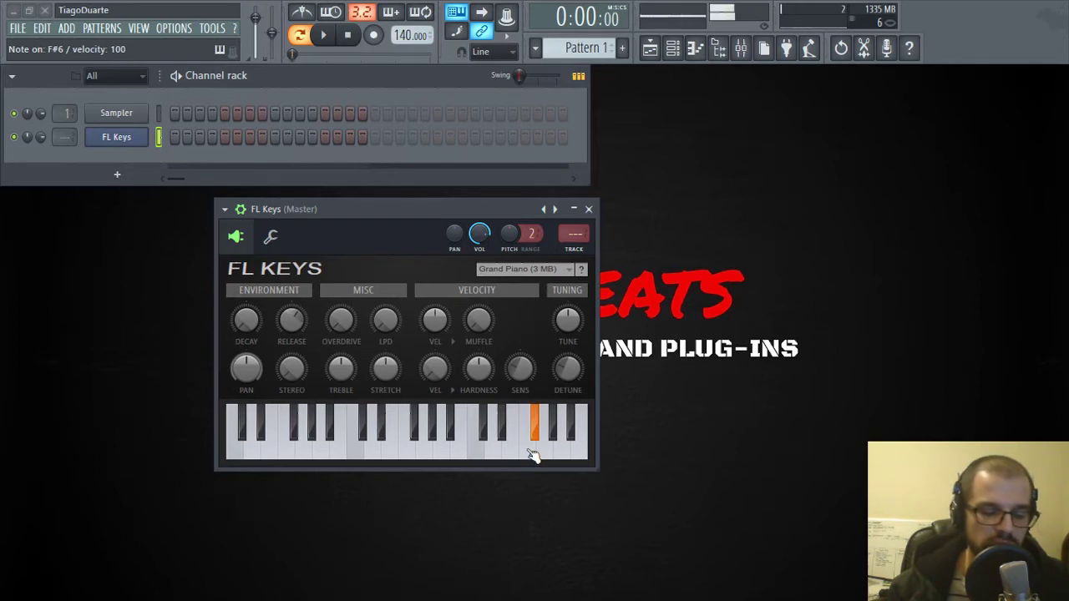
- Repeat G6 on the FL Keys piano, followed by A#6
key("t")
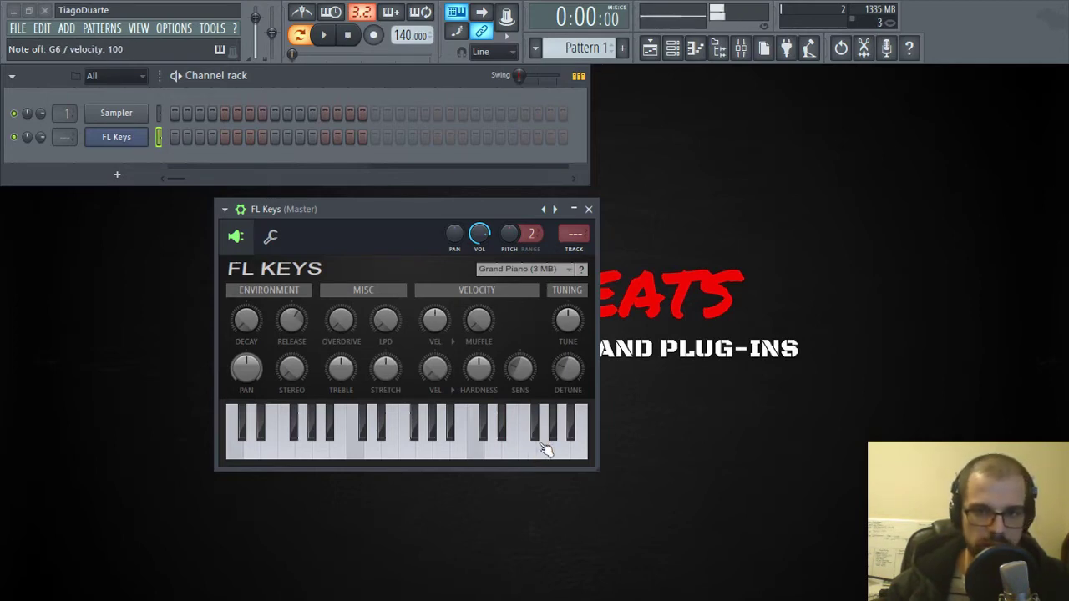
key("t")
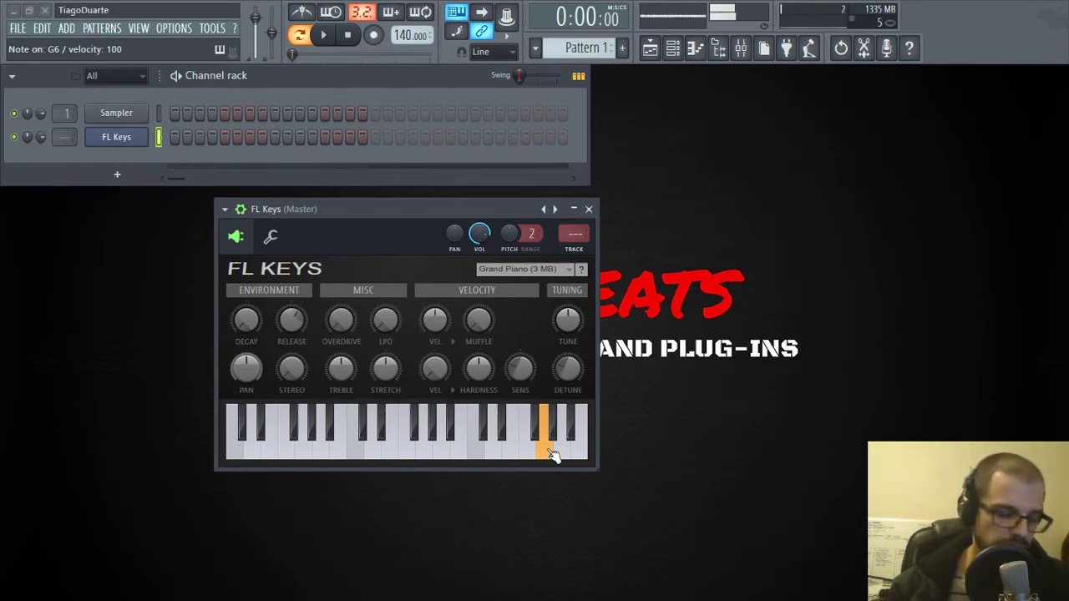
key("t")
key("t")
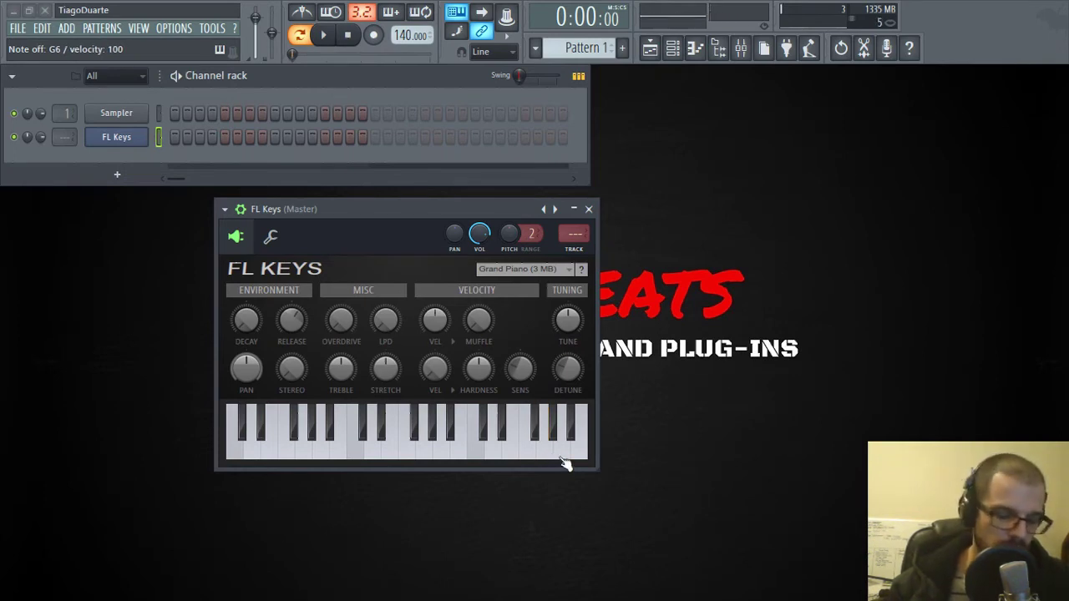
key("7")
key("7")
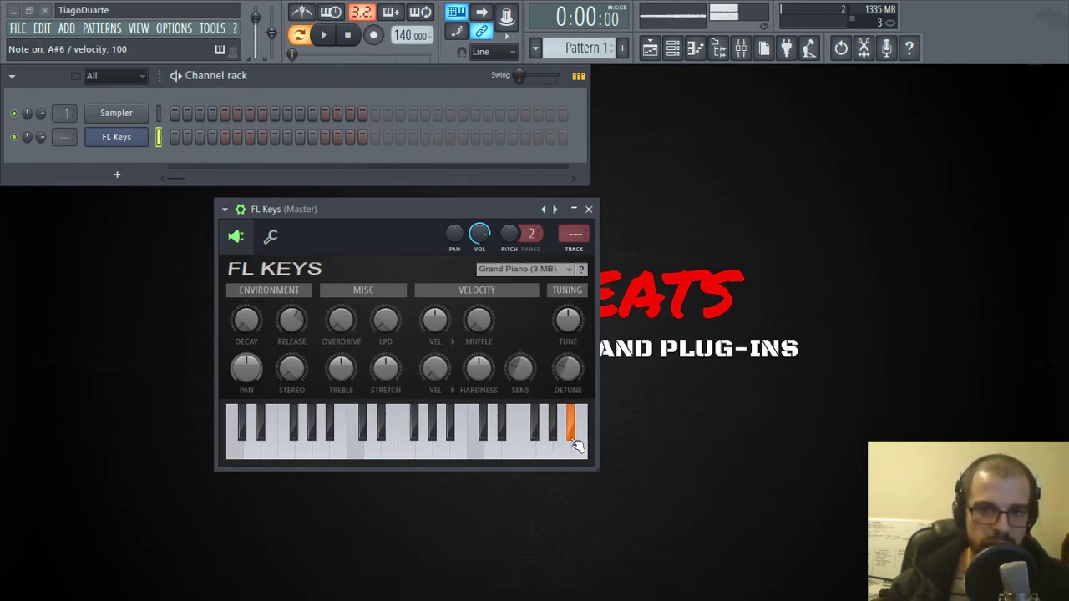
- Play C7, the top note of the blues scale, several times on FL Keys
key("i")
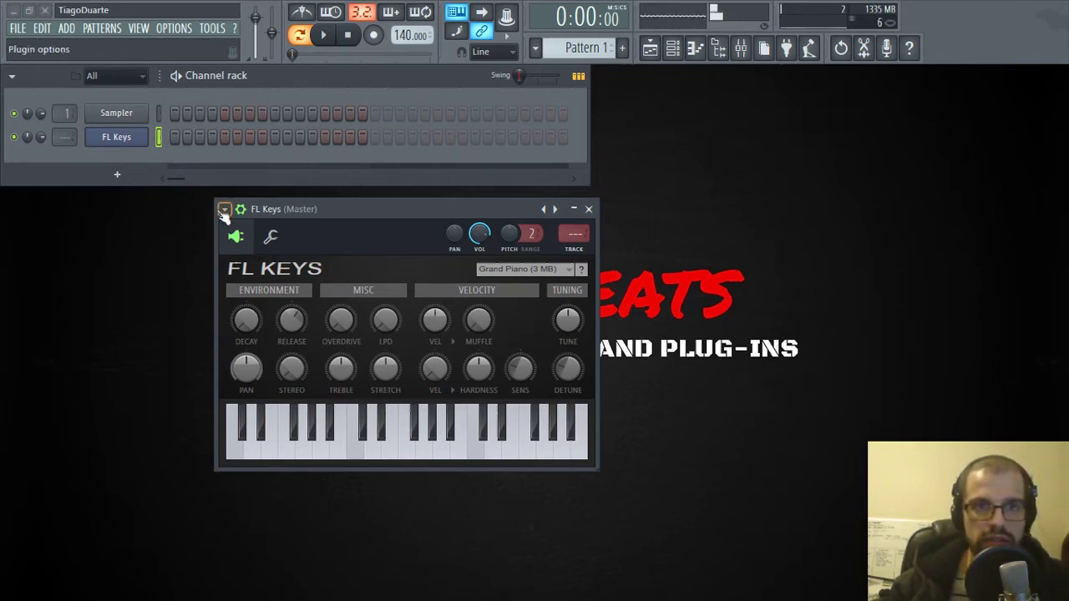
key("i")
key("i")
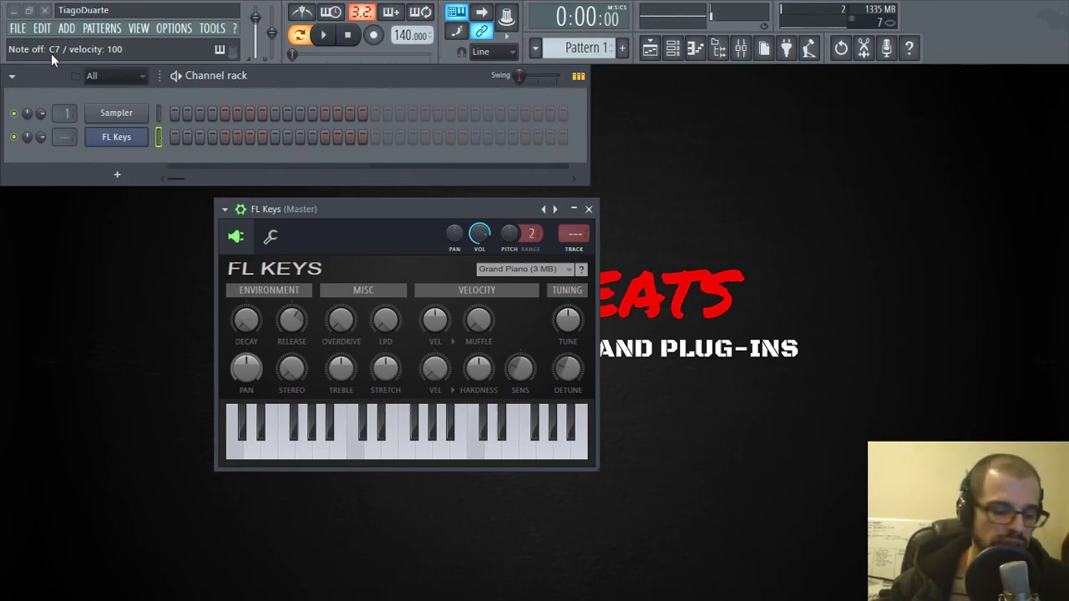
key("0")
key("i")
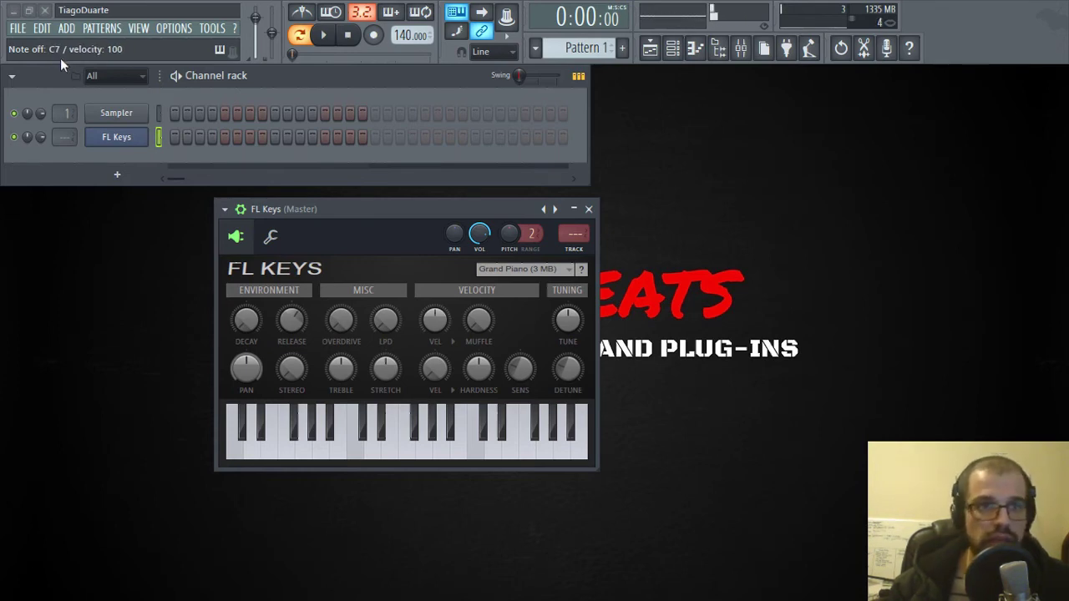
- Improvise a short blues phrase on FL Keys using C6, D#6, F6, F#6 and G6
key("q")
key("3")
key("r")
key("5")
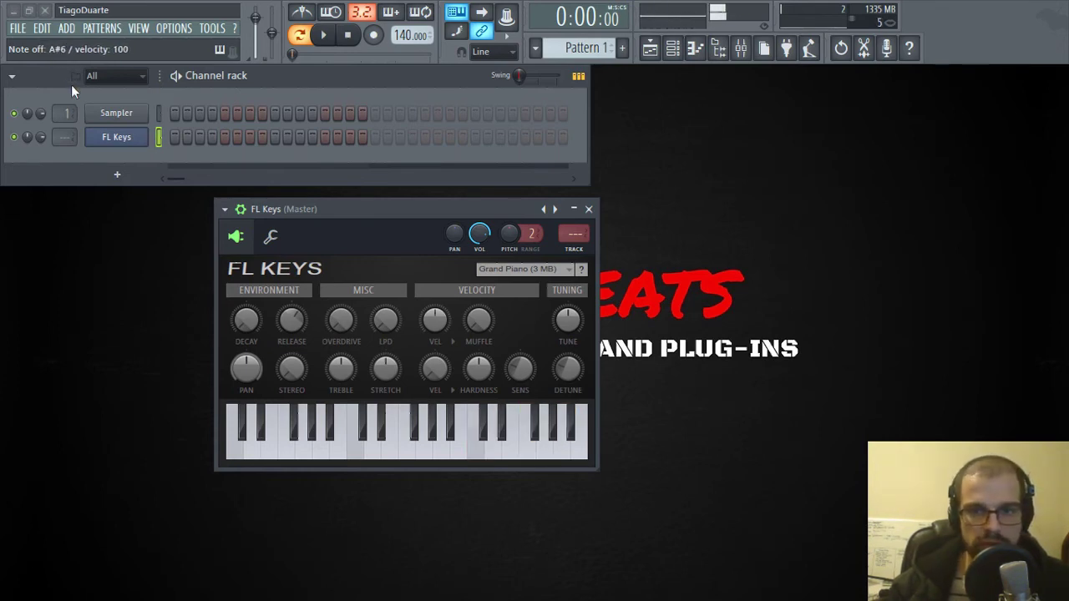
key("t")
key("r")
key("q")
key("q")
key("r")
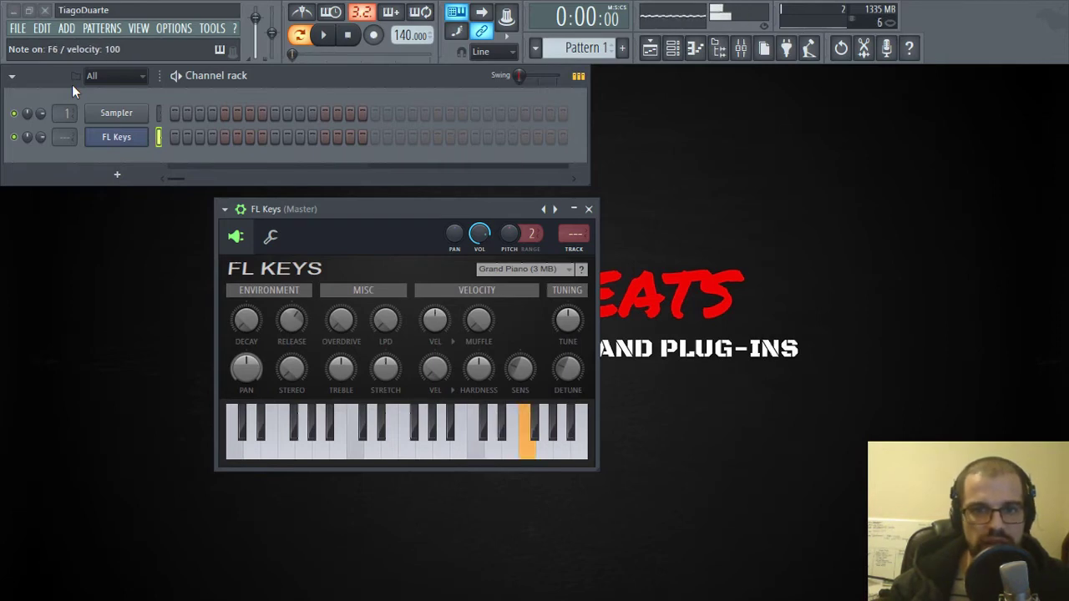
key("5")
key("r")
key("t")
key("q")
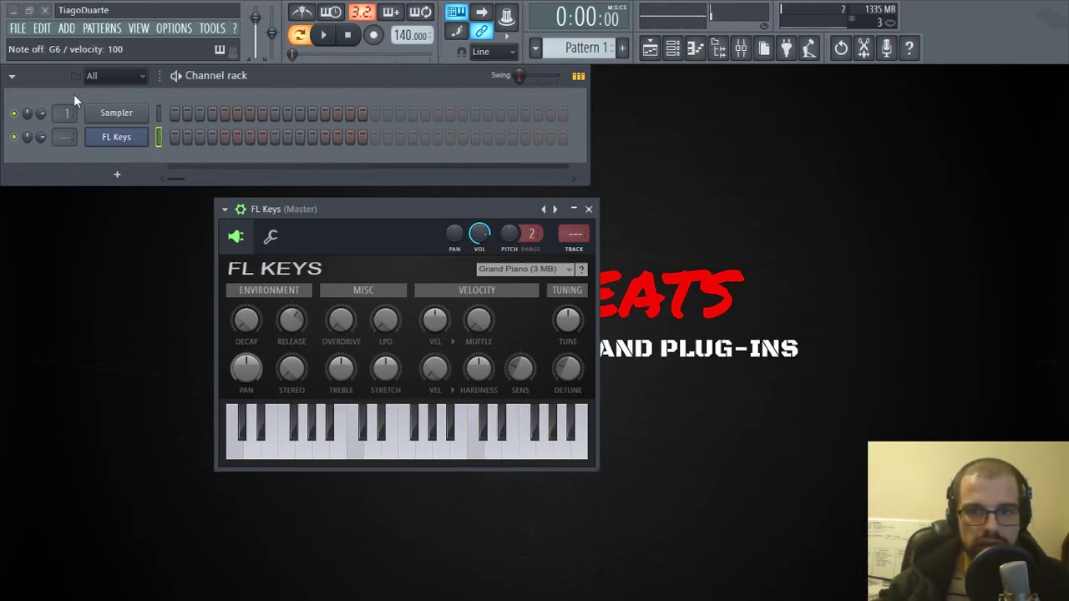
- Continue with a faster blues improvisation on FL Keys, mixing C6, D#6, F6, F#6, G6 and A#6
key("q")
key("r")
key("5")
key("7")
key("7")
key("r")
key("q")
key("q")
key("7")
key("r")
key("q")
key("r")
key("t")
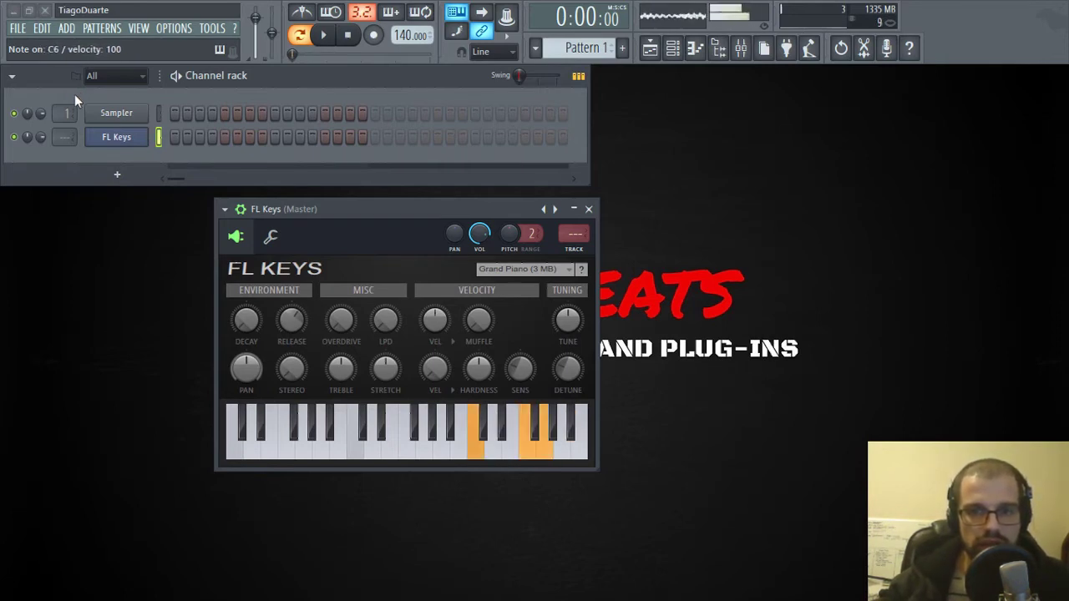
key("q")
key("5")
key("3")
key("q")
key("t")
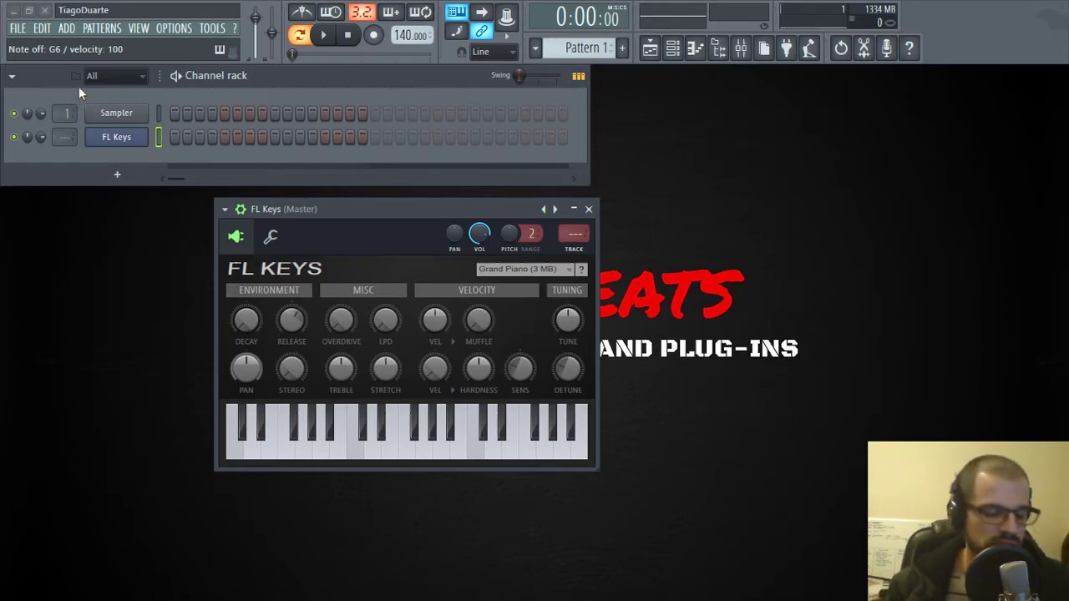
- Run up the blues scale on FL Keys to C7 and back down to C6
key("3")
key("r")
key("5")
key("i")
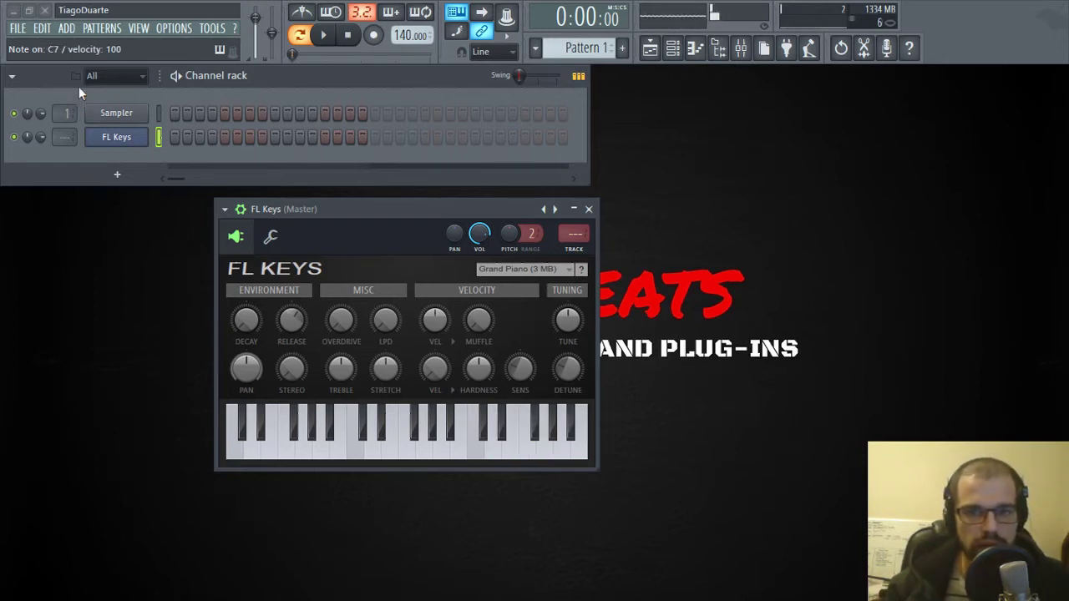
key("7")
key("t")
key("5")
key("r")
key("3")
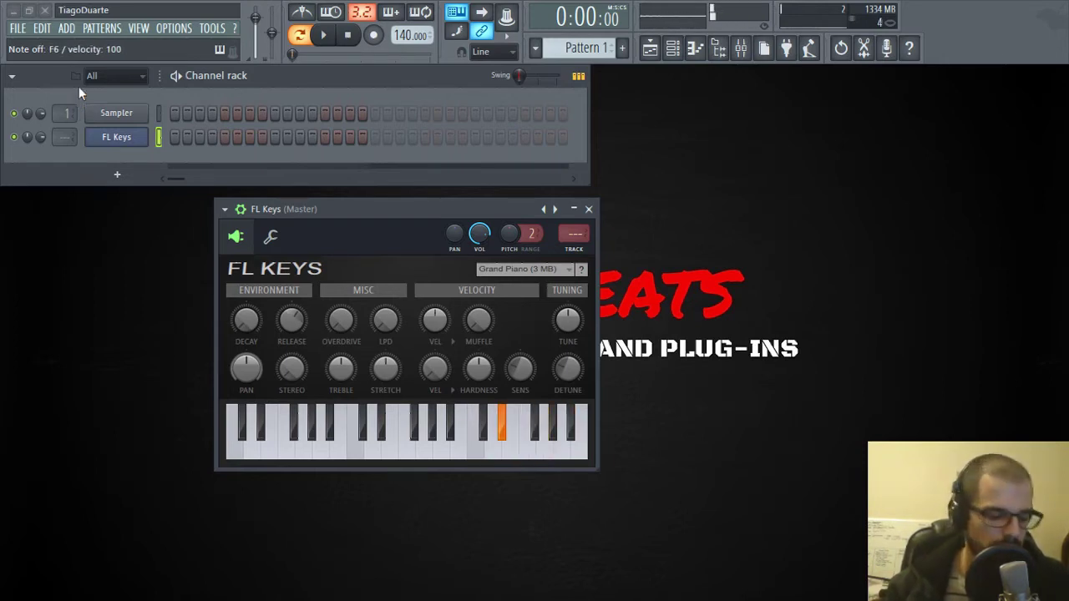
key("q")
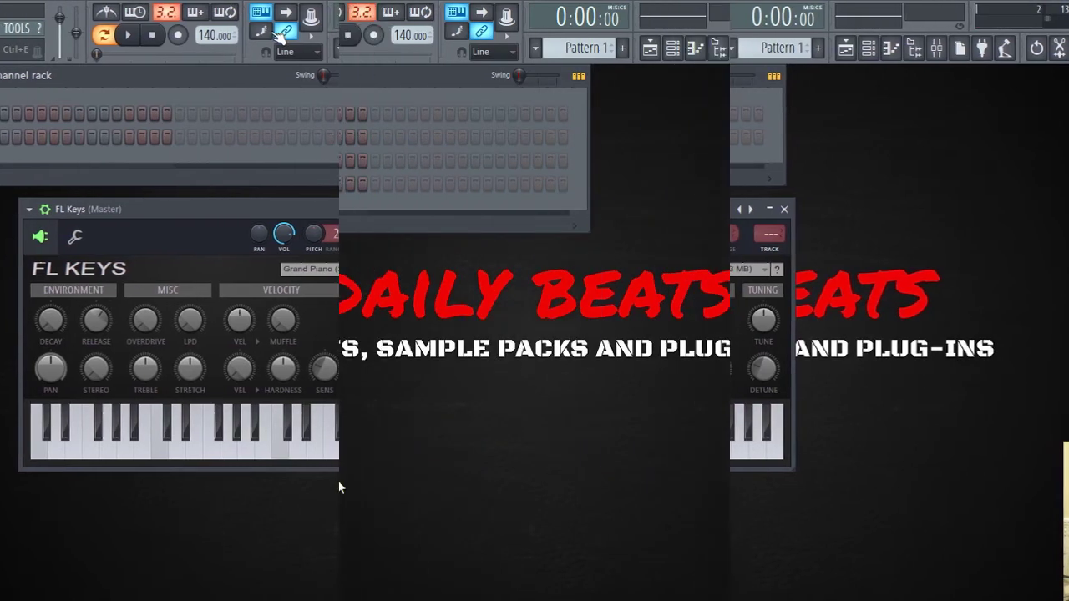
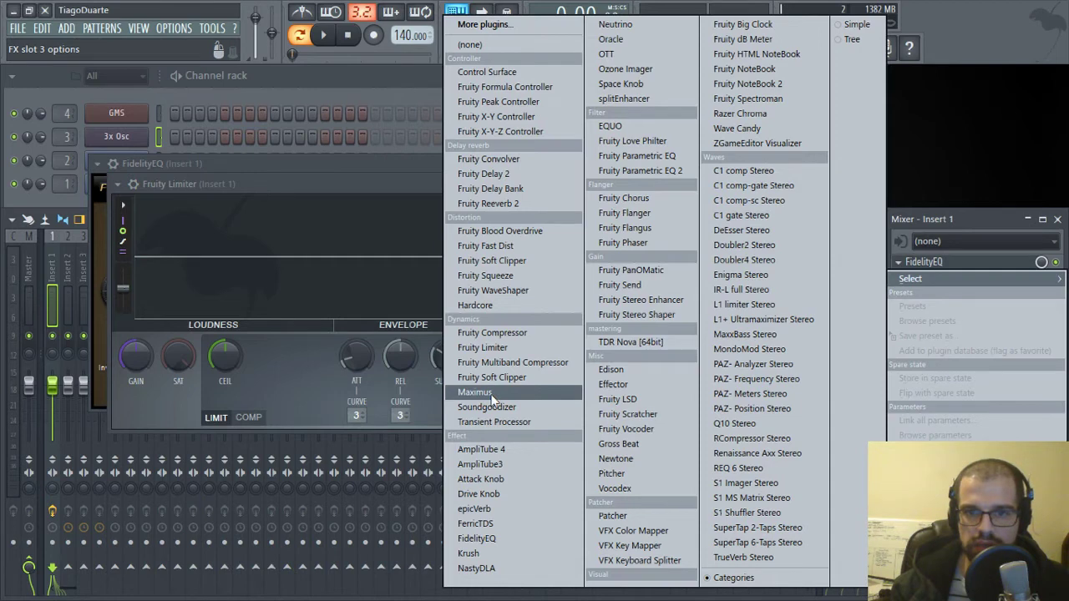
- Load splitEnhancer into effect slot 3 of Insert 1 and close the splitEnhancer, FidelityEQ and Fruity Limiter windows
left_click(643, 99)
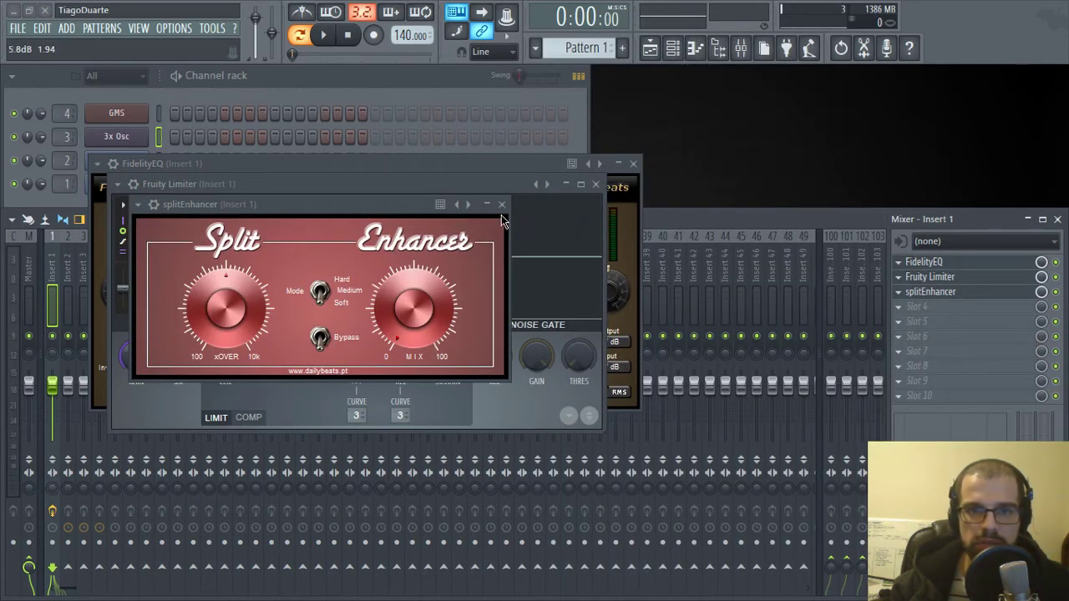
left_click(502, 205)
left_click(634, 164)
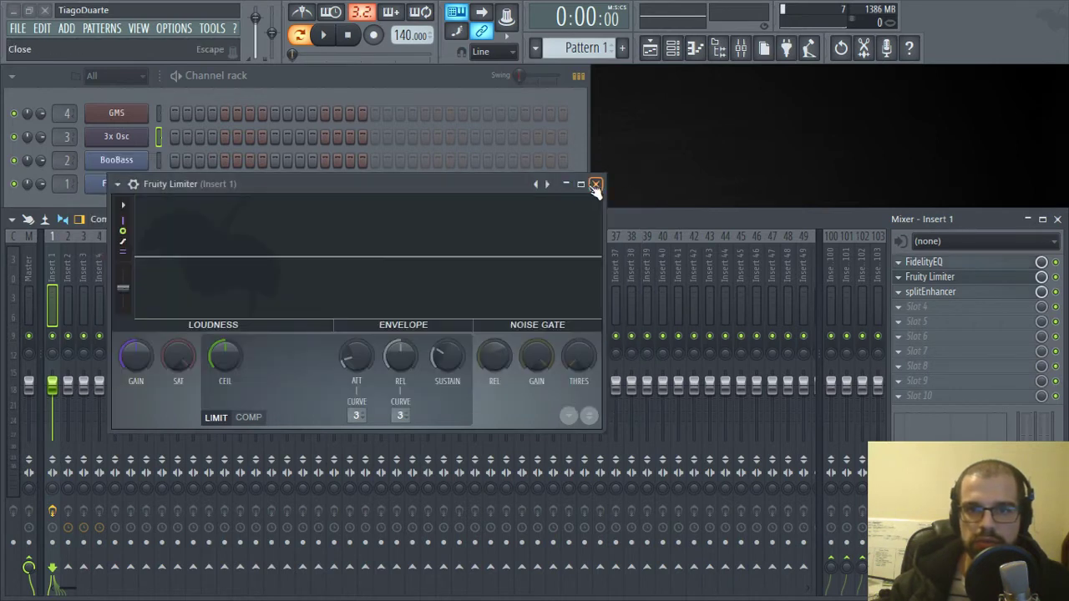
left_click(597, 182)
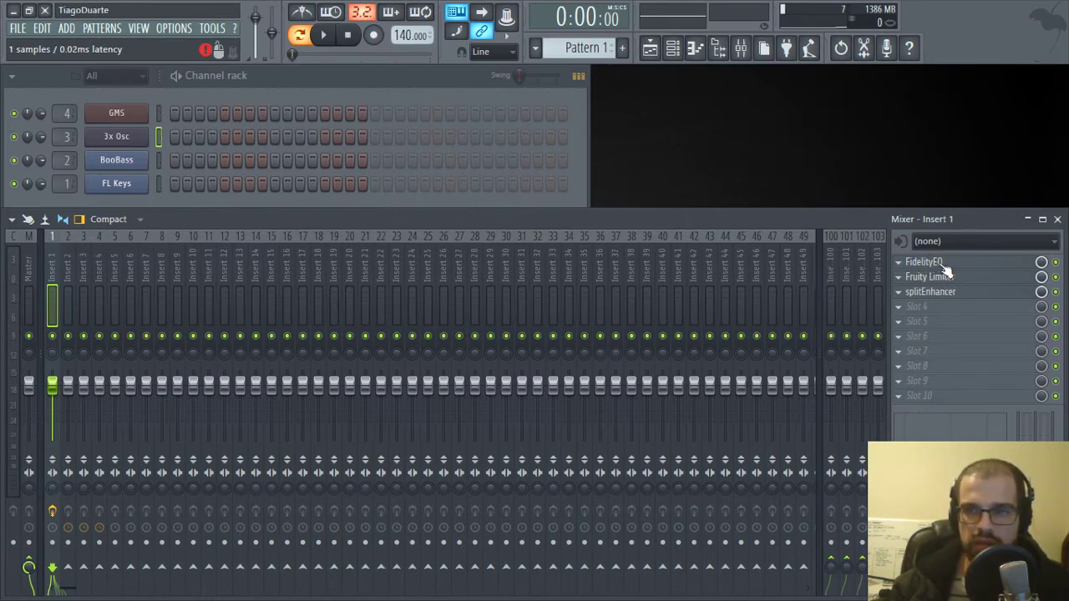
- Rearrange Insert 1's effects so splitEnhancer sits in slot 1, FidelityEQ in slot 7 and Fruity Limiter in slot 9
left_click_drag(944, 264, 942, 351)
mouse_move(943, 262)
left_mouse_down()
mouse_move(957, 342)
mouse_move(957, 266)
left_mouse_up()
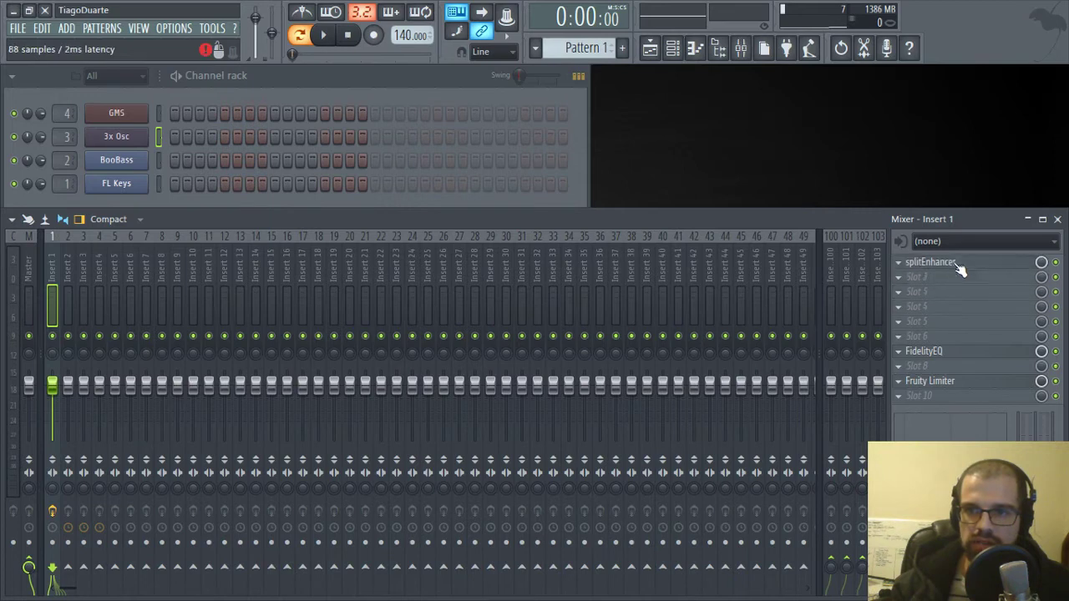
- Name mixer track Insert 1 "Piano" and Insert 2 "Bass"
double_click(52, 275)
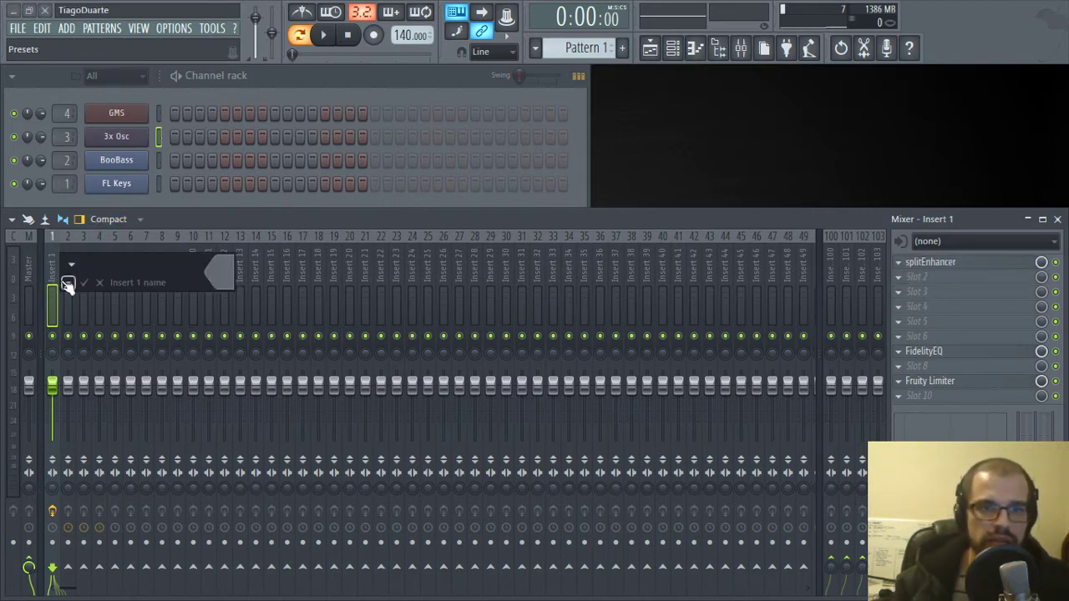
type("Piano")
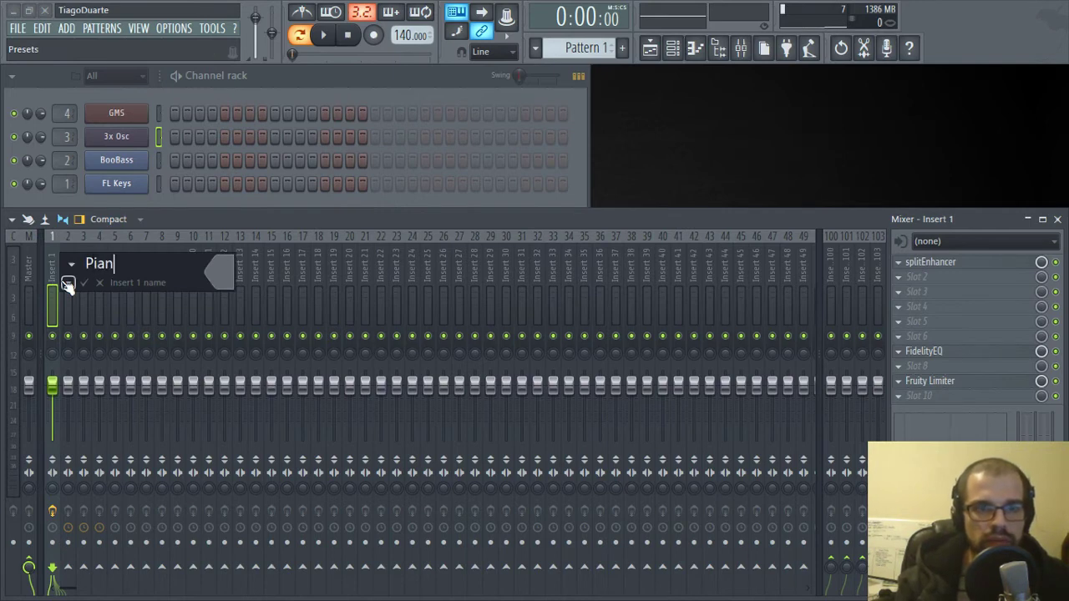
key("Return")
double_click(63, 284)
type("B")
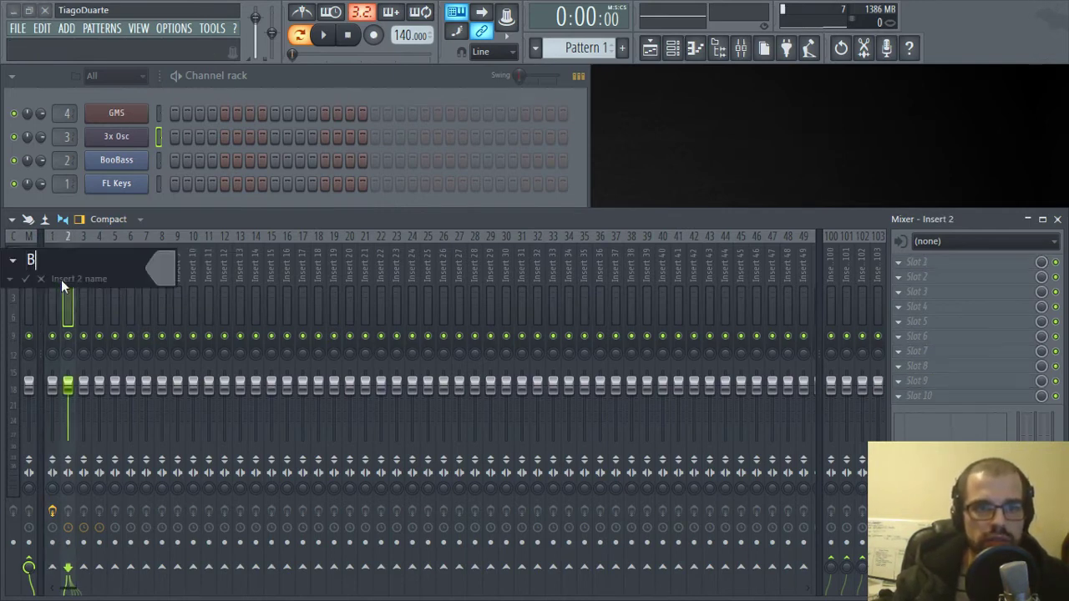
type("ass")
key("Tab")
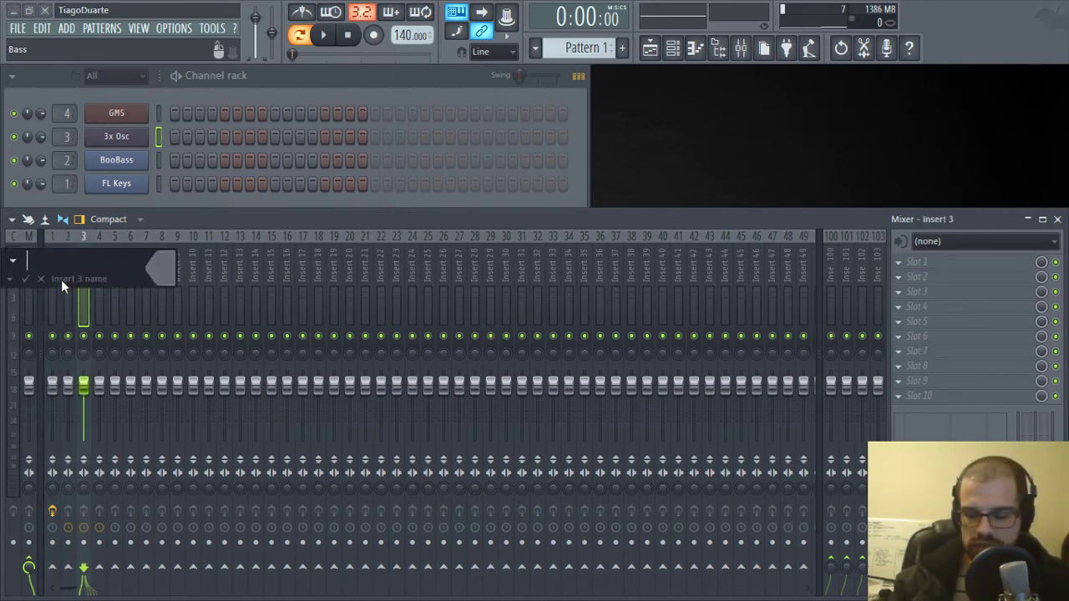
- Name mixer track Insert 3 "3x Osc" and Insert 4 "GMS"
type("3x ")
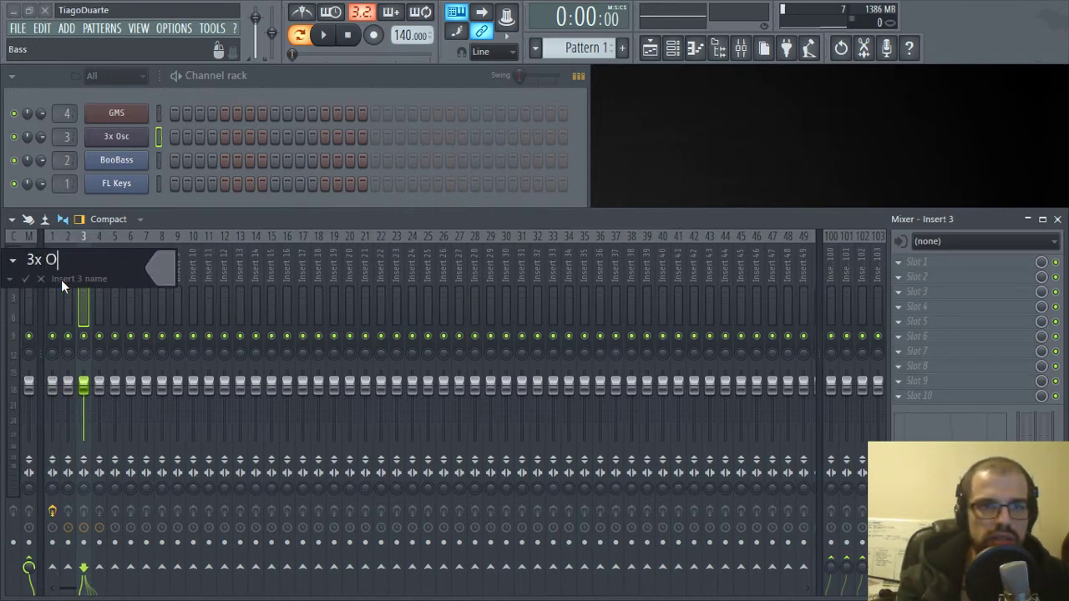
type("Osc")
key("BackSpace")
type("sc")
key("Return")
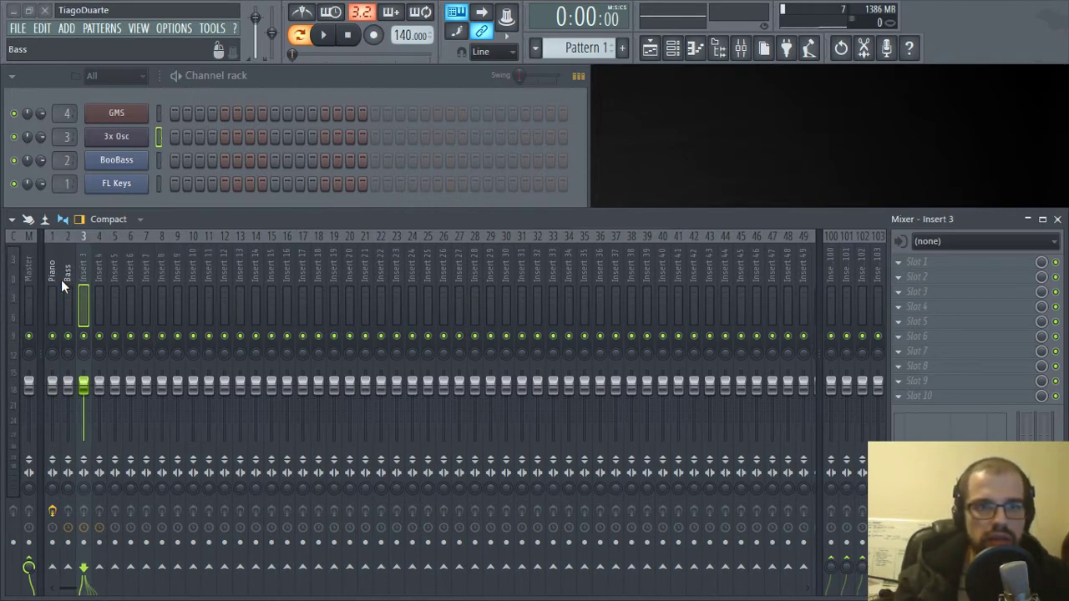
key("Right")
type("G")
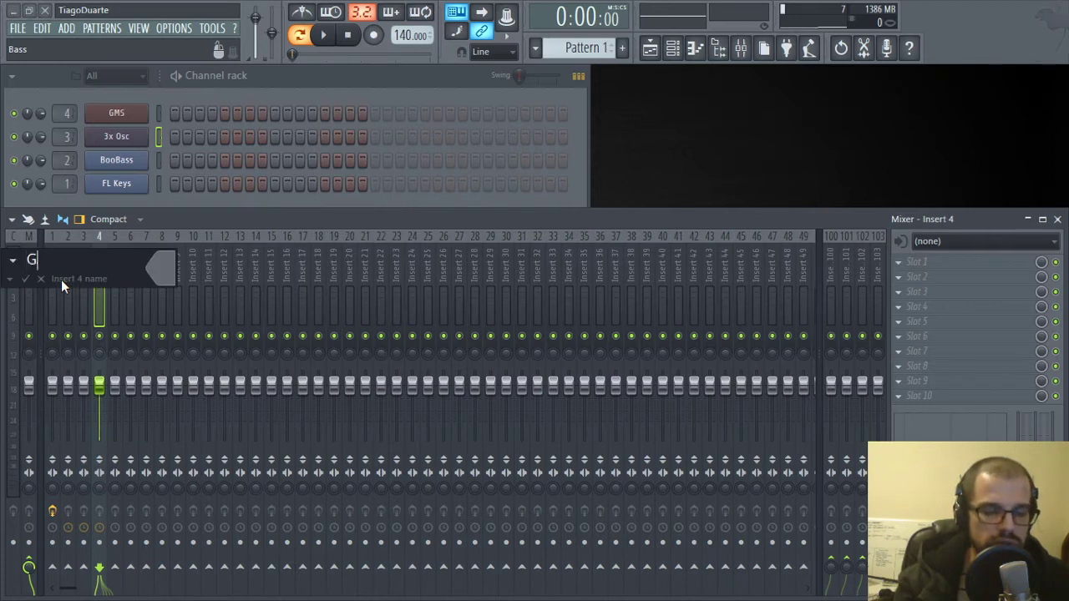
type("MS")
key("Return")
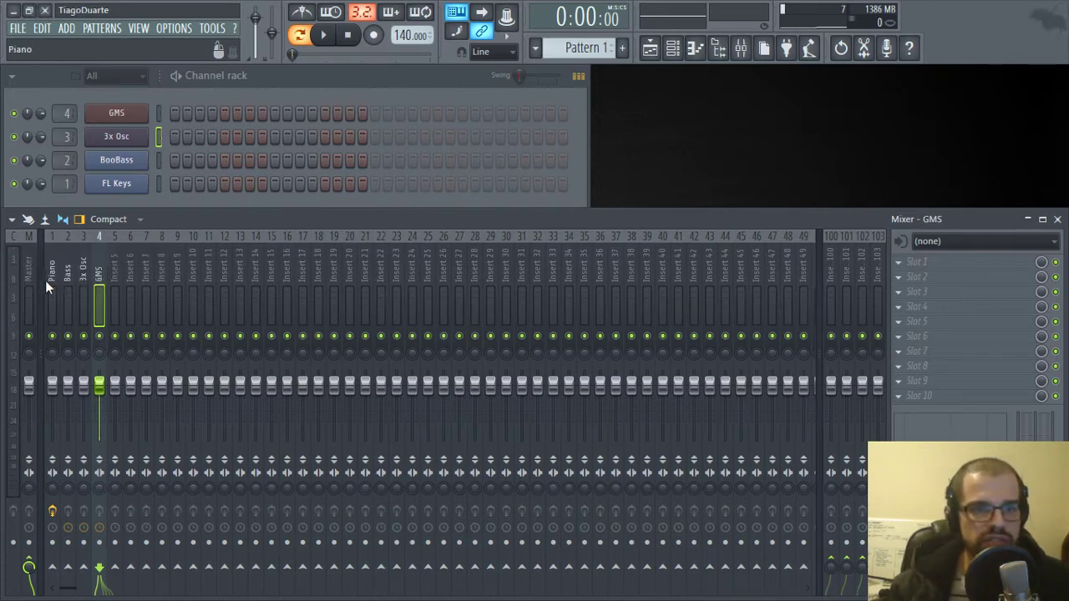
- Move the GMS mixer track to position 1, ahead of the Piano track
left_click(53, 275)
left_click(104, 272)
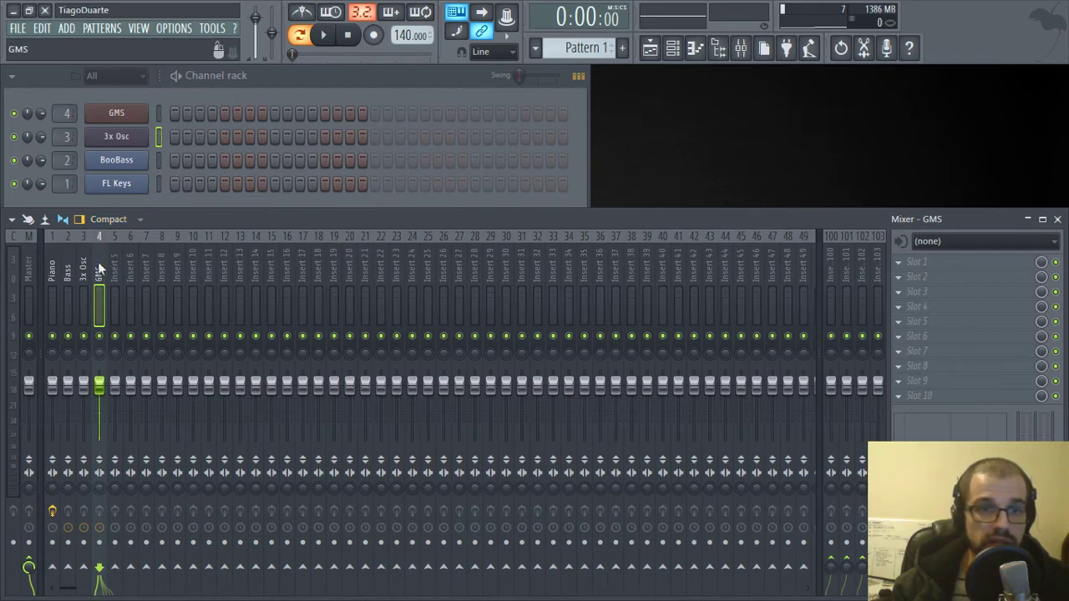
left_click_drag(52, 286, 47, 251)
scroll(99, 275, "down", 3)
scroll(146, 276, "up", 3)
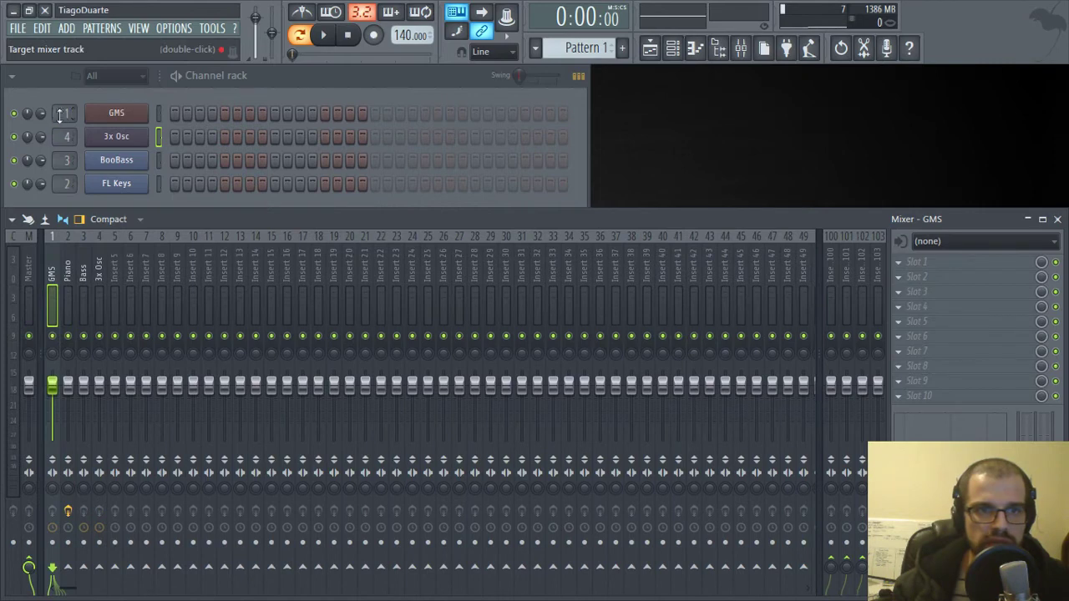
- Reorder the first mixer tracks so GMS is in position 1, 3x Osc in 2, Bass in 3 and Piano in 4
left_click_drag(47, 274, 98, 278)
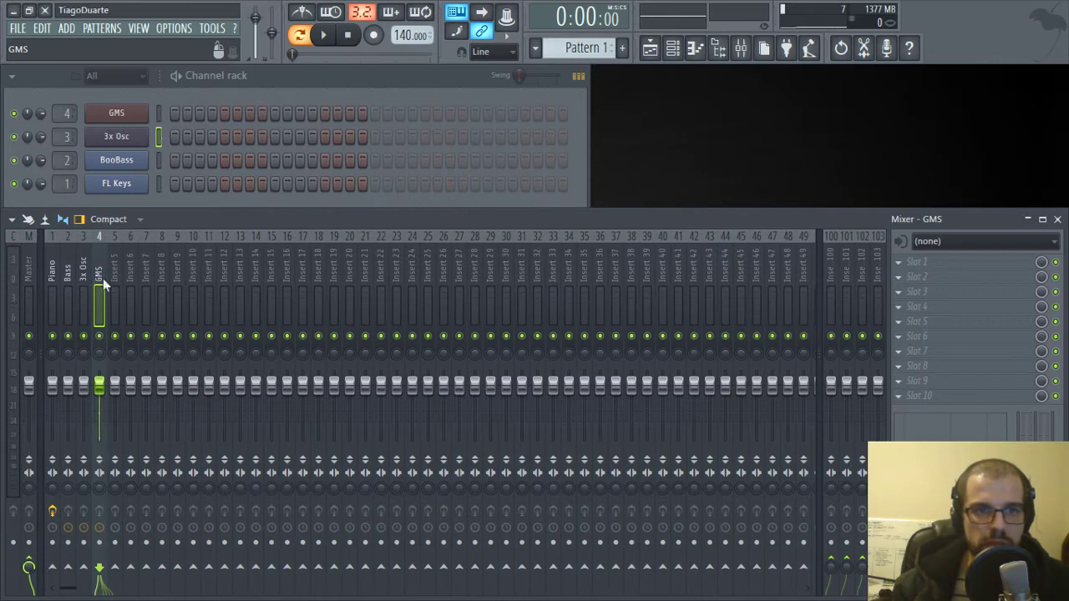
left_click_drag(98, 274, 52, 268)
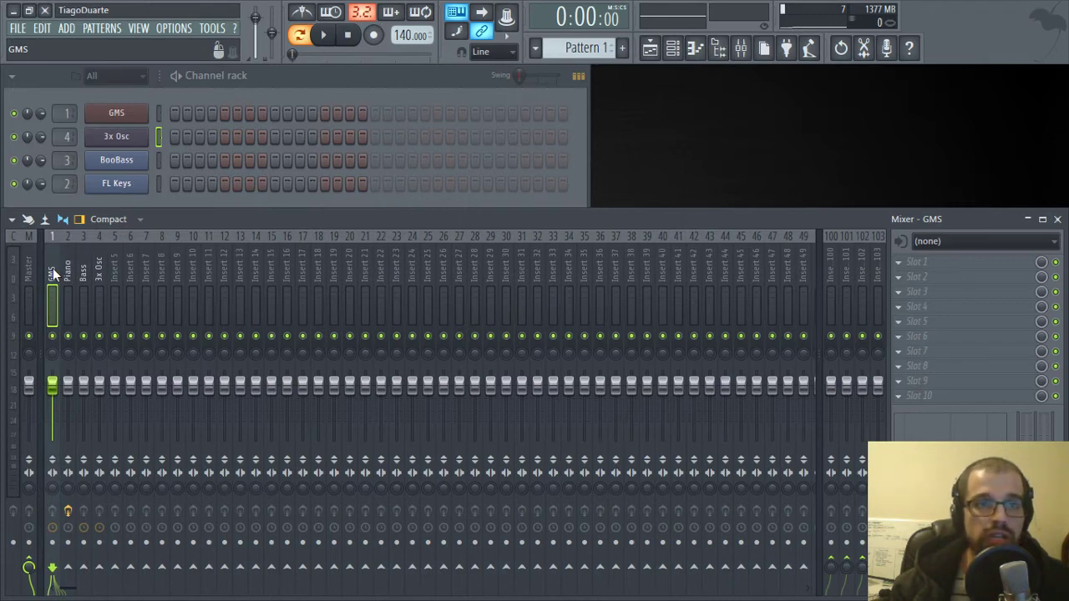
left_click(97, 269)
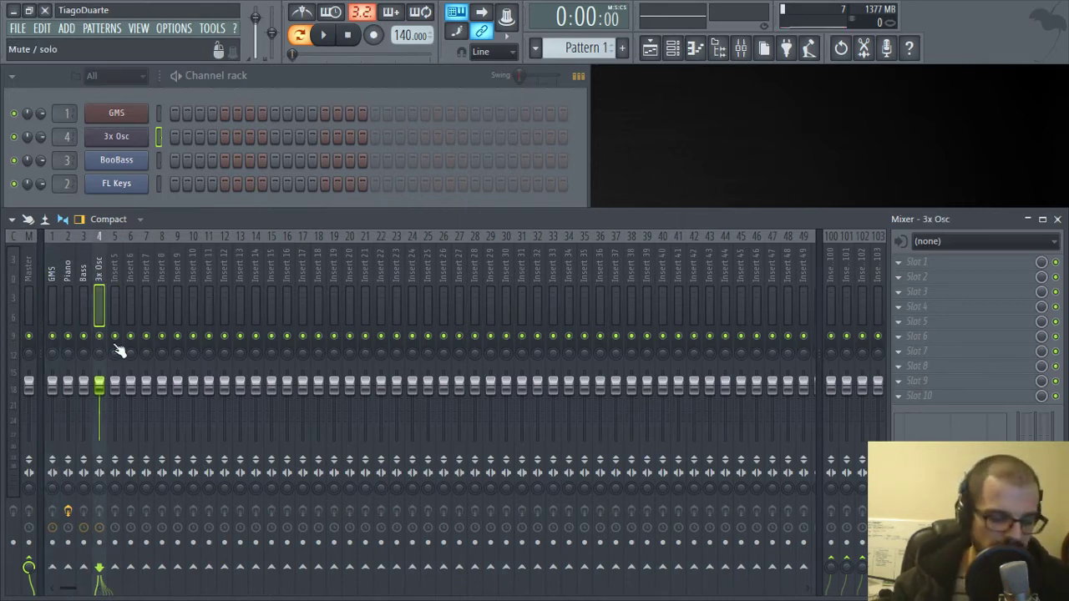
key("alt+Left")
key("alt+Left")
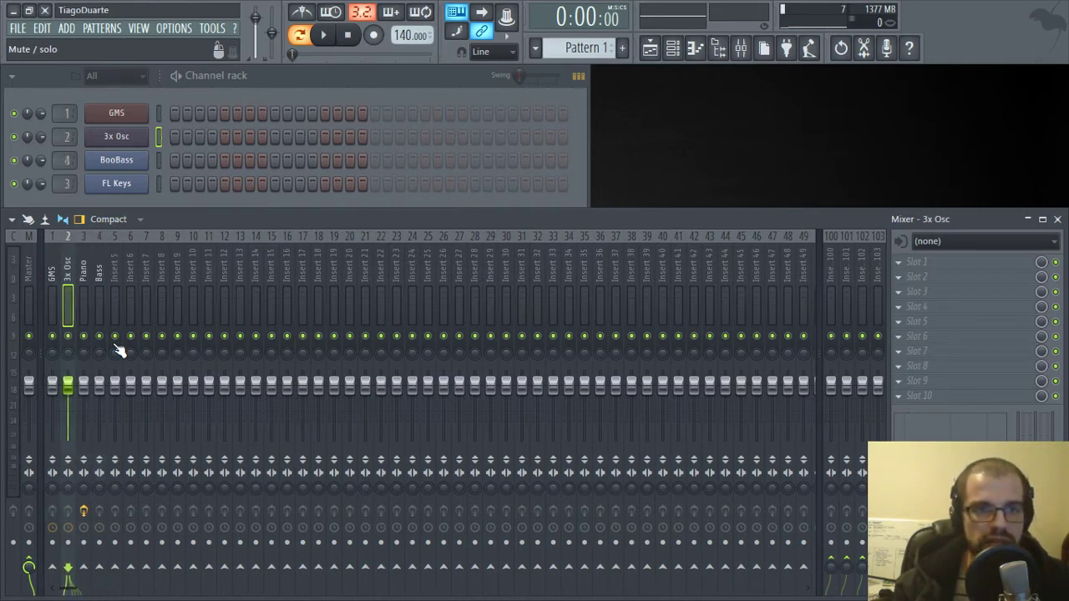
key("Right")
key("Right")
key("alt+Left")
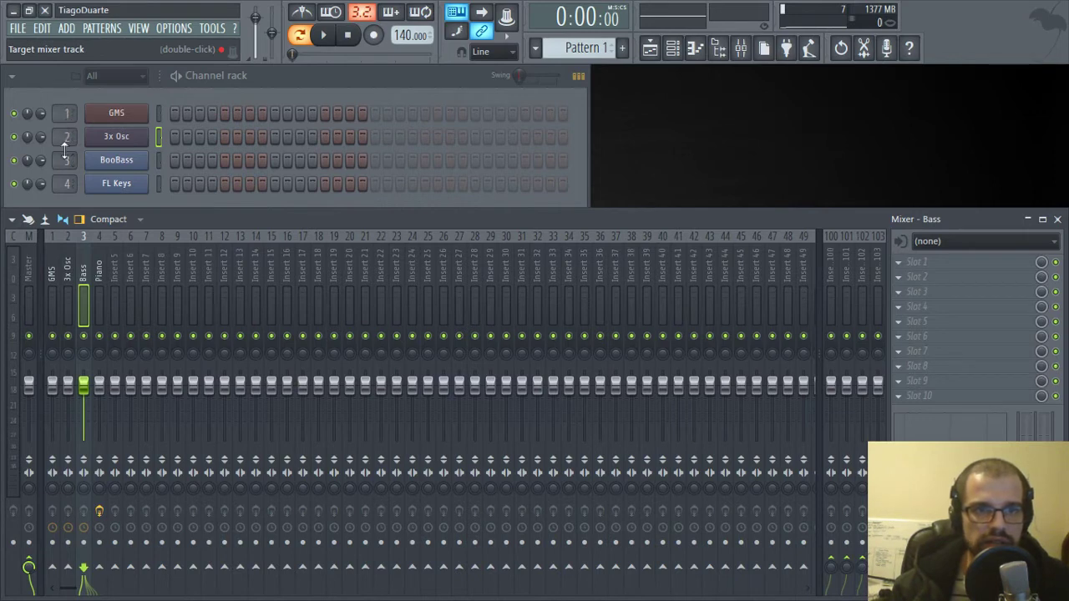
- Move the Piano mixer track out among the empty inserts and back to position 4 beside Bass
left_click(97, 275)
left_click(52, 266)
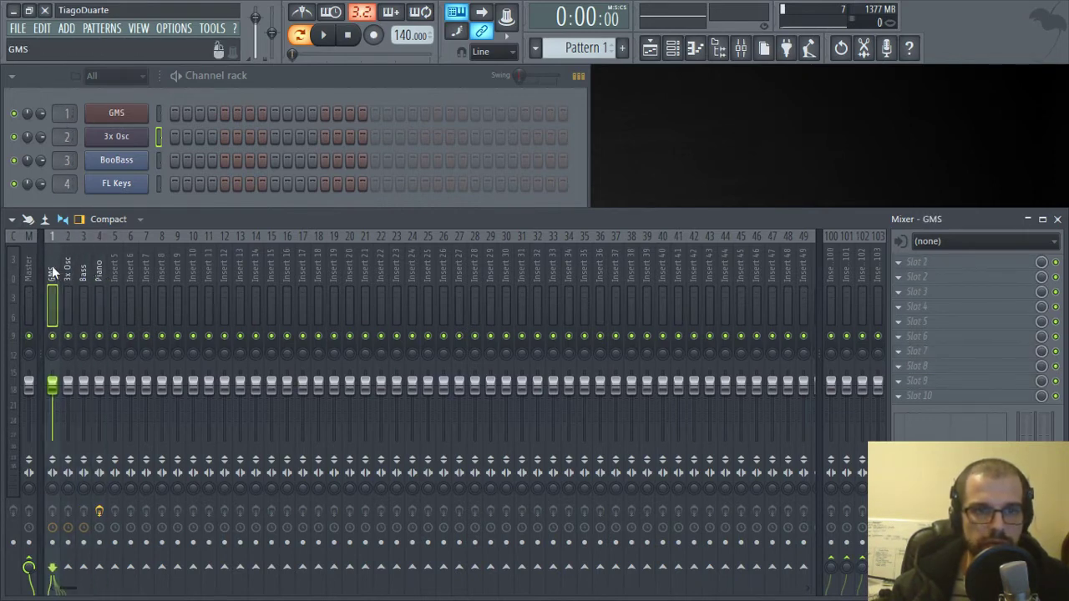
left_click(68, 272)
left_click(116, 276)
left_click(100, 272)
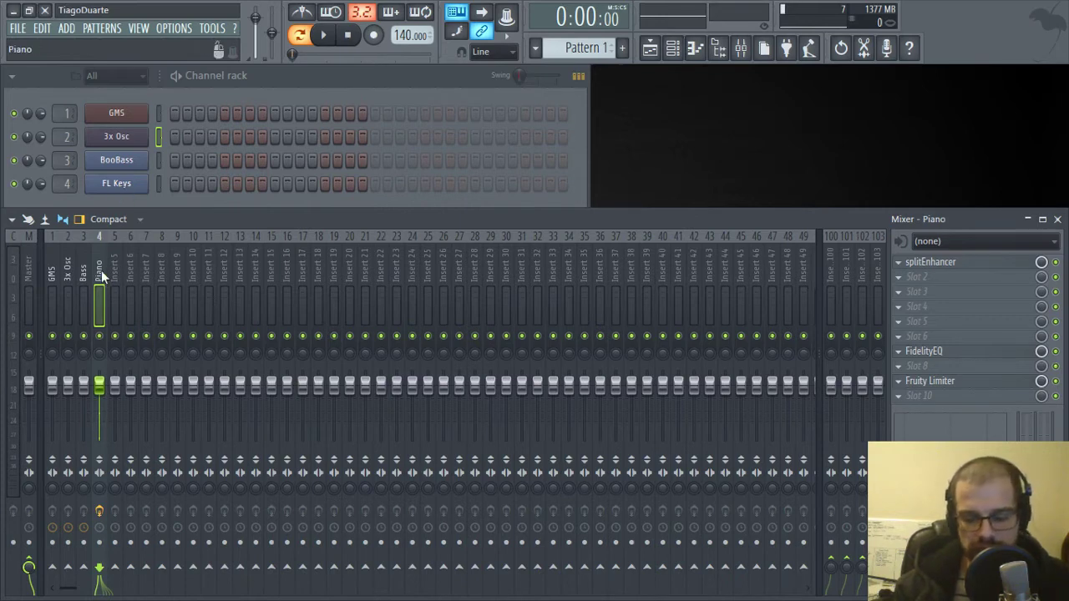
key("alt+Right")
key("alt+Right")
key("alt+Right")
key("alt+Right")
key("alt+Right")
key("alt+Right")
key("alt+Right")
key("alt+Left")
key("alt+Left")
key("alt+Left")
key("alt+Left")
key("alt+Left")
key("alt+Left")
key("alt+Left")
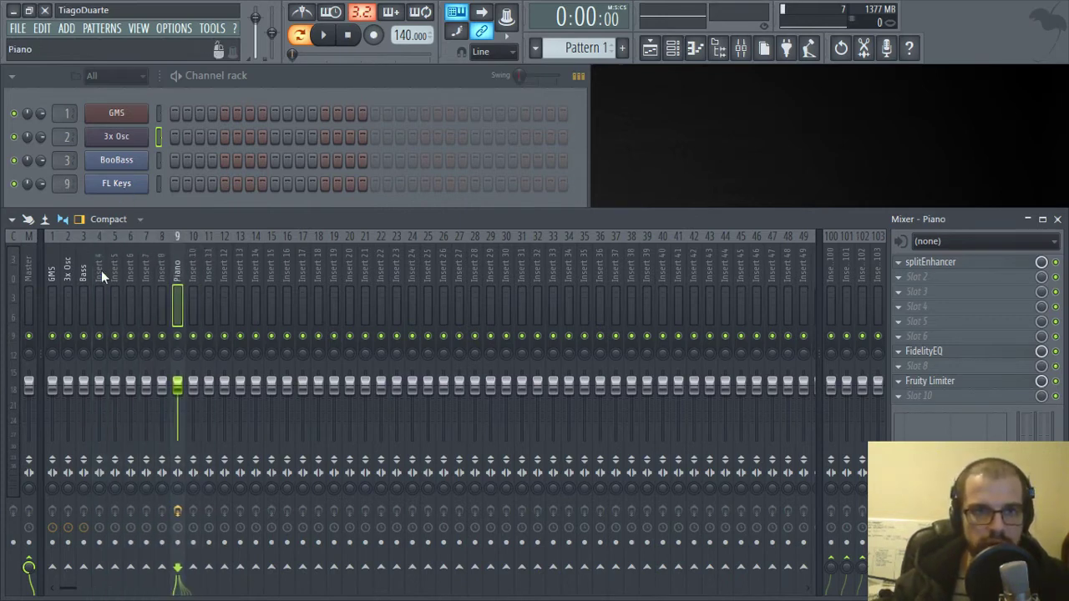
key("alt+Right")
key("alt+Right")
key("alt+Right")
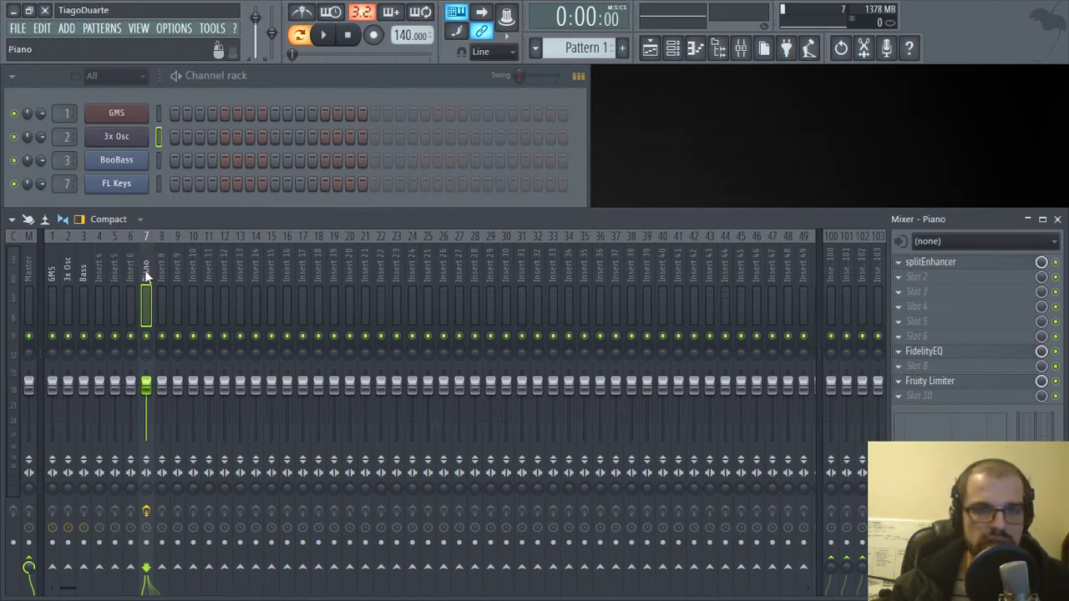
left_click_drag(147, 276, 100, 275)
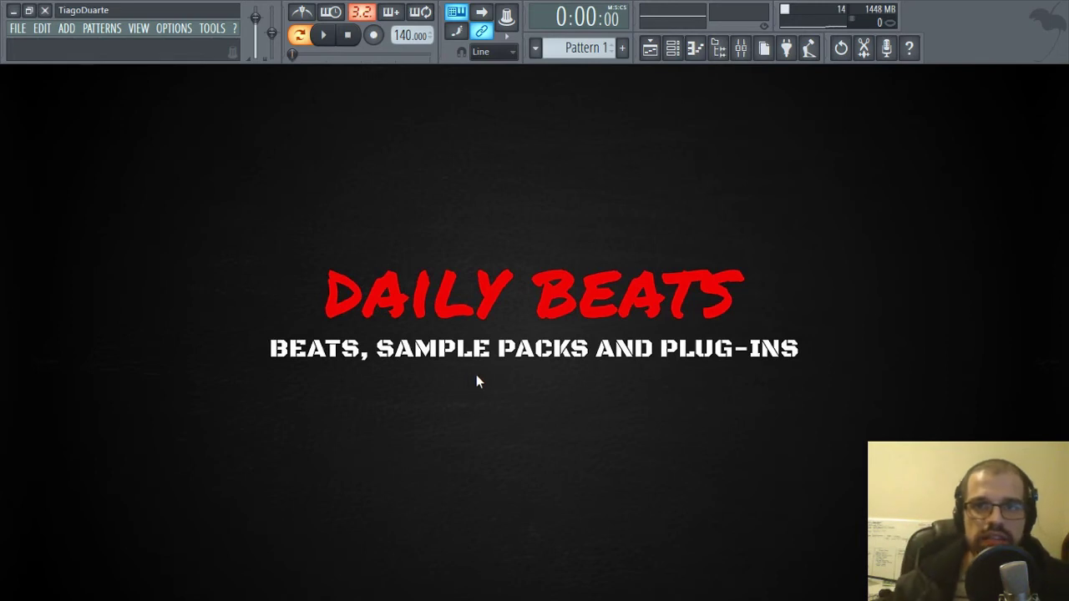
- Show the mixer and save the Master track's state as a mixer preset named "My Master Track"
left_click(746, 50)
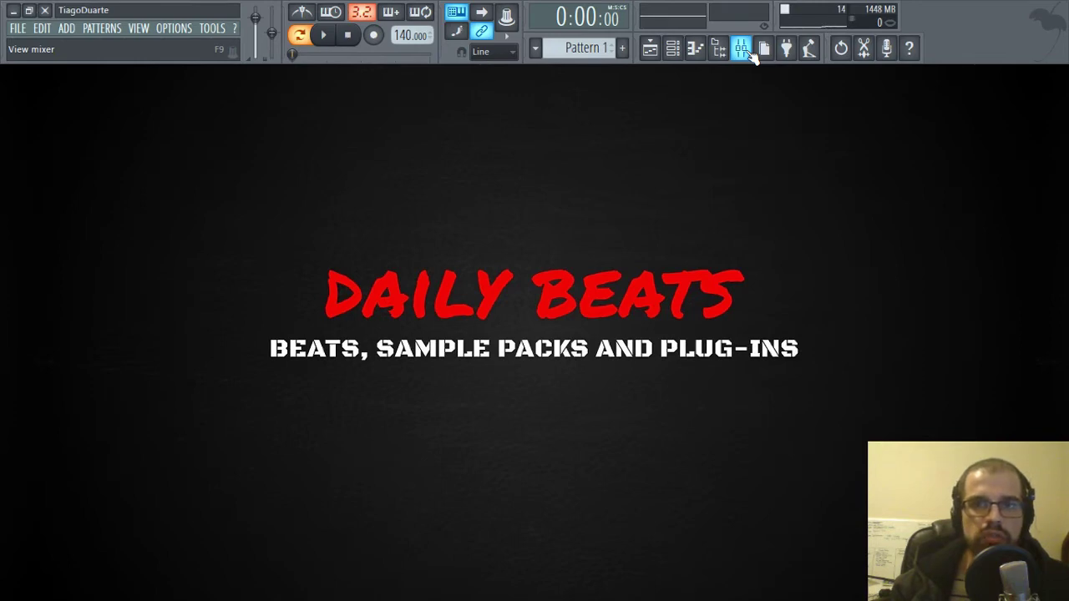
left_click(746, 50)
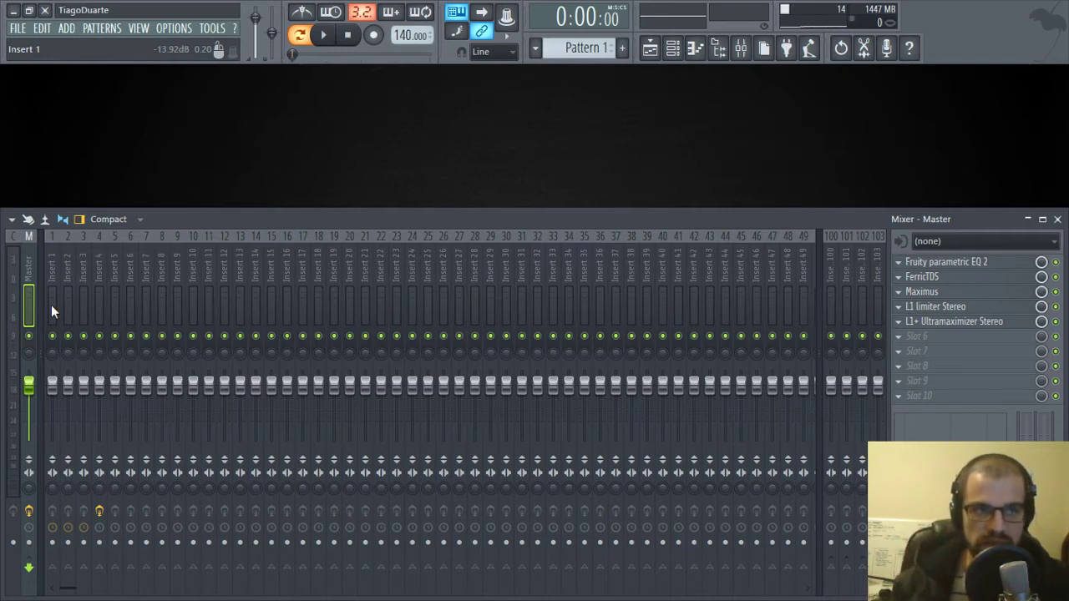
left_click(15, 224)
mouse_move(49, 315)
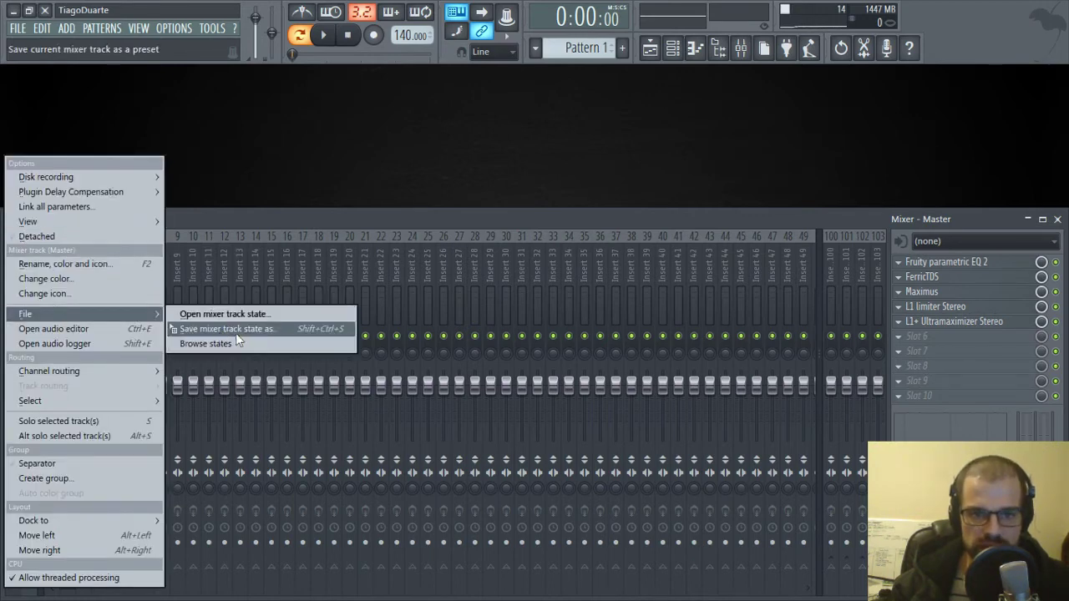
left_click(268, 333)
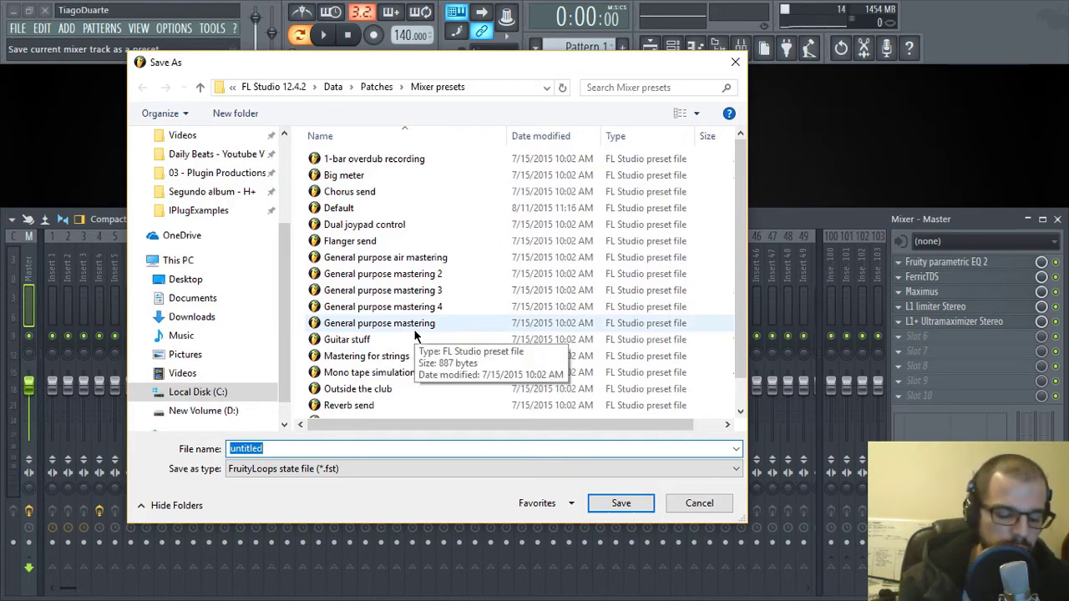
type("MY Ma")
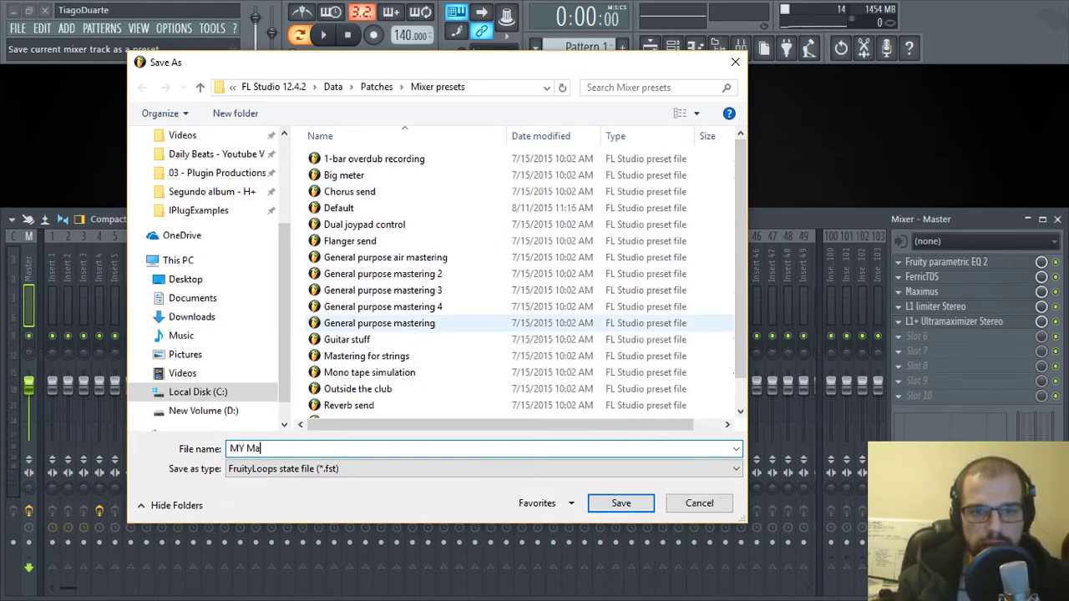
key("BackSpace")
type("U")
key("BackSpace")
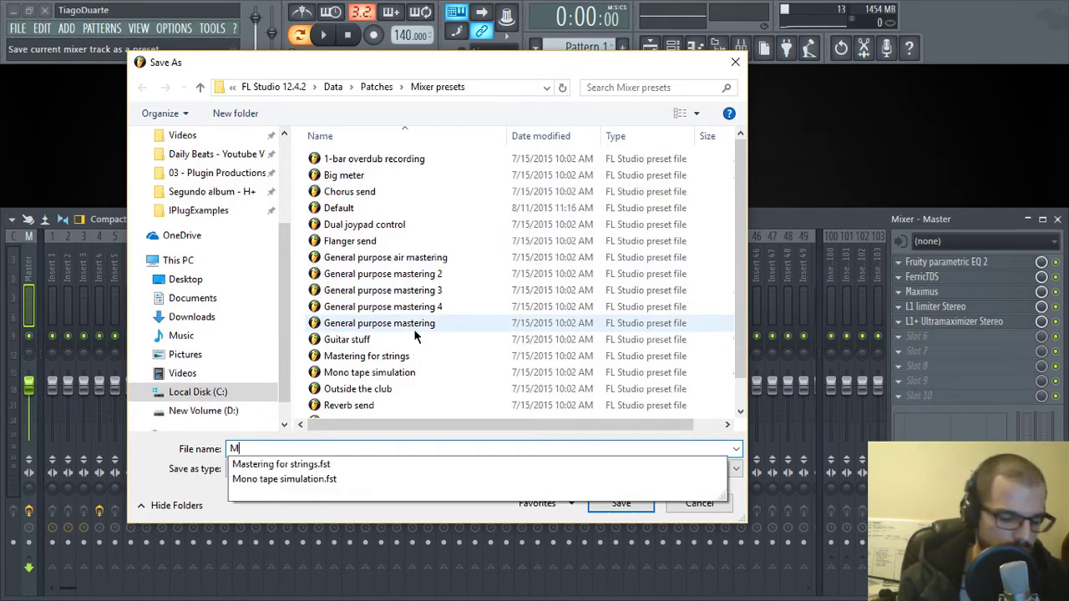
type("y Master Track")
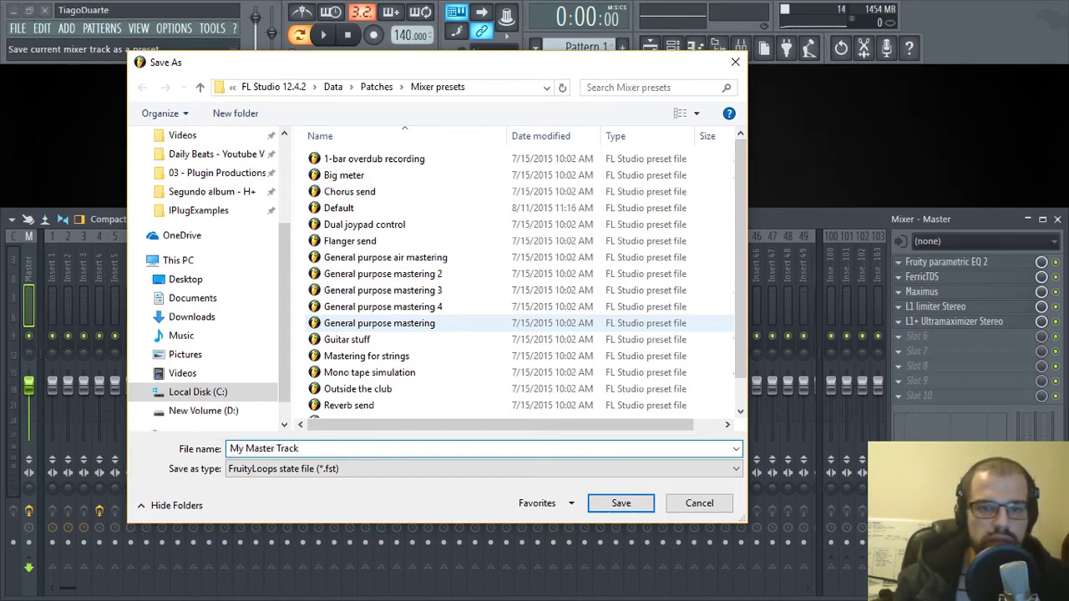
key("Return")
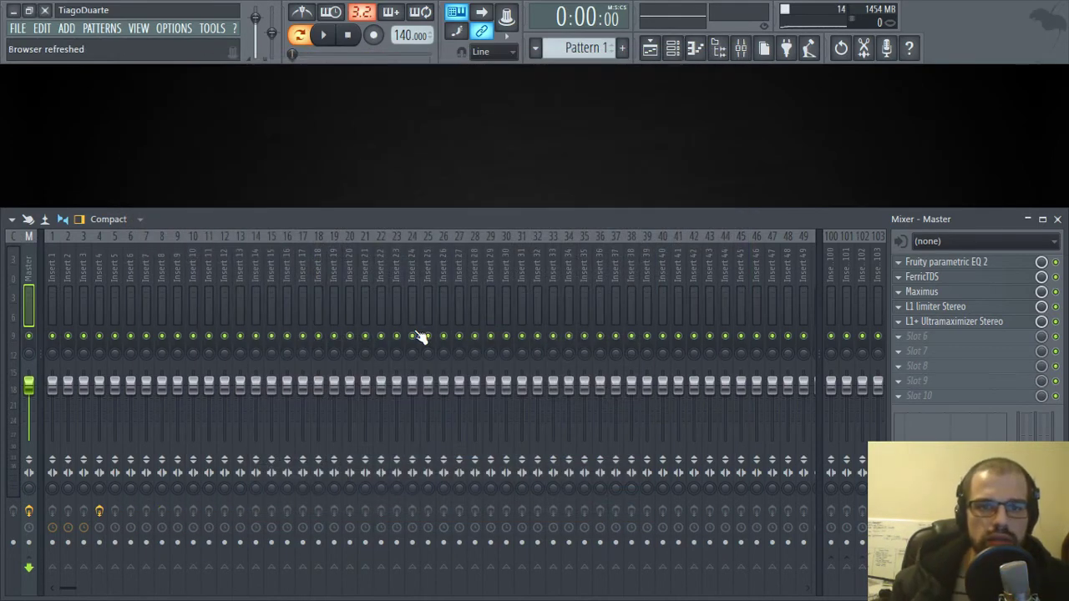
- Start a new project without saving the changes to untitled.flp
left_click(18, 27)
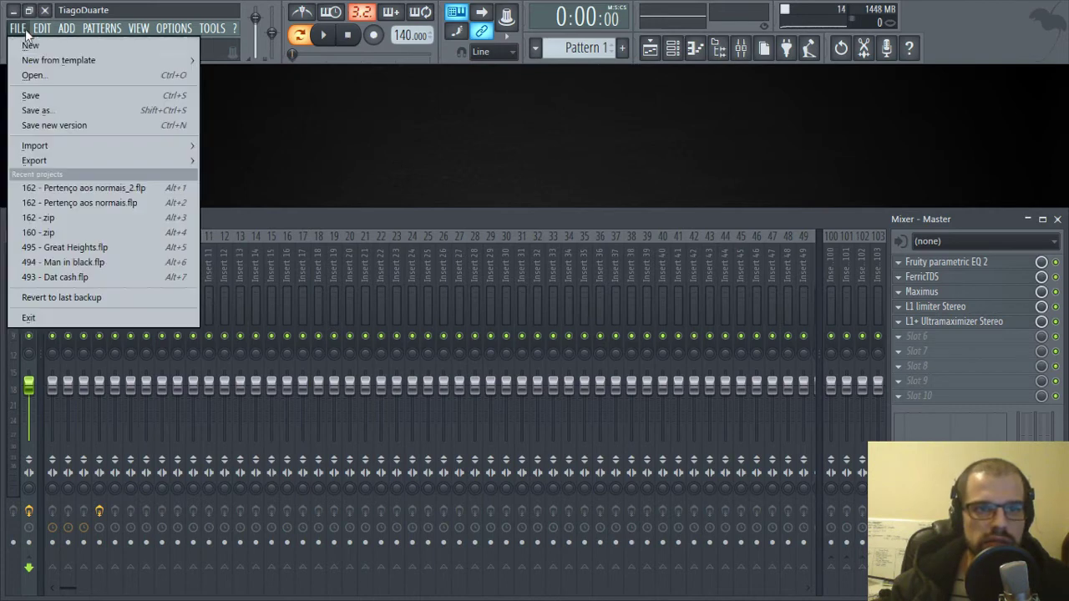
left_click(48, 45)
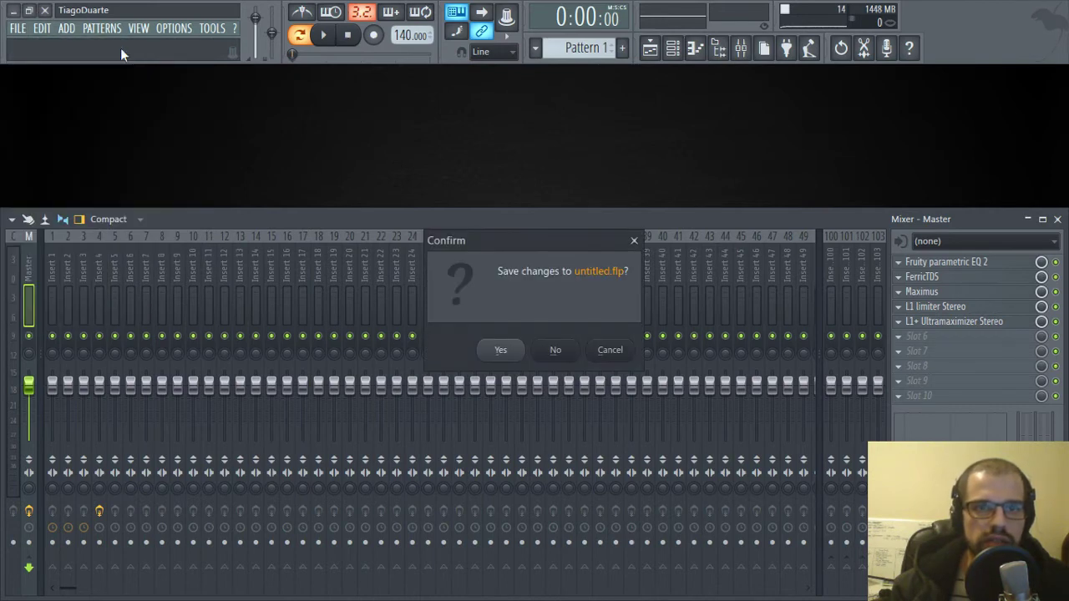
left_click(558, 353)
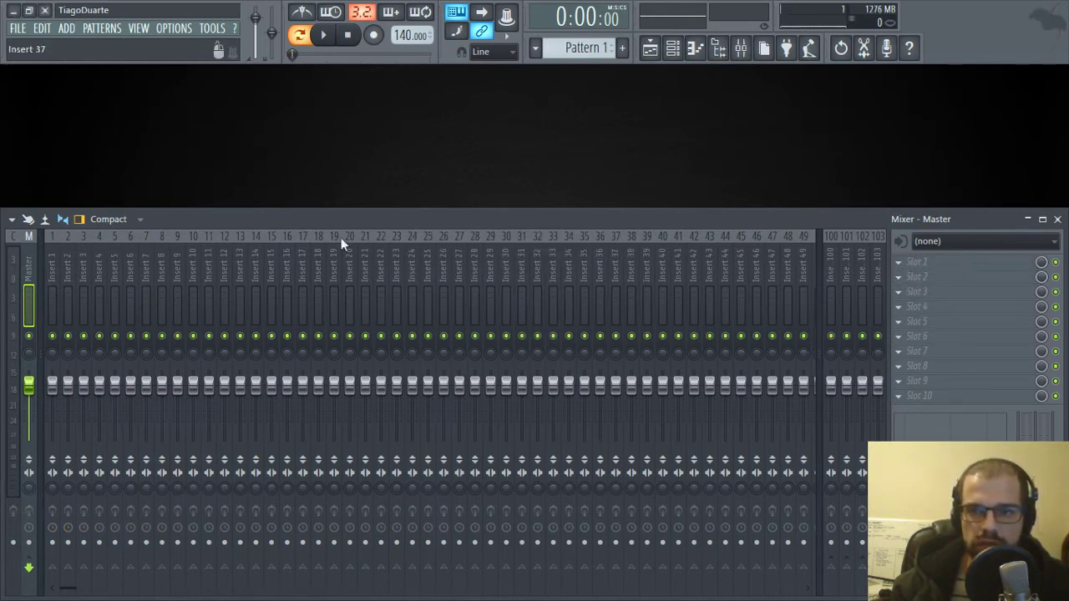
- Load the saved mixer track state "My Master Track" onto the new project's Master track
mouse_move(24, 265)
left_mouse_down()
mouse_move(114, 278)
mouse_move(20, 276)
left_mouse_up()
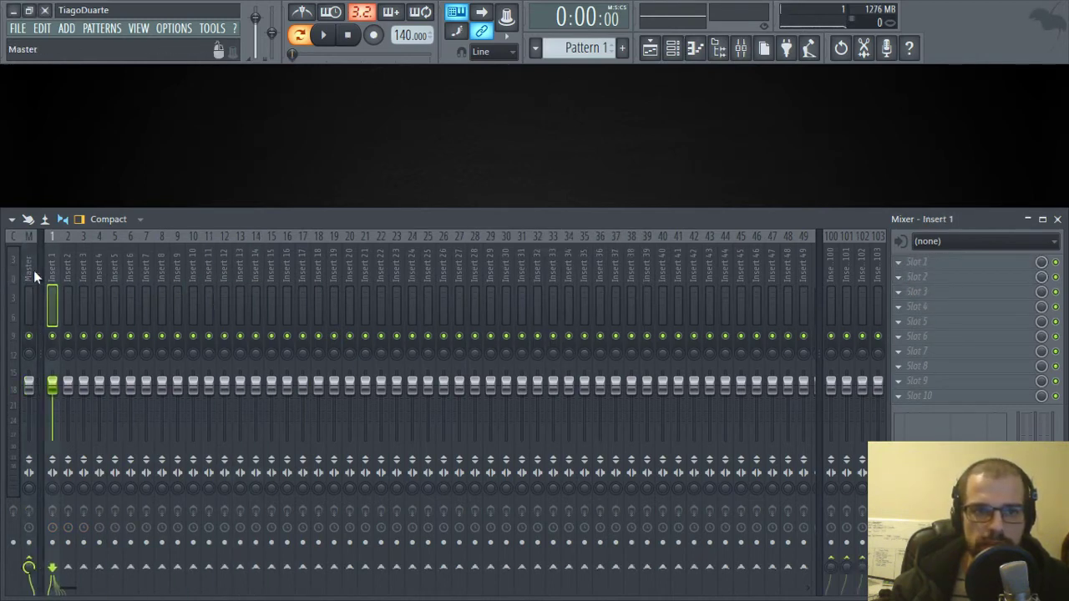
left_click(34, 278)
left_click(12, 218)
mouse_move(35, 313)
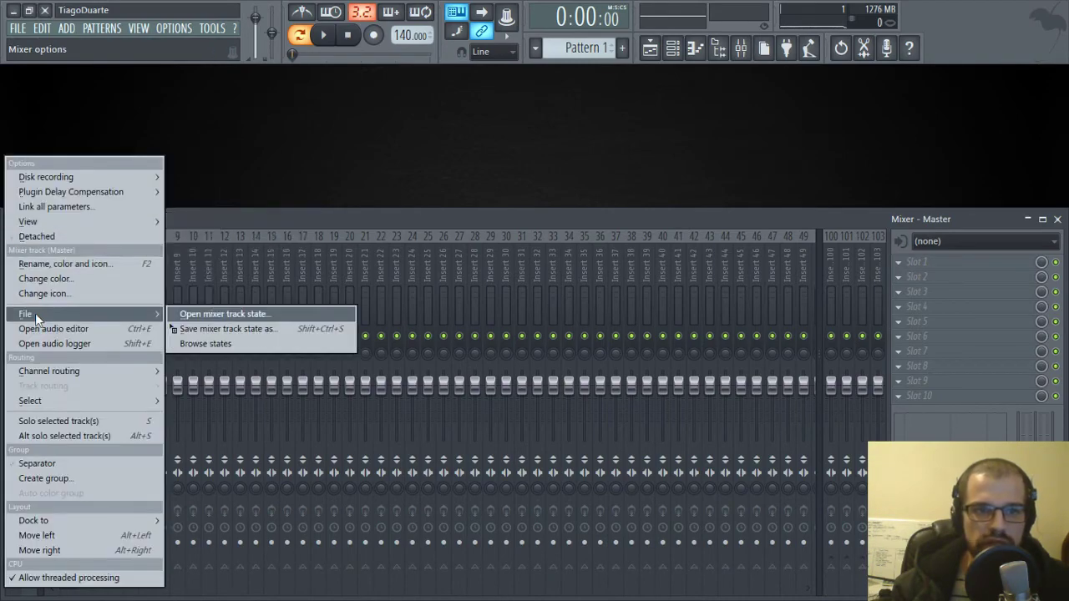
left_click(238, 314)
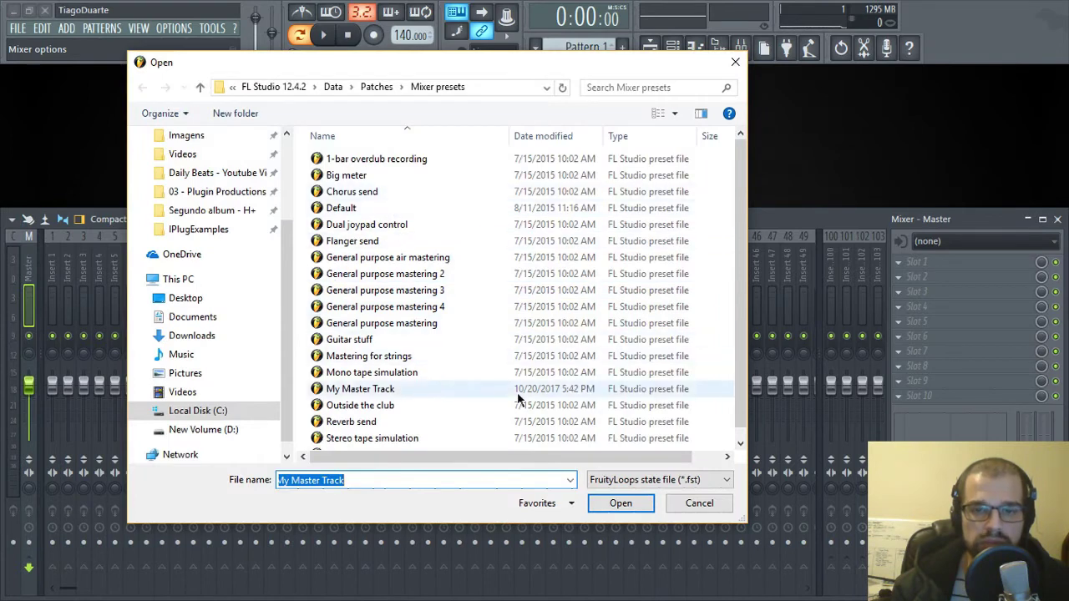
double_click(335, 390)
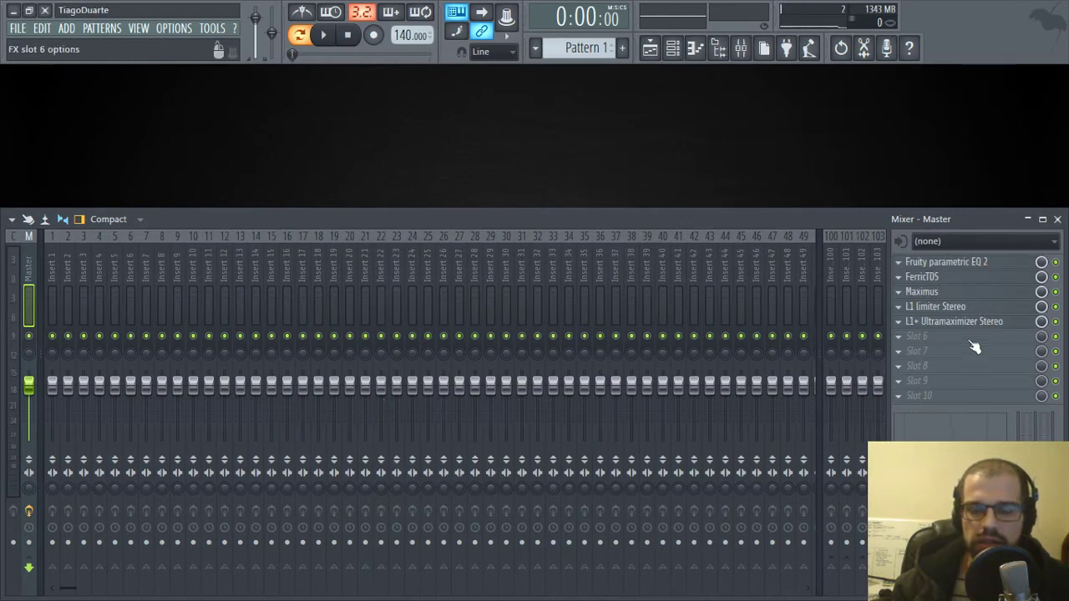
- Inspect the Master track's effects, from Fruity parametric EQ 2 through L1+ Ultramaximizer Stereo, and close all their windows
left_click(957, 264)
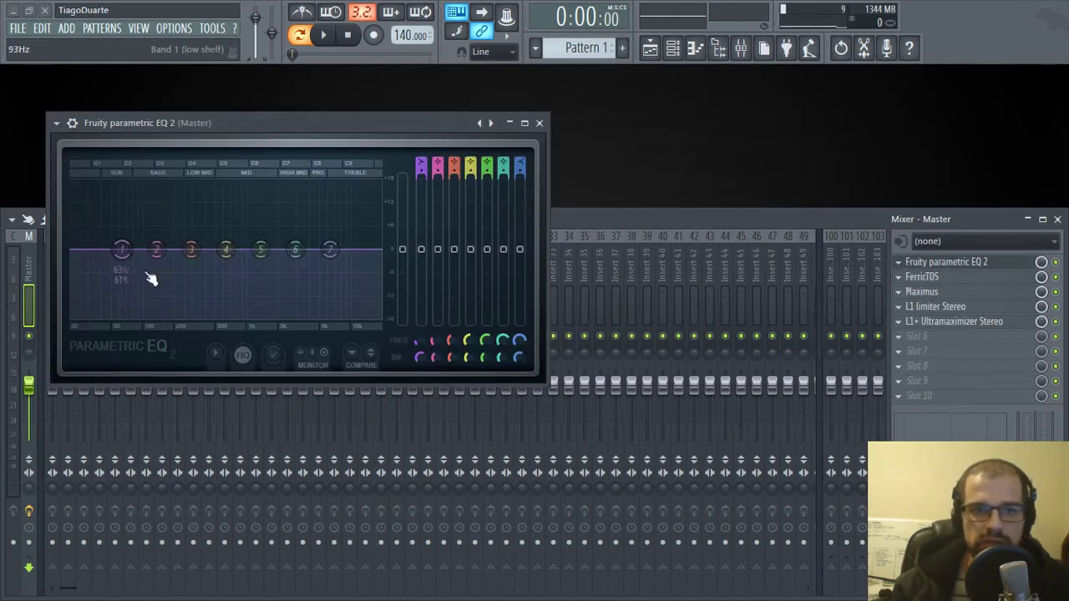
left_click(539, 123)
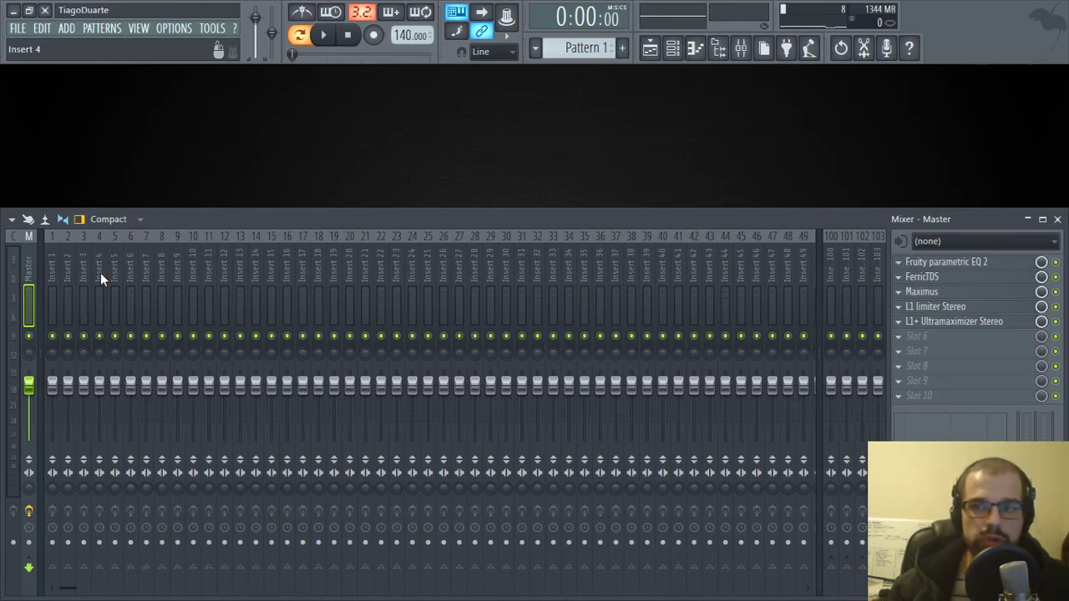
left_click(946, 264)
left_click(953, 279)
left_click(957, 293)
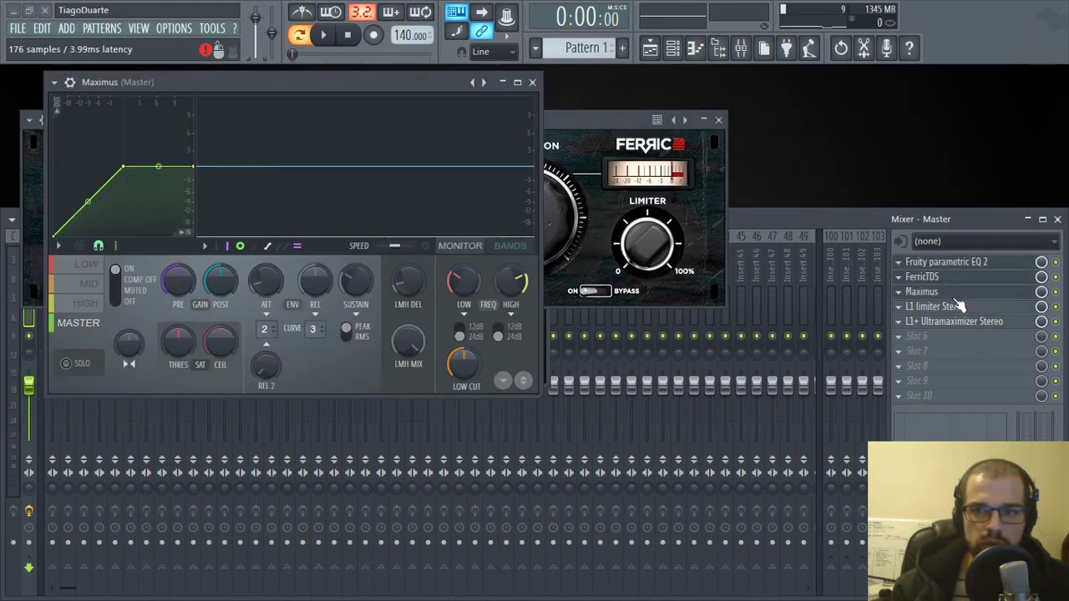
left_click(959, 307)
left_click(961, 323)
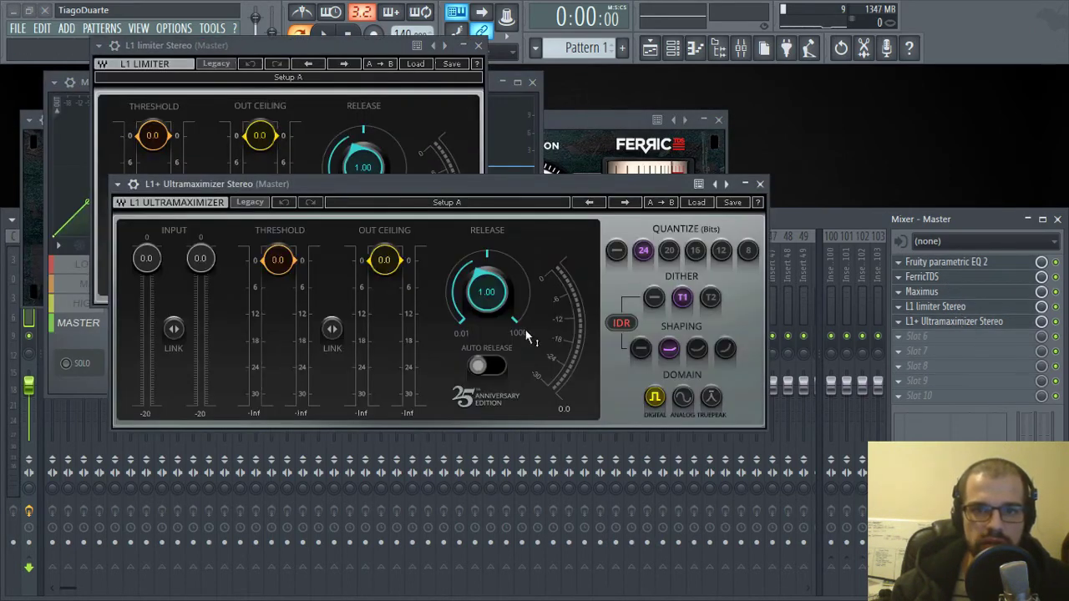
left_click(760, 184)
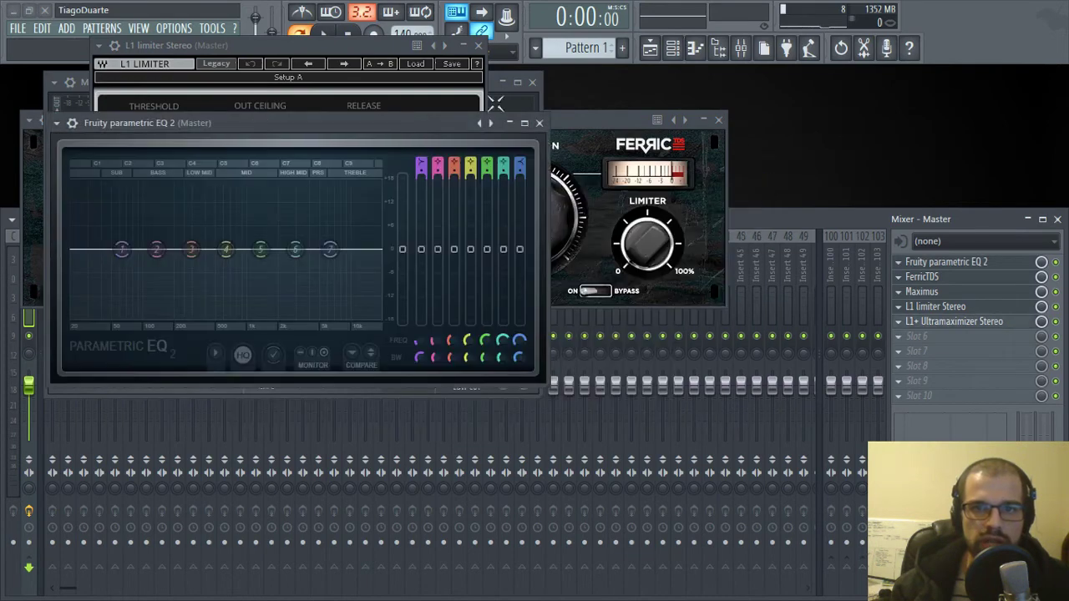
left_click(544, 119)
left_click(718, 120)
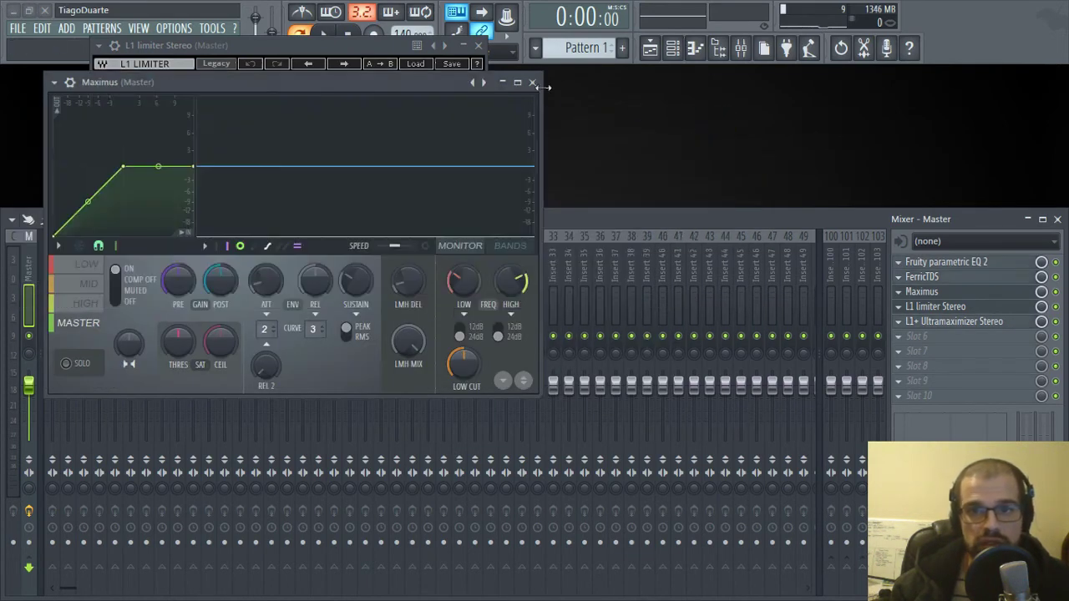
left_click(536, 87)
left_click(478, 45)
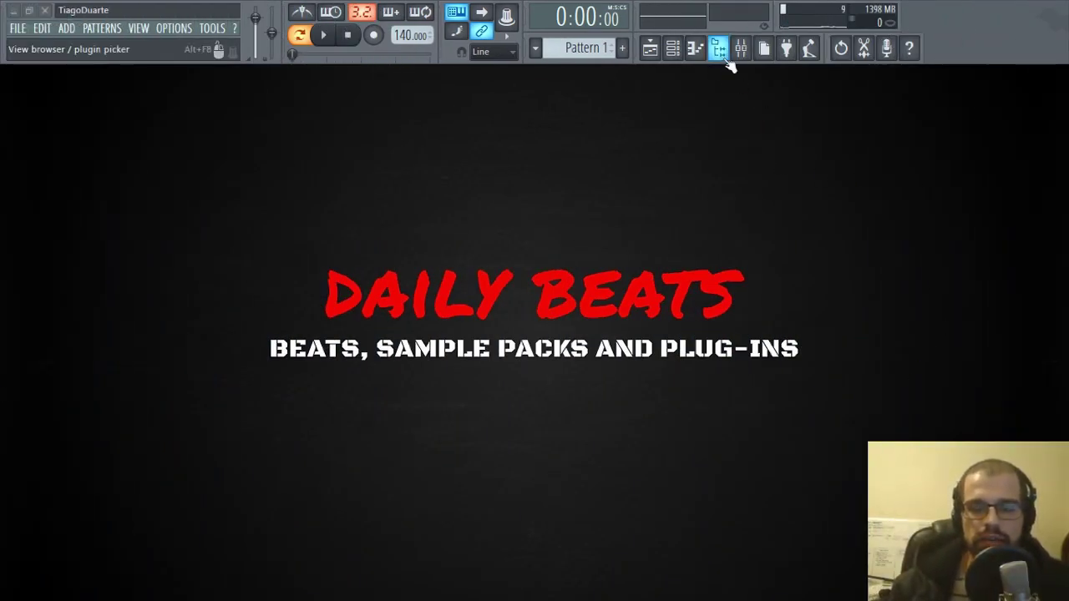
- Show the Playlist containing the Pattern 1 clip and set its snap to a finer grid
left_click(658, 53)
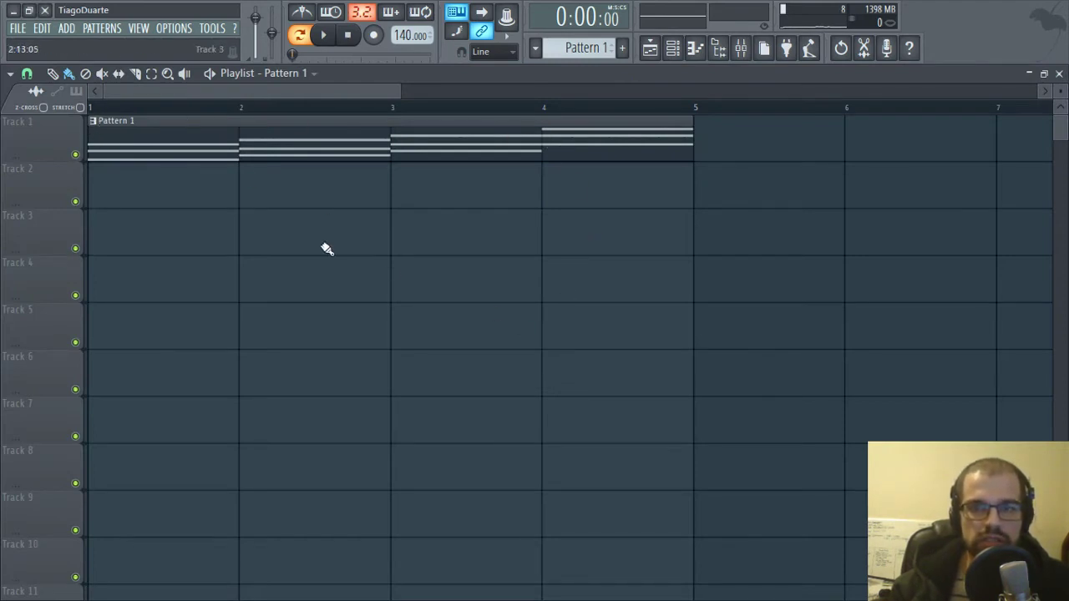
scroll(115, 208, "up", 4)
scroll(117, 208, "down", 2)
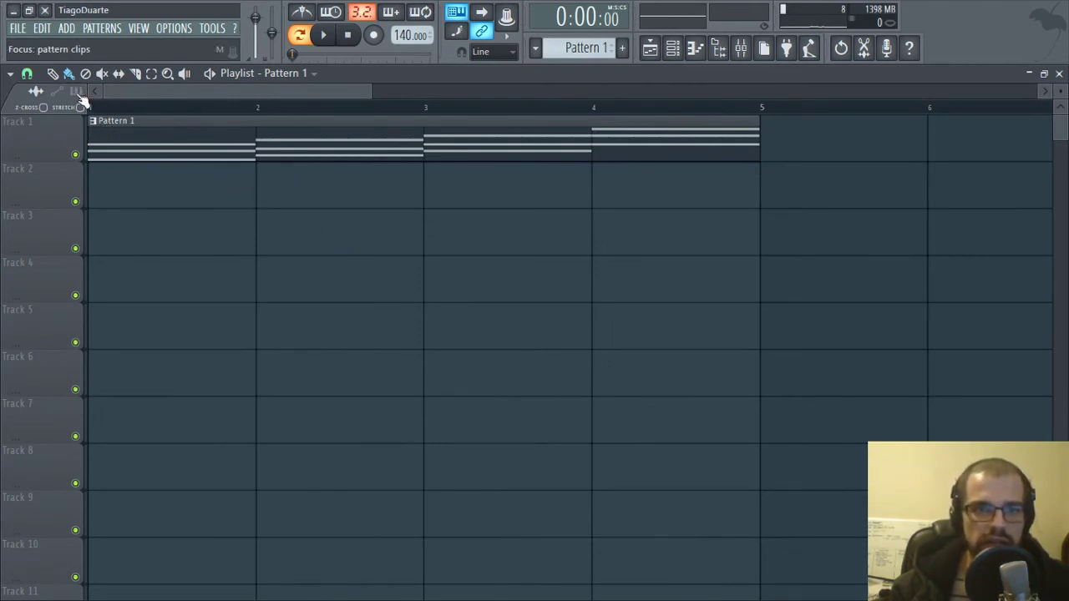
left_click(28, 75)
left_click(48, 146)
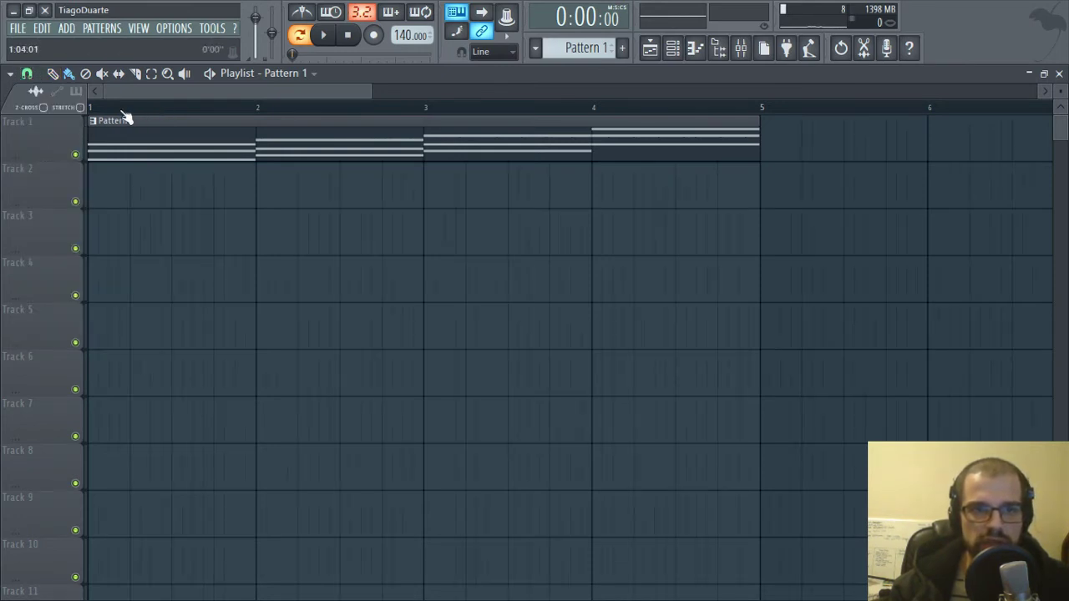
- Shift the Pattern 1 clip on Track 1 slightly with snapping off, and set the Playlist snap to Bar
scroll(127, 109, "up", 6)
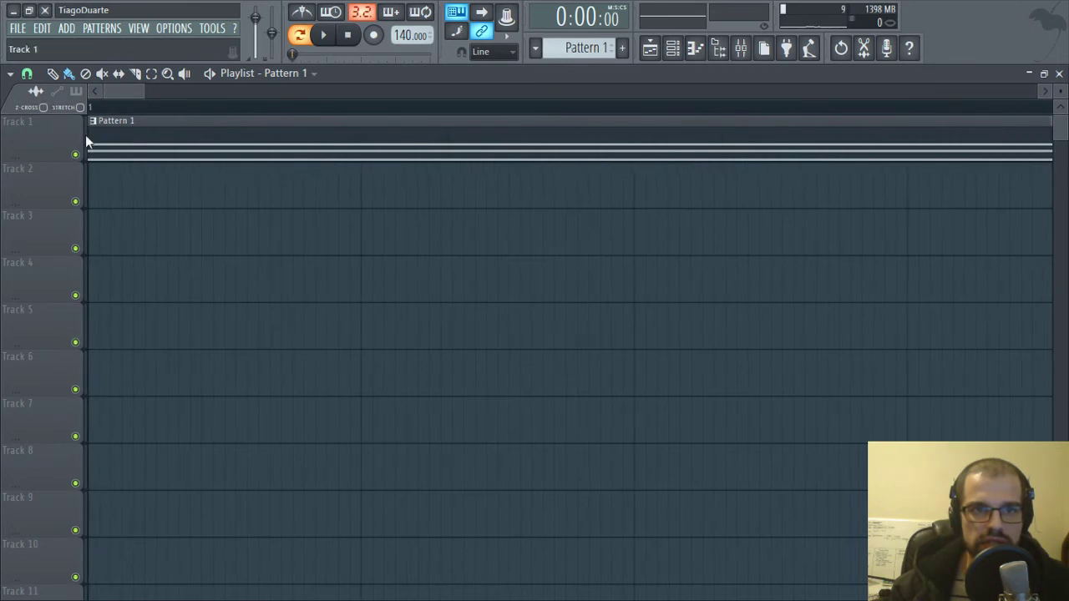
mouse_move(103, 143)
left_mouse_down()
mouse_move(179, 150)
mouse_move(107, 136)
left_mouse_up()
left_click(28, 74)
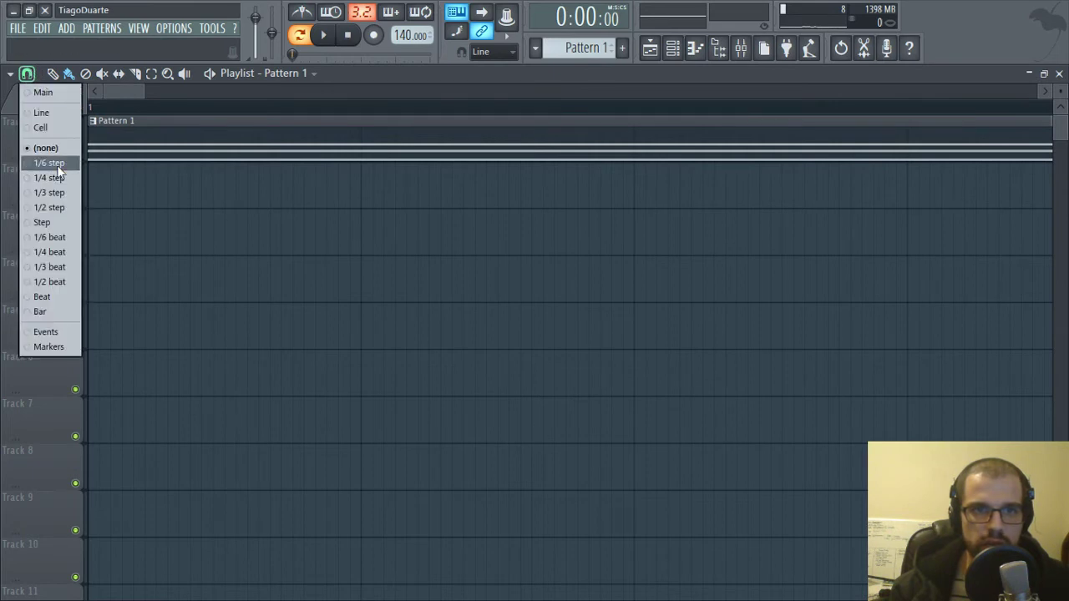
left_click(54, 314)
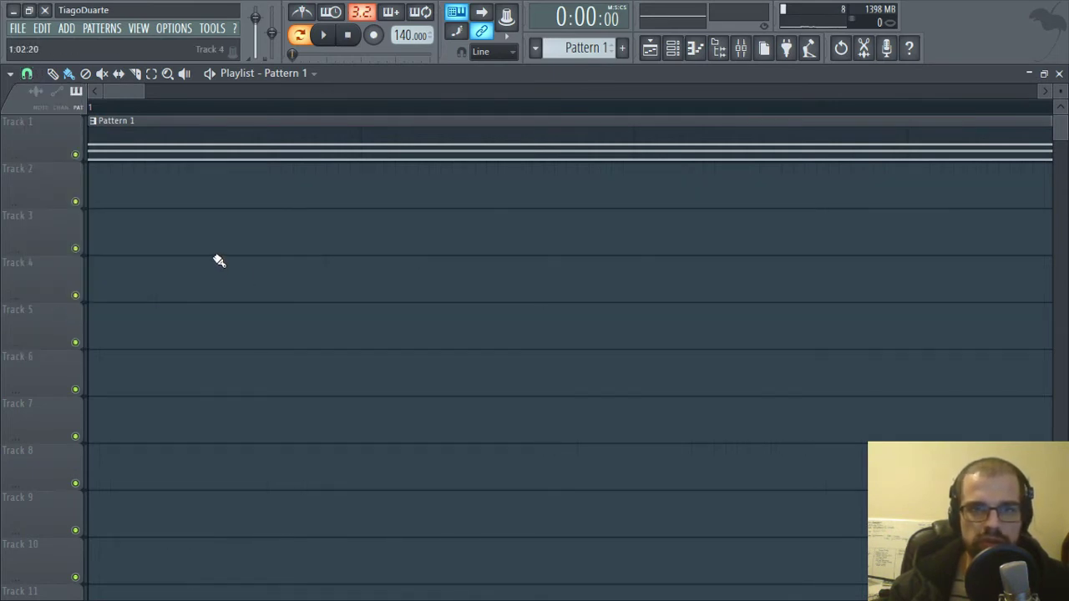
- Set the Playlist snap to Step and shift the Pattern 1 clip slightly past the start of bar 1
left_click(28, 73)
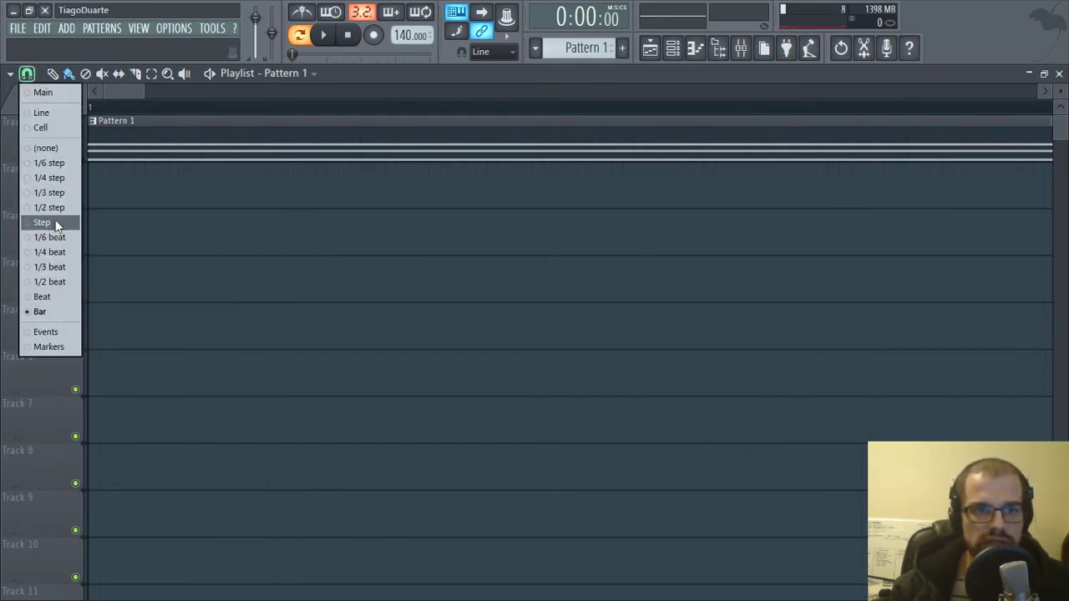
left_click(56, 224)
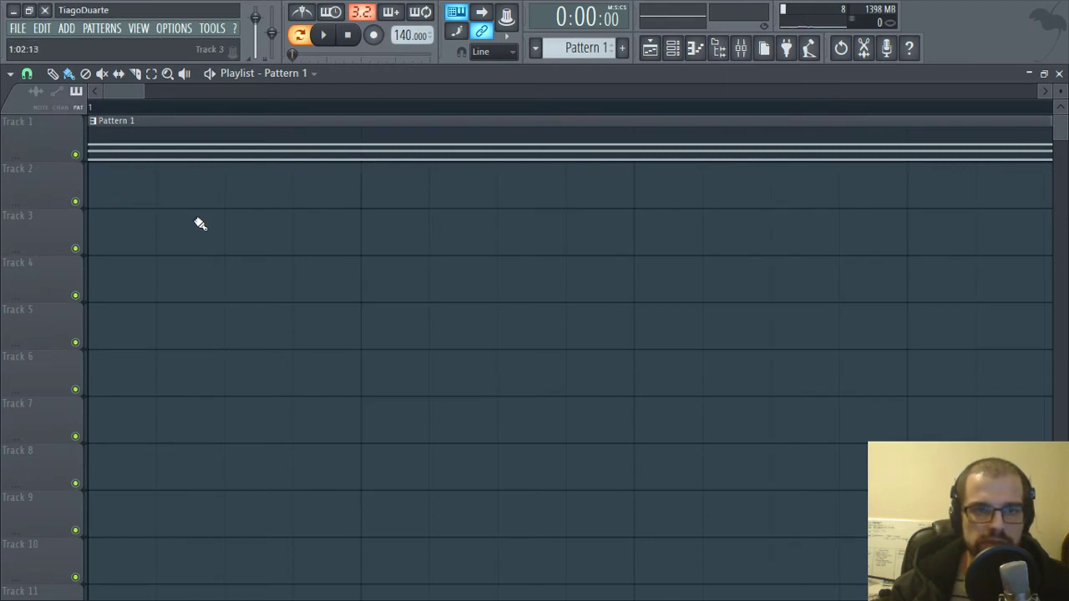
mouse_move(125, 141)
left_mouse_down()
mouse_move(203, 151)
mouse_move(186, 157)
mouse_move(488, 171)
mouse_move(179, 158)
mouse_move(358, 148)
mouse_move(122, 142)
mouse_move(370, 148)
mouse_move(125, 139)
left_mouse_up()
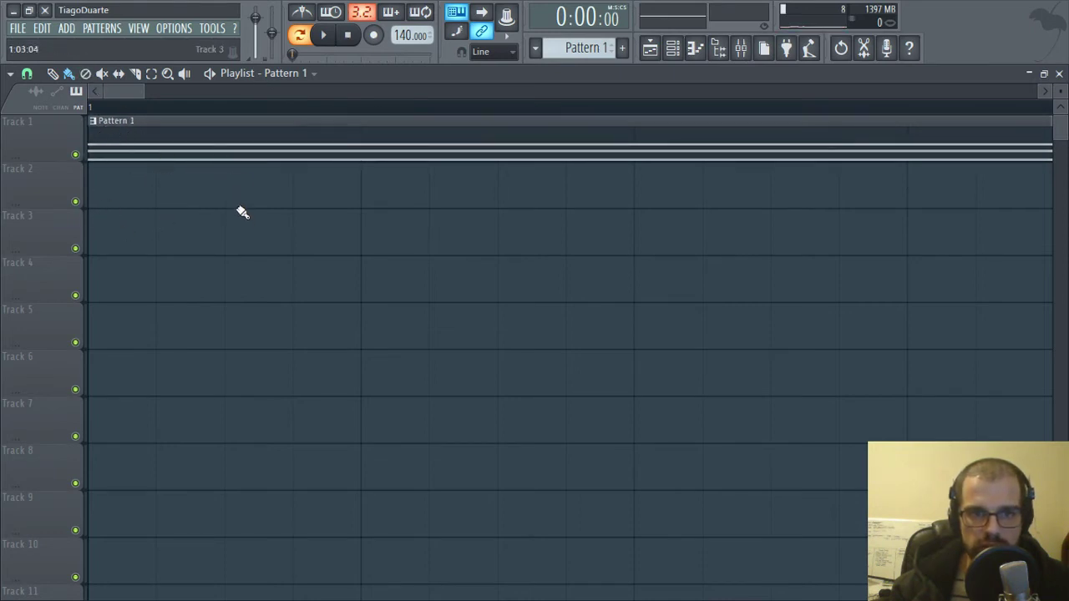
left_click(27, 74)
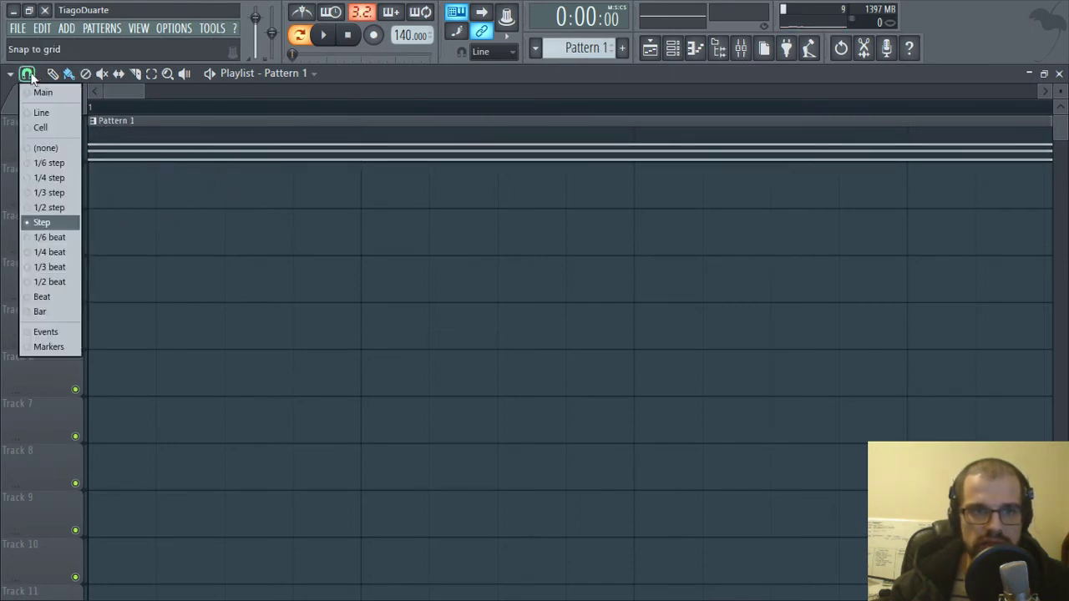
left_click(35, 224)
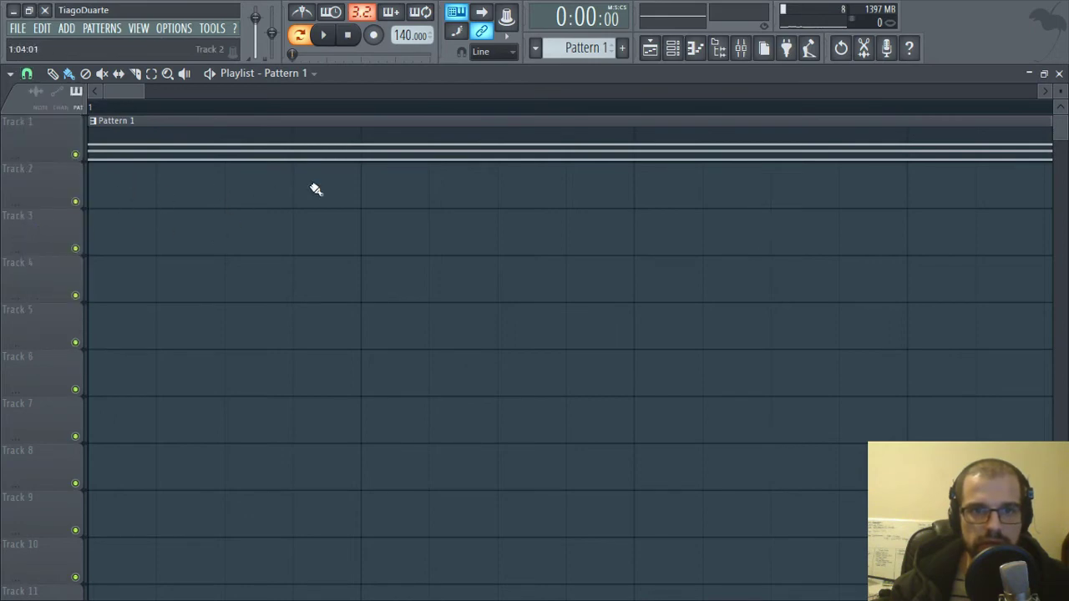
mouse_move(162, 142)
left_mouse_down()
mouse_move(399, 152)
mouse_move(158, 141)
left_mouse_up()
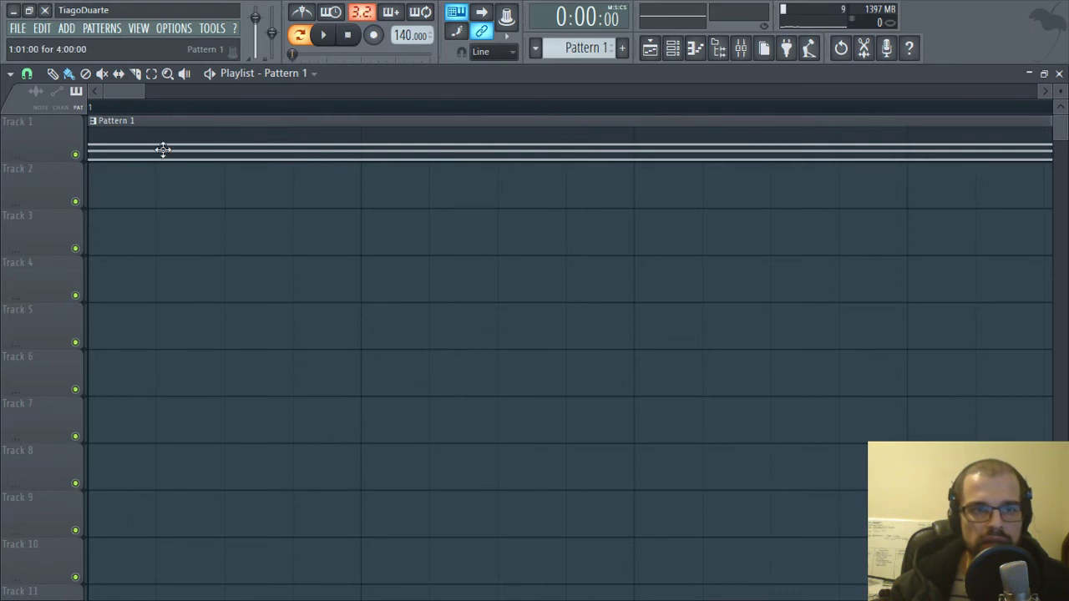
mouse_move(110, 144)
left_mouse_down()
mouse_move(179, 145)
mouse_move(126, 137)
left_mouse_up()
- Set the Playlist snap to (none) and move the Pattern 1 clip freely back to the start of bar 1
left_click(27, 74)
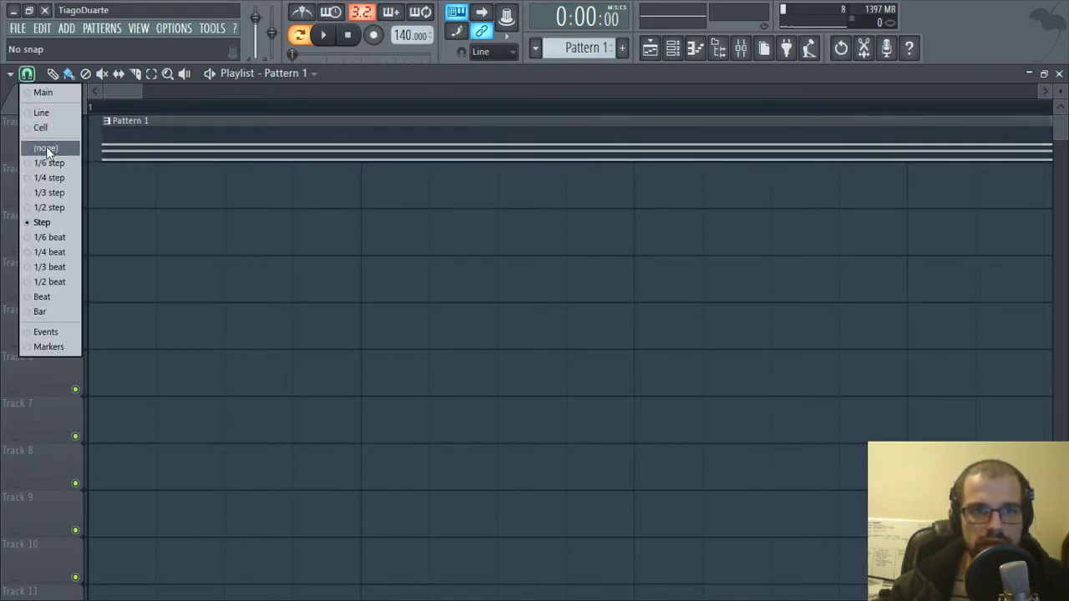
left_click(46, 148)
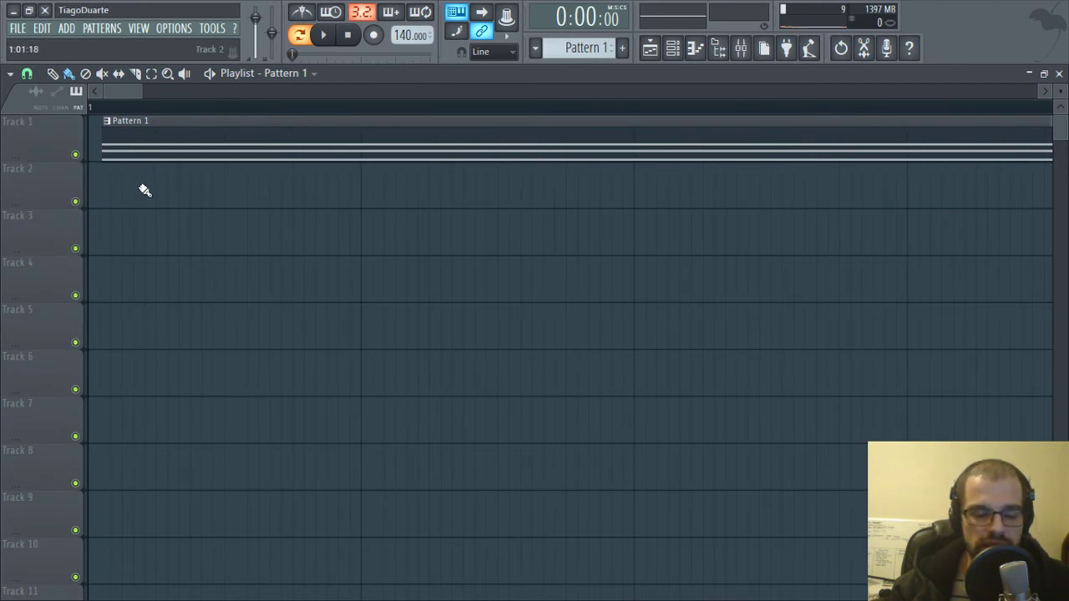
mouse_move(143, 158)
left_mouse_down()
mouse_move(423, 165)
mouse_move(127, 146)
left_mouse_up()
- Try the 1/4 step and 1/6 step Playlist snaps, and shift the Pattern 1 clip by a small amount at 1/6 step
left_click(26, 74)
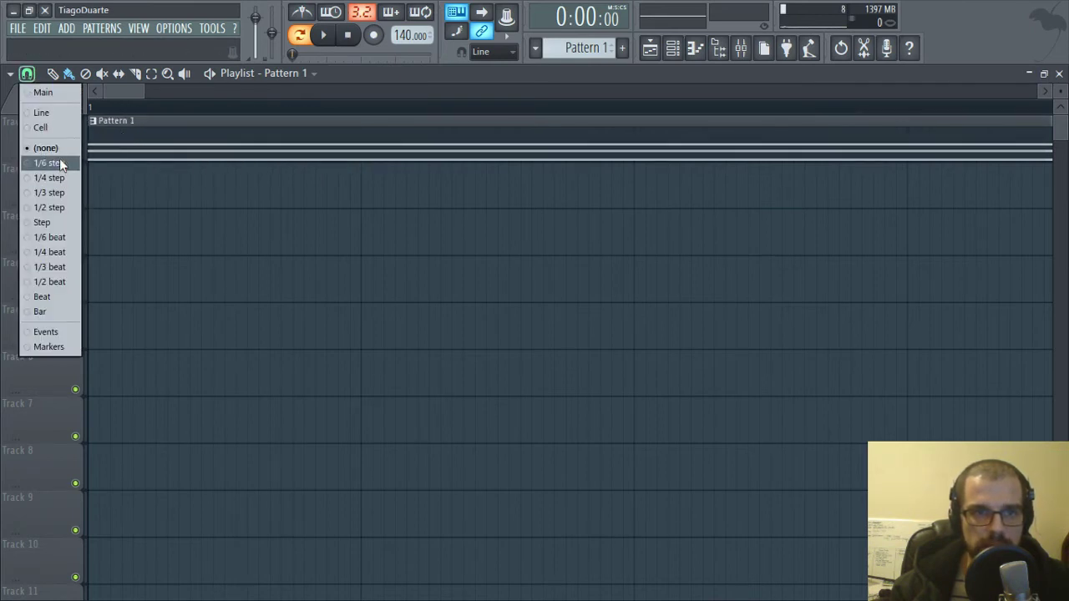
left_click(71, 178)
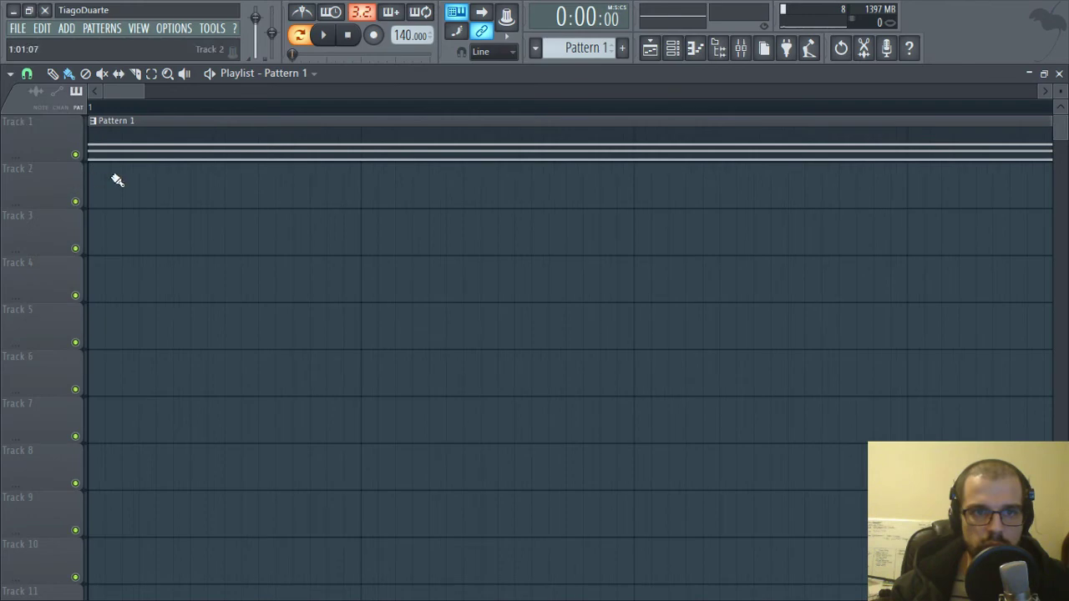
left_click(27, 74)
left_click(54, 164)
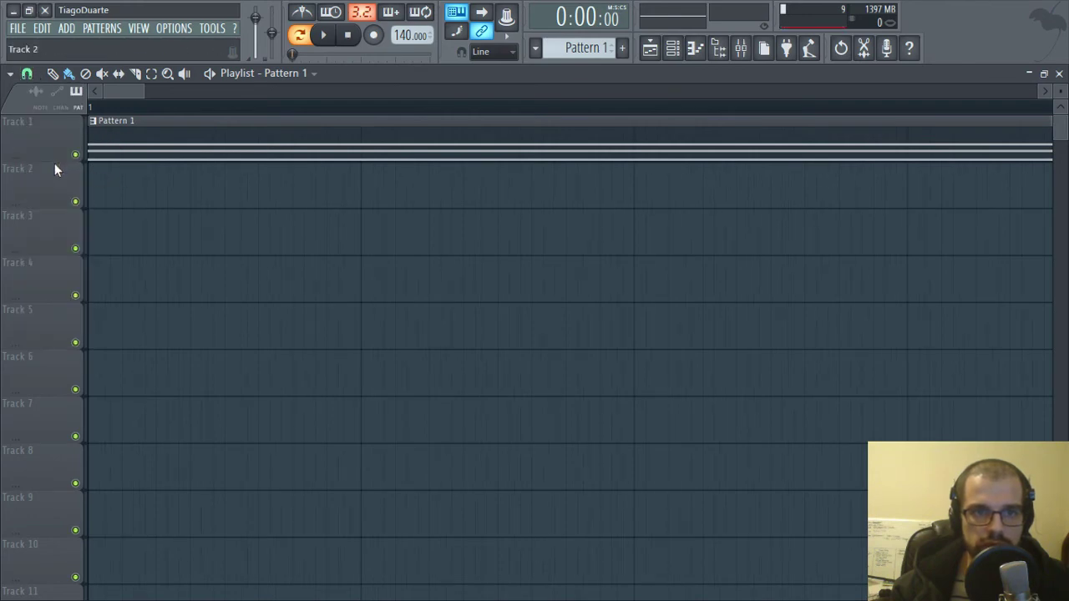
mouse_move(117, 144)
left_mouse_down()
mouse_move(265, 150)
mouse_move(89, 153)
mouse_move(406, 150)
mouse_move(145, 148)
mouse_move(131, 153)
mouse_move(165, 164)
mouse_move(98, 162)
mouse_move(125, 159)
mouse_move(114, 160)
left_mouse_up()
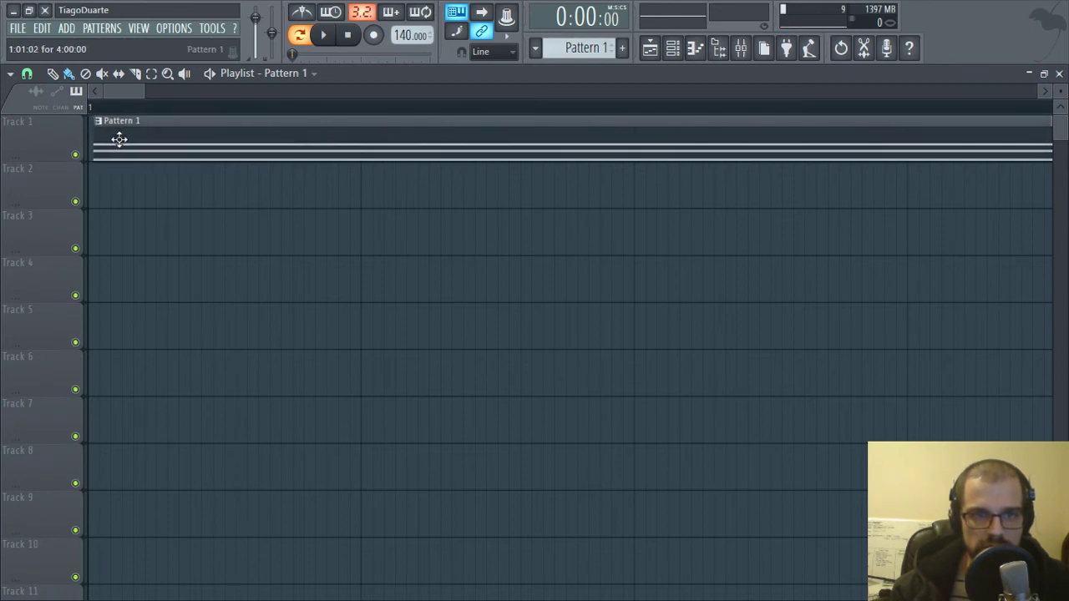
- Turn Playlist snapping off with (none) and reposition the Pattern 1 clip freely around the start of bar 1
left_click(27, 73)
left_click(46, 149)
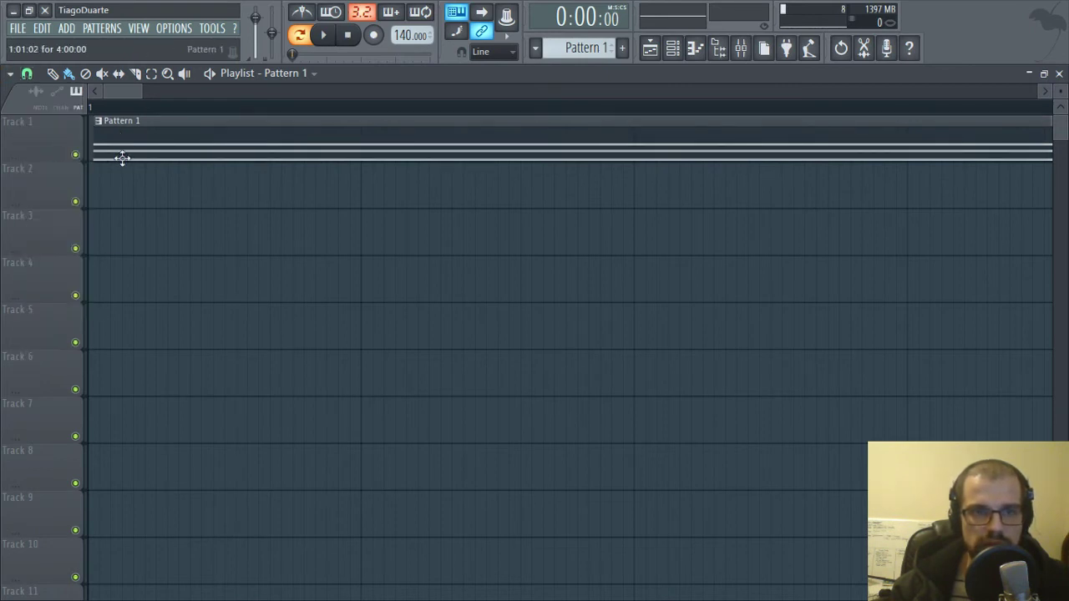
left_click_drag(143, 149, 89, 151)
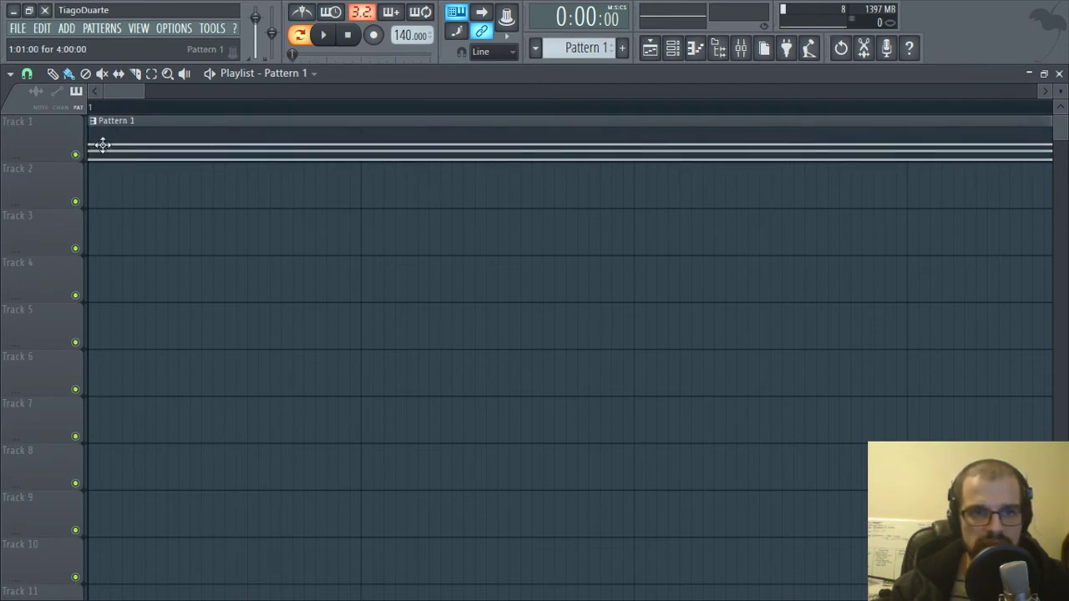
left_click_drag(102, 144, 116, 146)
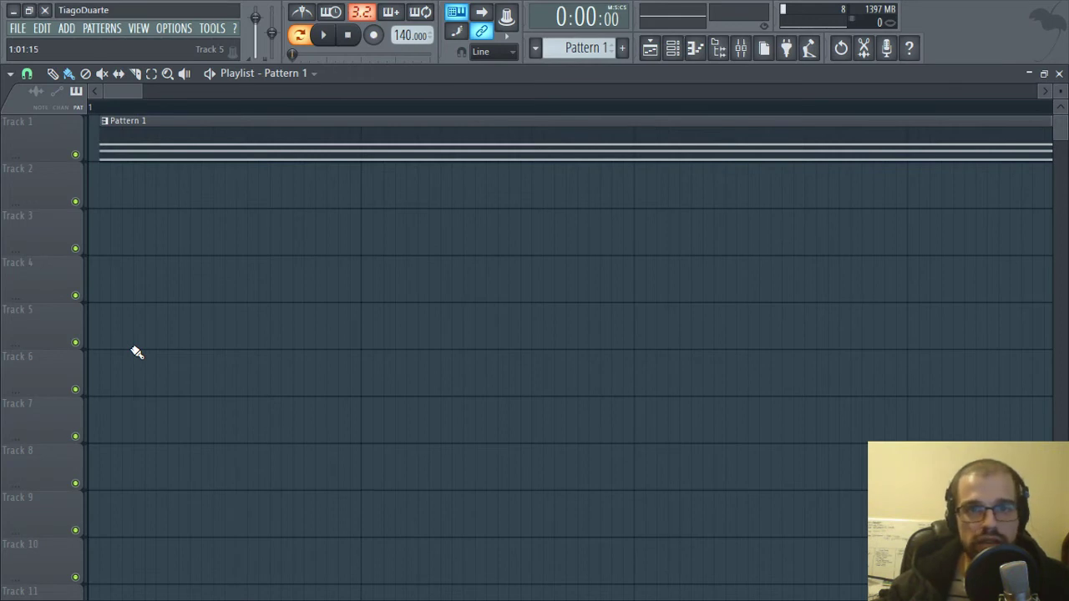
- Set the Playlist snap to Step and move the Pattern 1 clip back to the start of bar 1
left_click(27, 74)
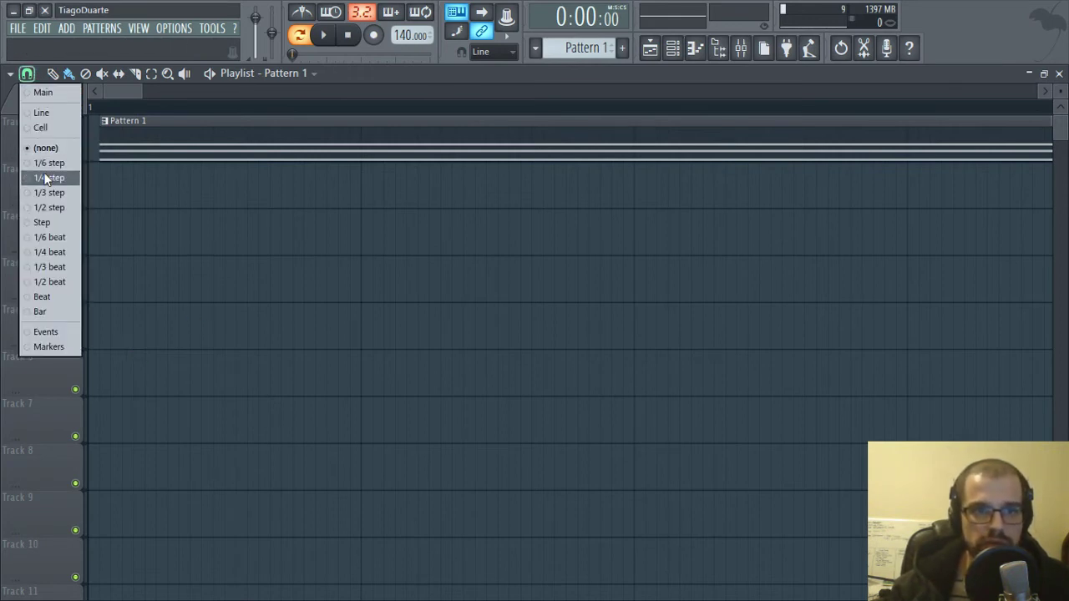
left_click(42, 222)
mouse_move(105, 148)
left_mouse_down()
mouse_move(94, 148)
mouse_move(183, 148)
mouse_move(88, 137)
mouse_move(377, 151)
mouse_move(103, 154)
left_mouse_up()
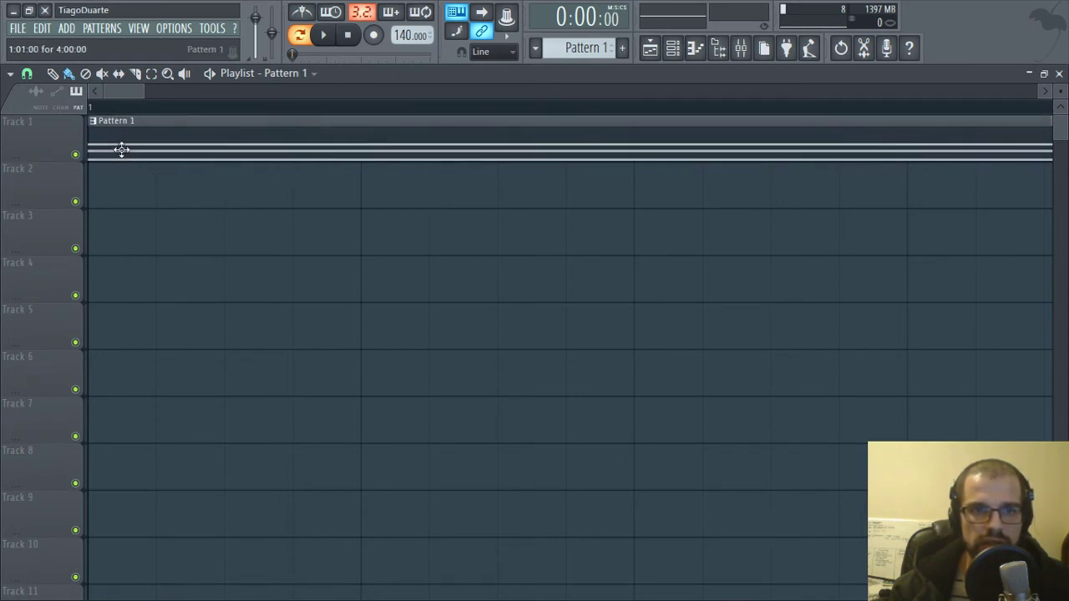
mouse_move(122, 150)
left_mouse_down()
mouse_move(198, 153)
mouse_move(110, 151)
left_mouse_up()
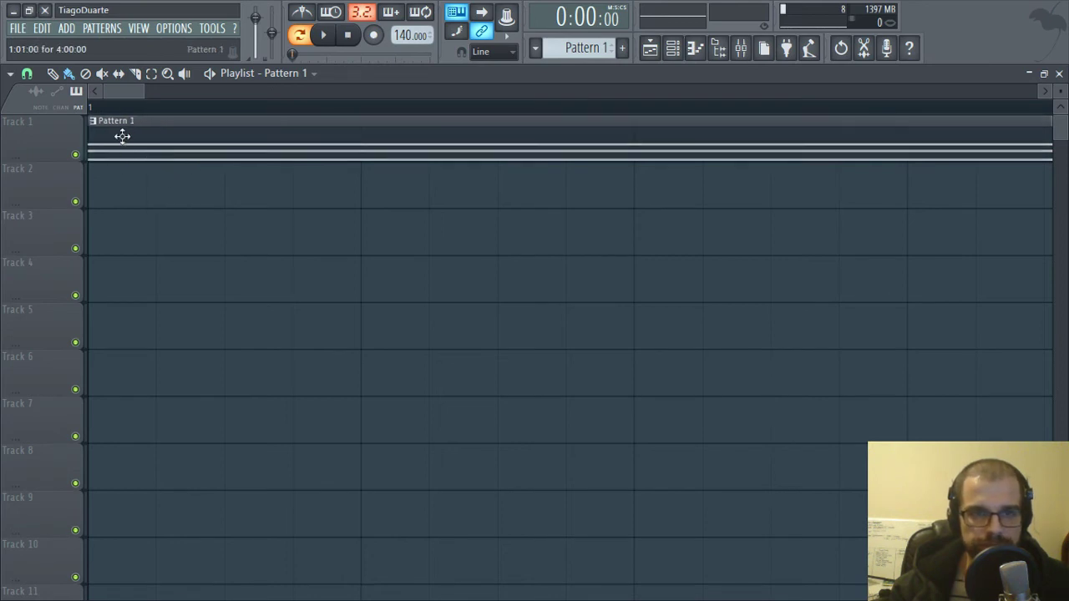
- In Pattern 1's Piano roll, add a B5 note just before bar 2 and shift it closer to the bar line
double_click(193, 138)
scroll(147, 381, "up", 4)
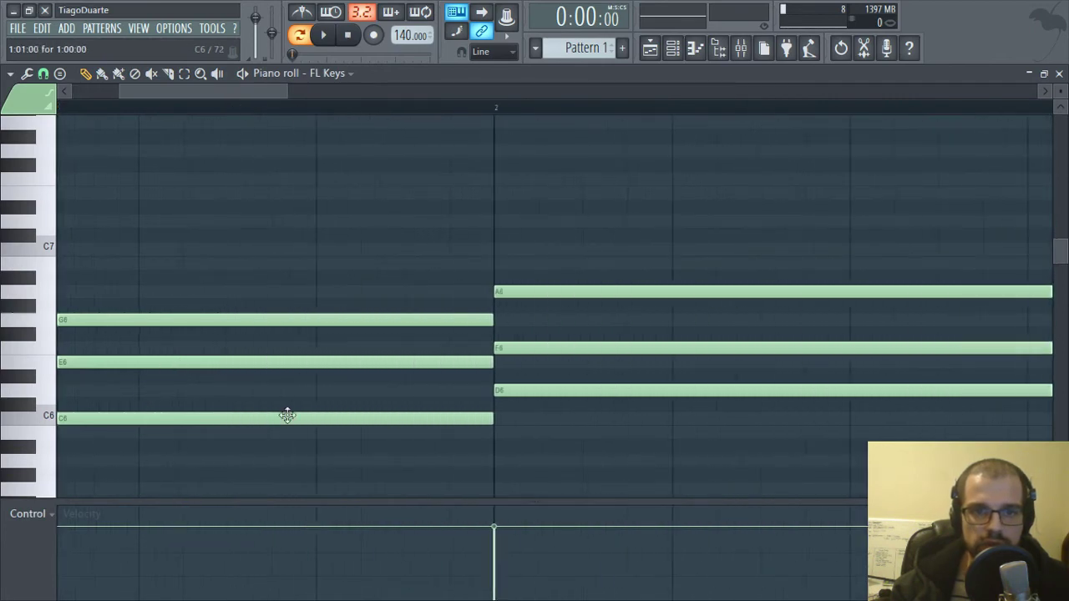
scroll(286, 416, "down", 3)
scroll(250, 292, "down", 1, "ctrl")
left_click(386, 290)
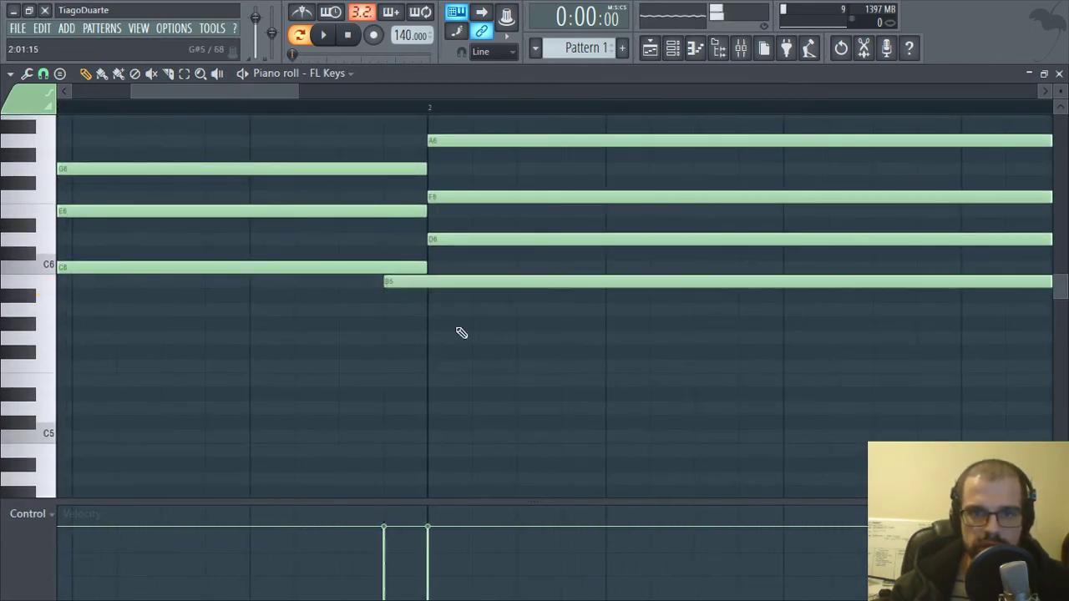
mouse_move(453, 296)
left_mouse_down()
mouse_move(422, 306)
mouse_move(411, 276)
mouse_move(432, 283)
mouse_move(418, 282)
left_mouse_up()
right_click(474, 310)
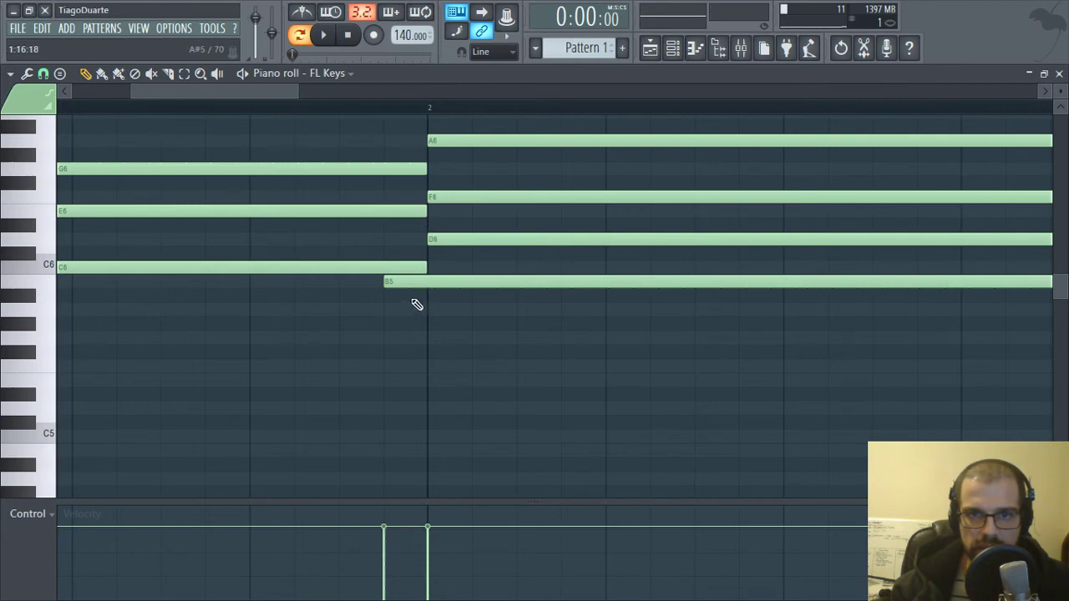
left_click_drag(408, 283, 431, 285)
- Set the Piano roll snap to 1/6 step and nudge the B5 note near bar 2
left_click(43, 74)
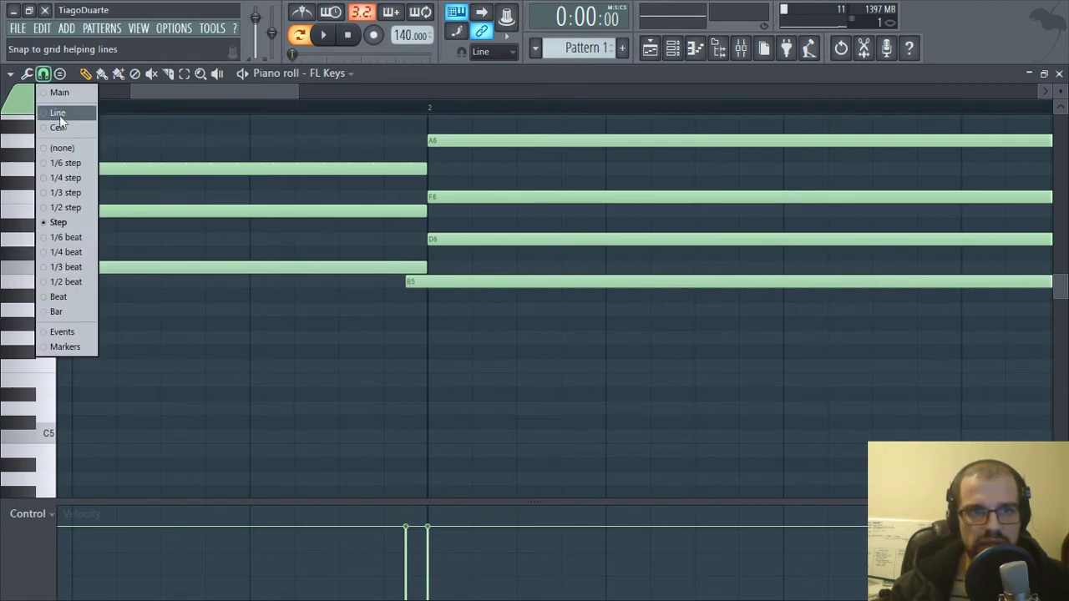
left_click(65, 161)
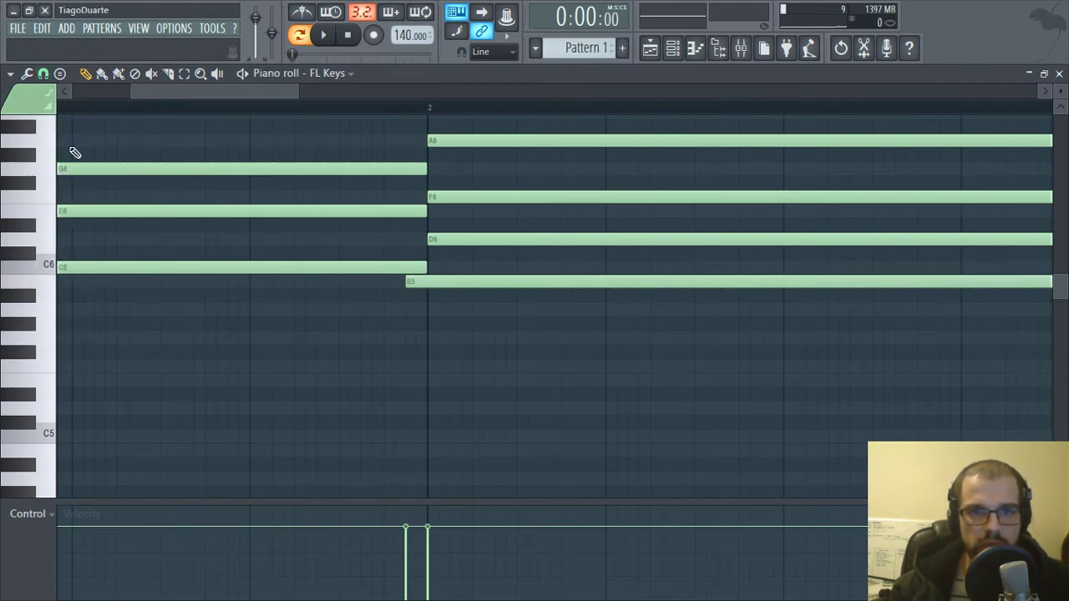
left_click_drag(426, 283, 426, 286)
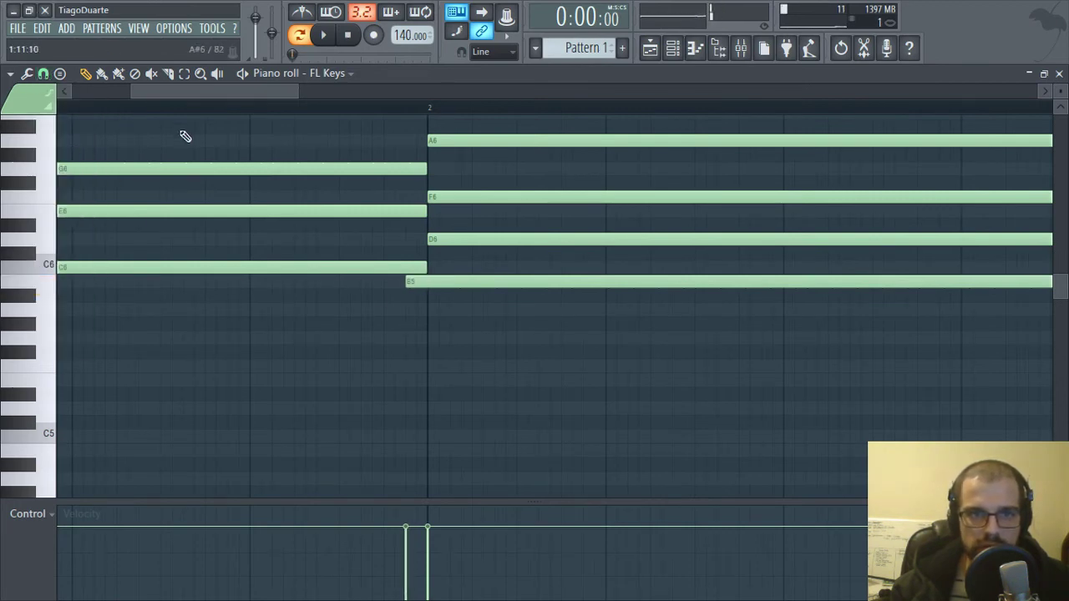
- Set the Piano roll snap back to Step and delete the added B5 note
left_click(43, 74)
left_click(66, 222)
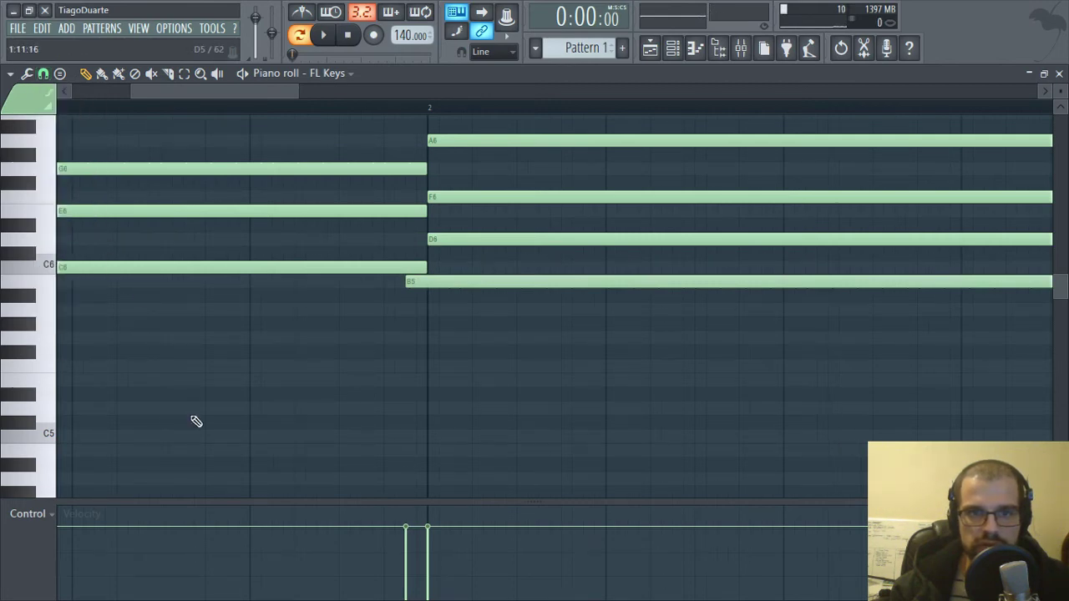
right_click(505, 285)
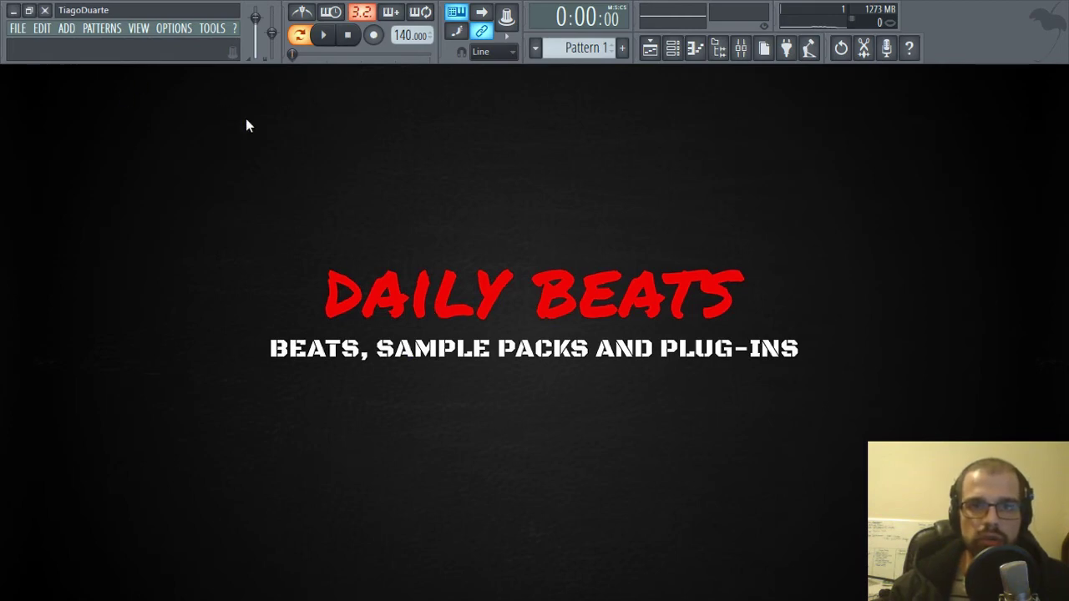
- Set the file Autosave option to "Frequently (every 5min & before risky operations)", show the Channel rack and close the settings
left_click(187, 34)
left_click(186, 103)
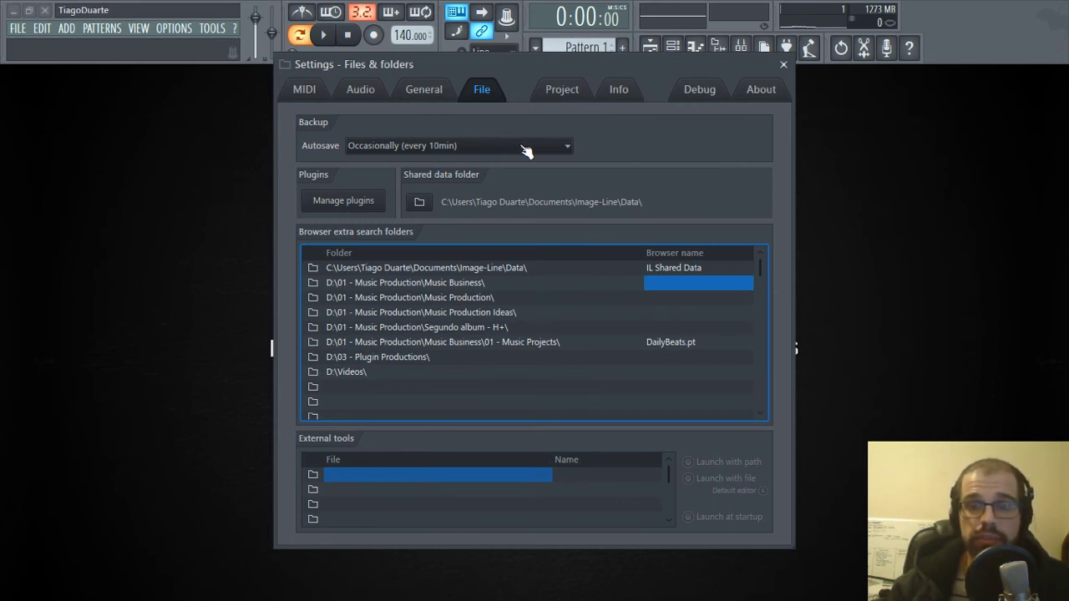
left_click(524, 147)
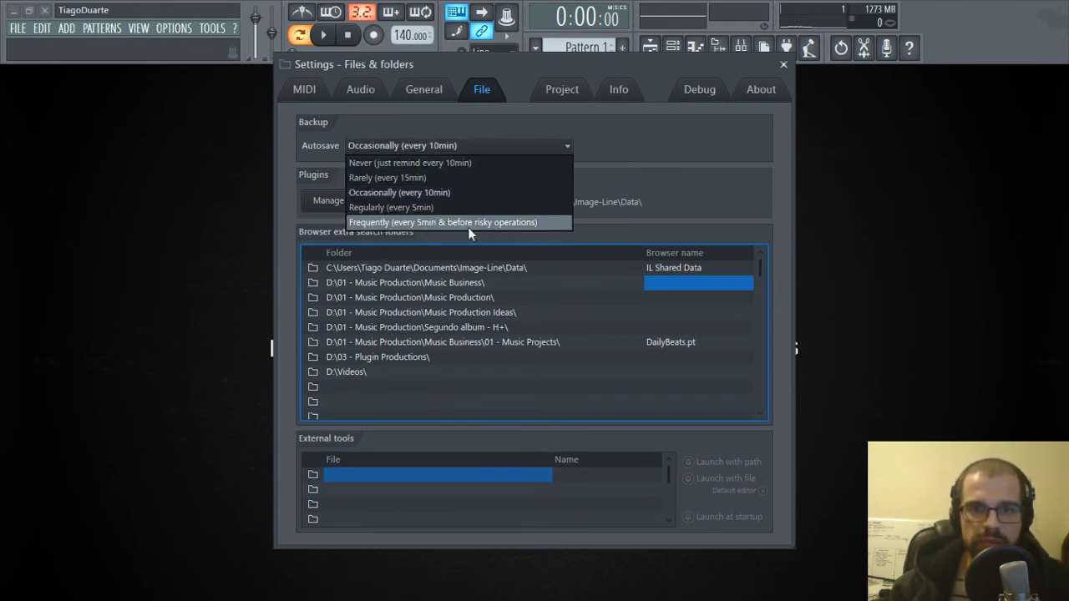
left_click(522, 223)
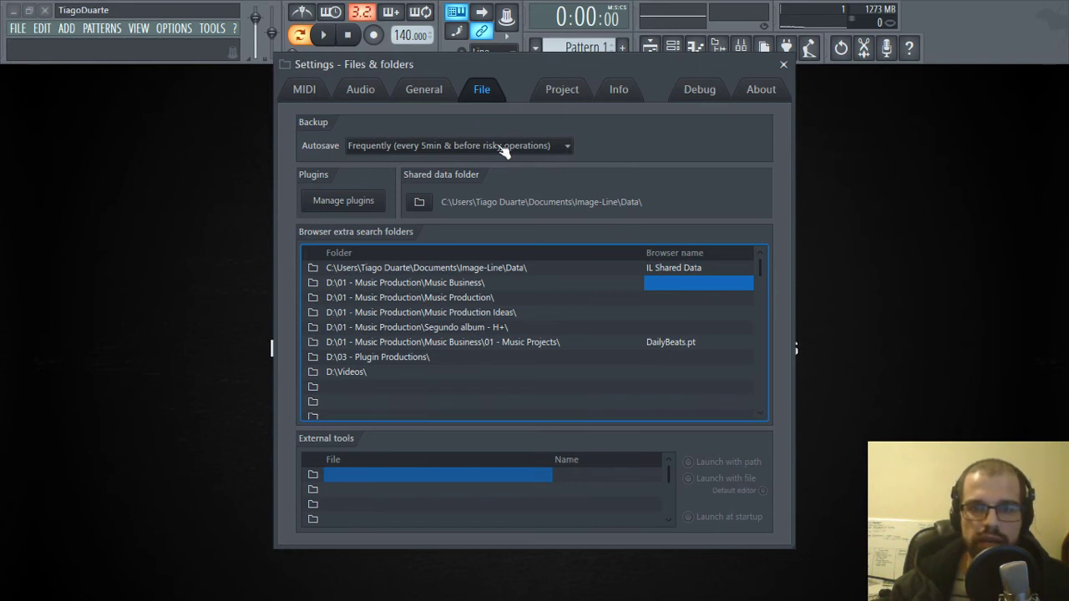
left_click_drag(459, 60, 447, 81)
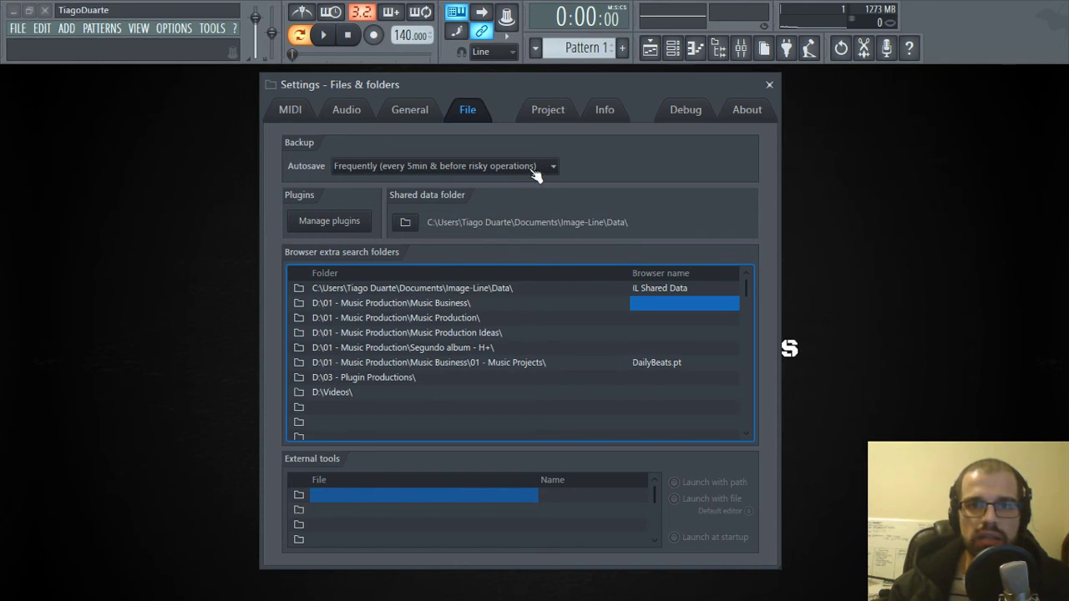
left_click(674, 48)
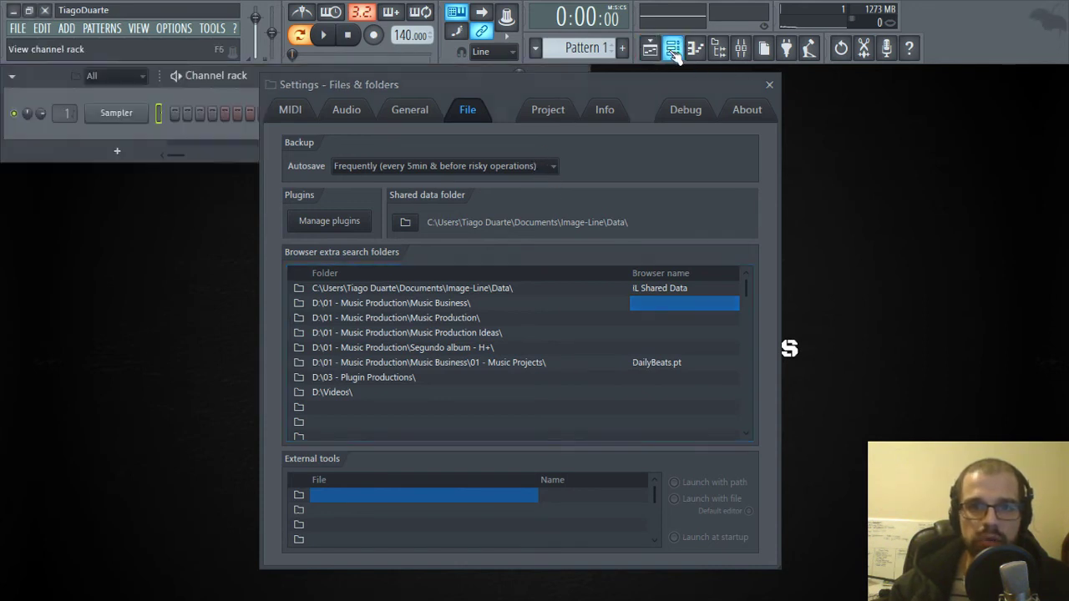
left_click(770, 85)
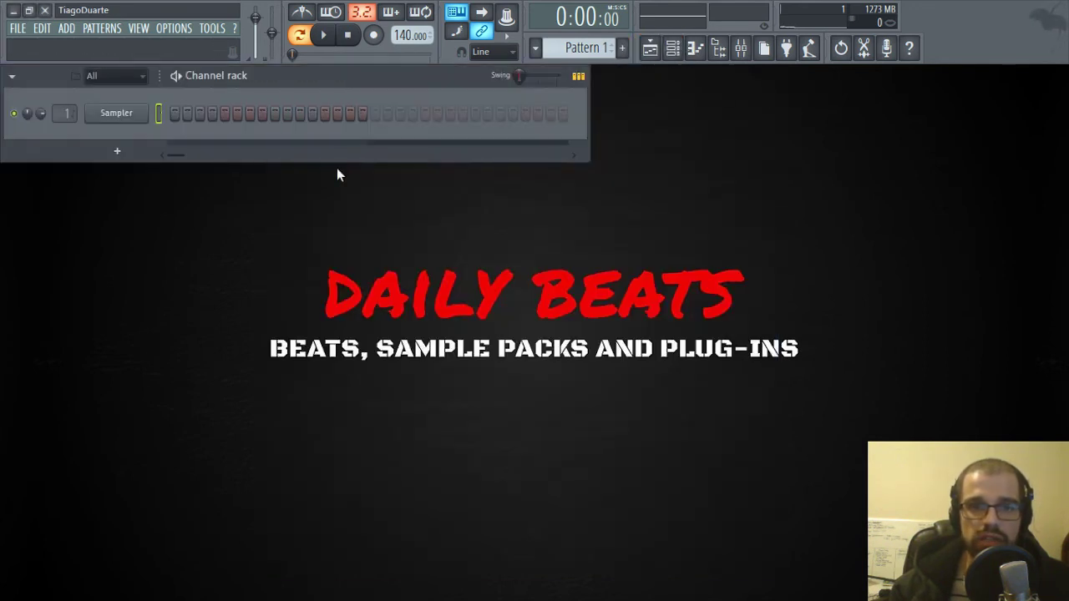
- Turn the Sampler channel's first step on and back off in the Channel rack
left_click(176, 115)
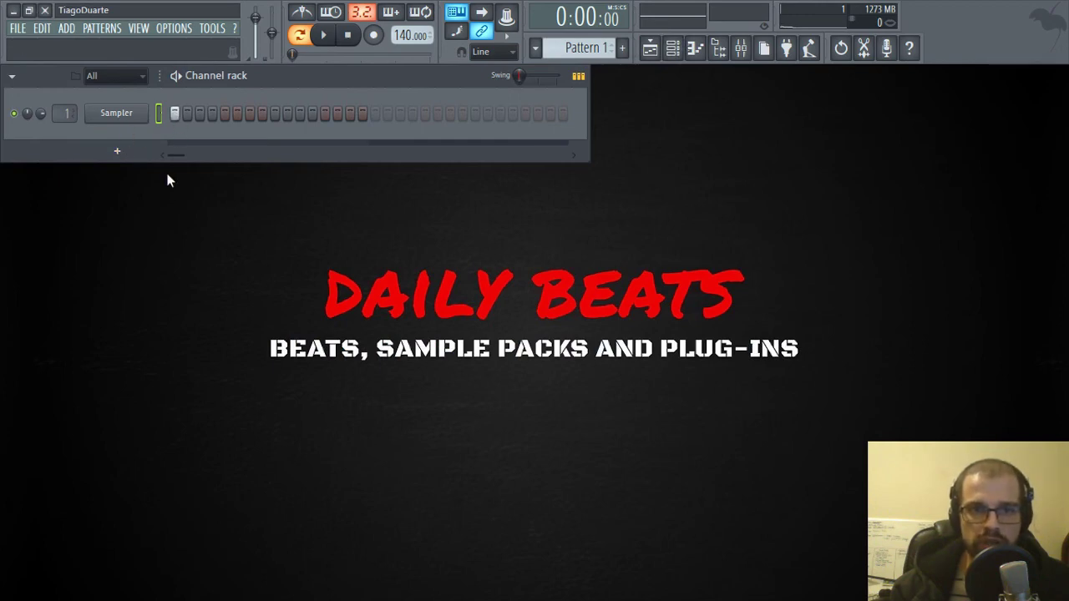
left_click(174, 114)
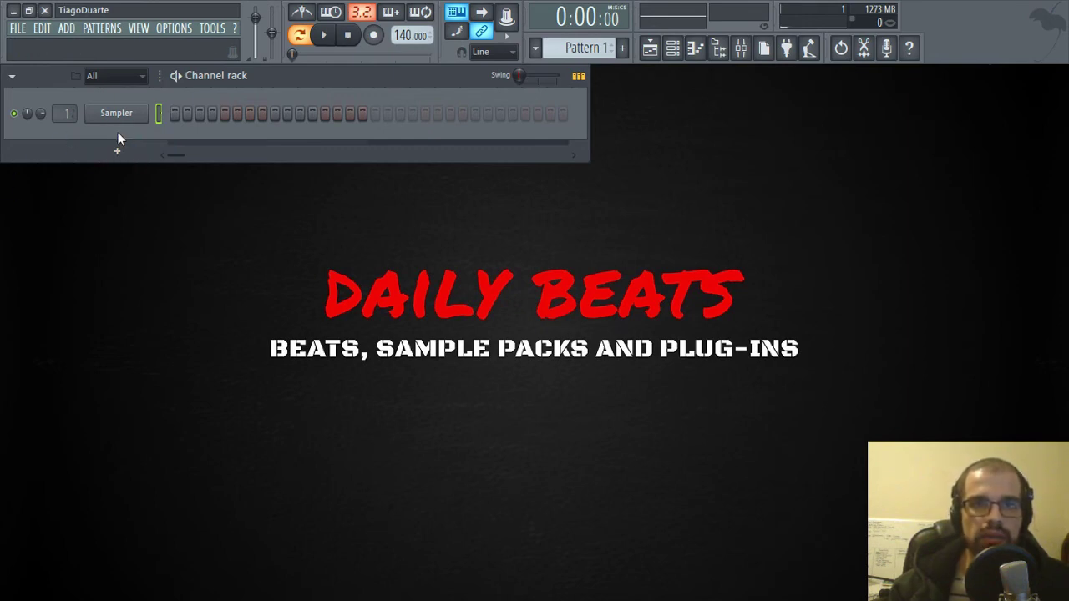
- Check the Autosave option in the file settings and close the settings
left_click(177, 28)
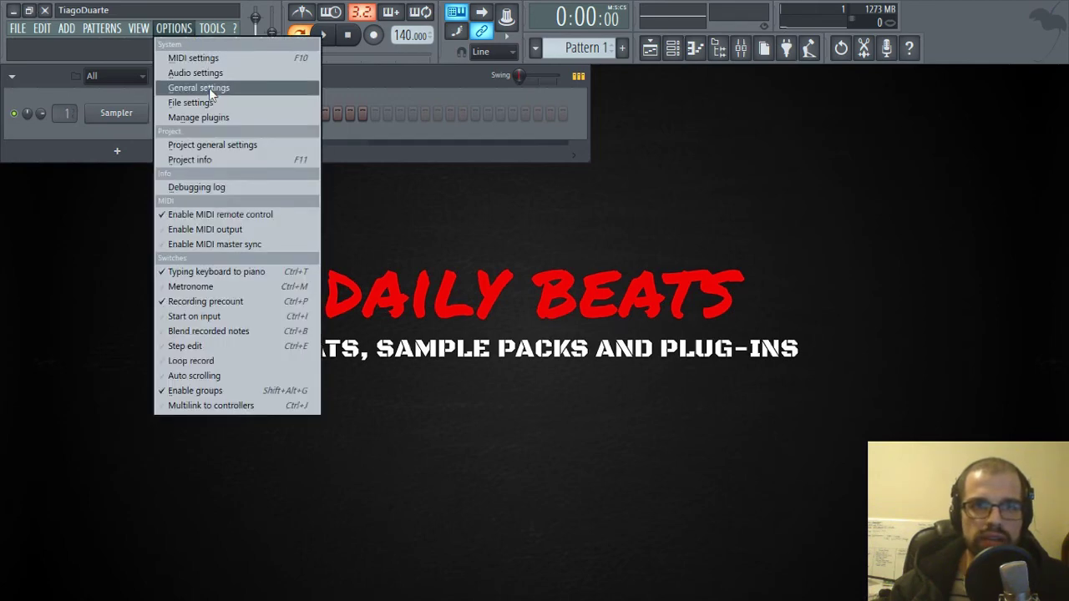
left_click(212, 101)
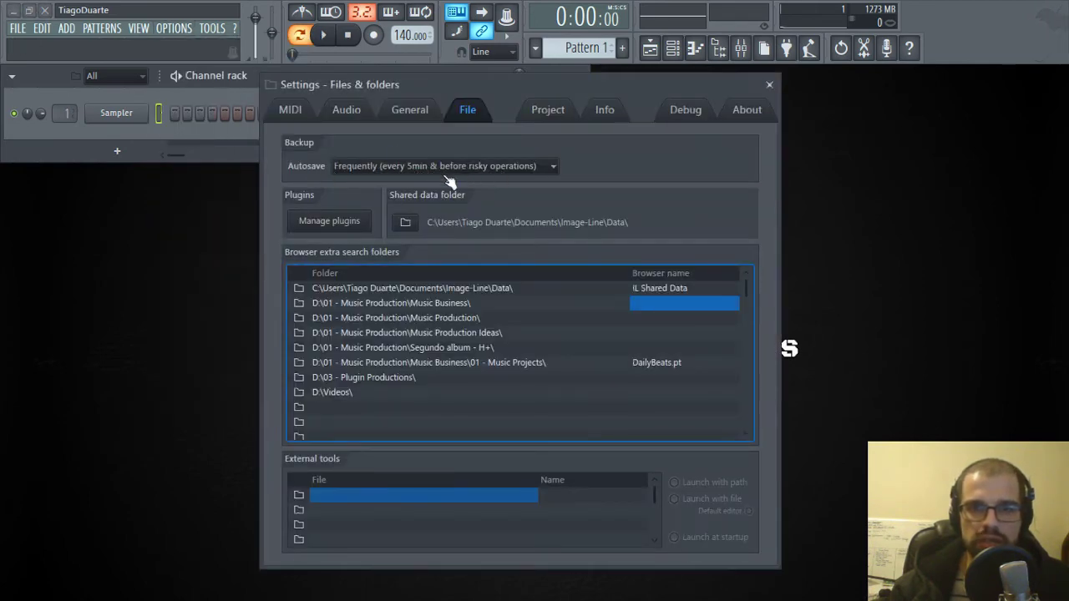
left_click(769, 84)
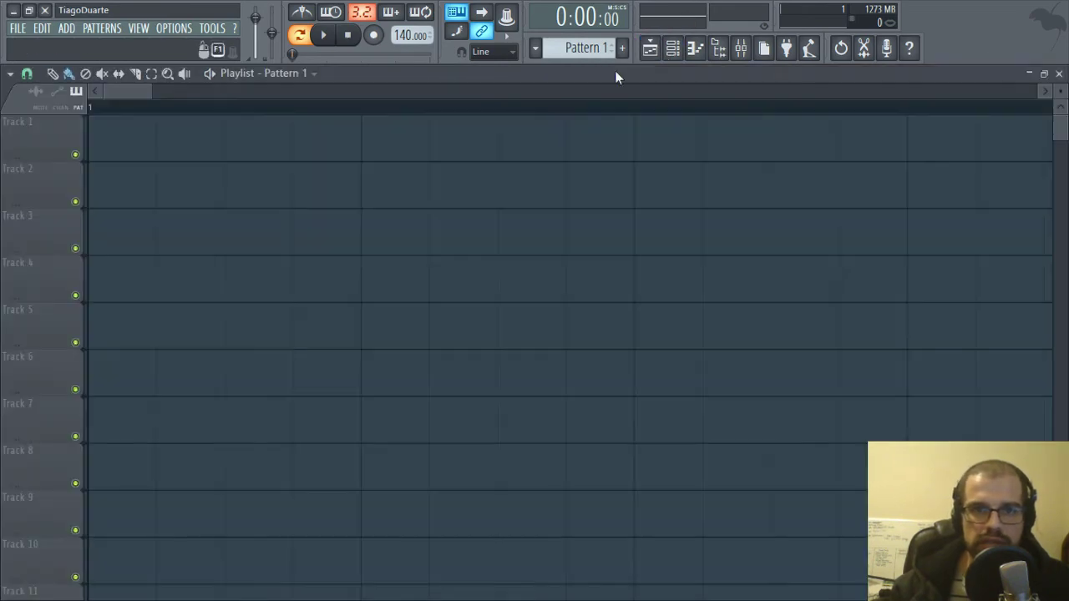
- Show the Playlist and paint four consecutive Pattern 1 clips on Track 1 from bar 1 through bar 4
left_click(650, 47)
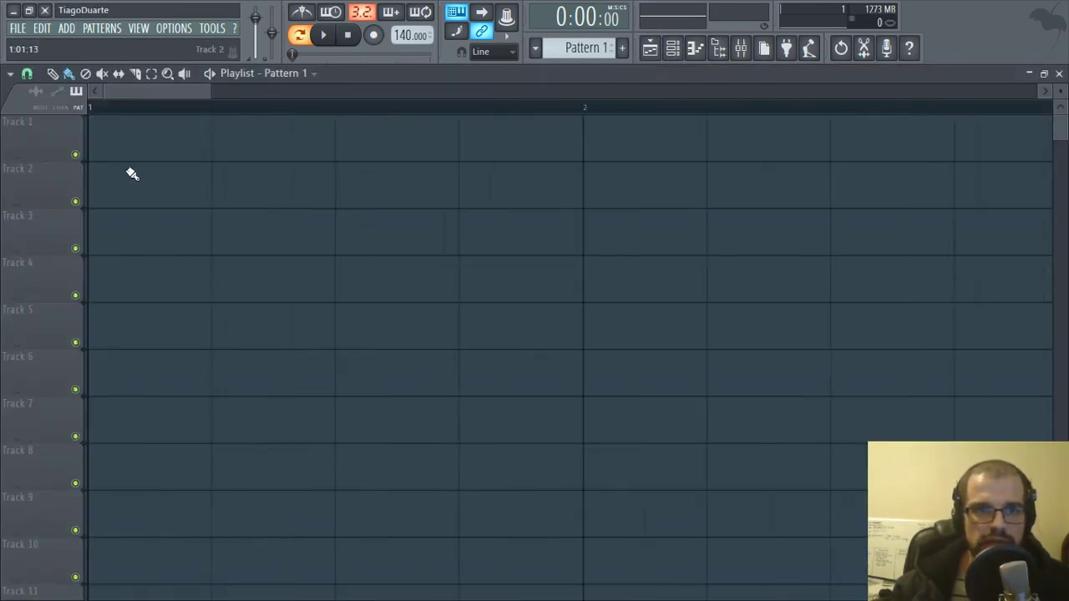
scroll(129, 170, "down", 2)
left_click_drag(95, 144, 911, 167)
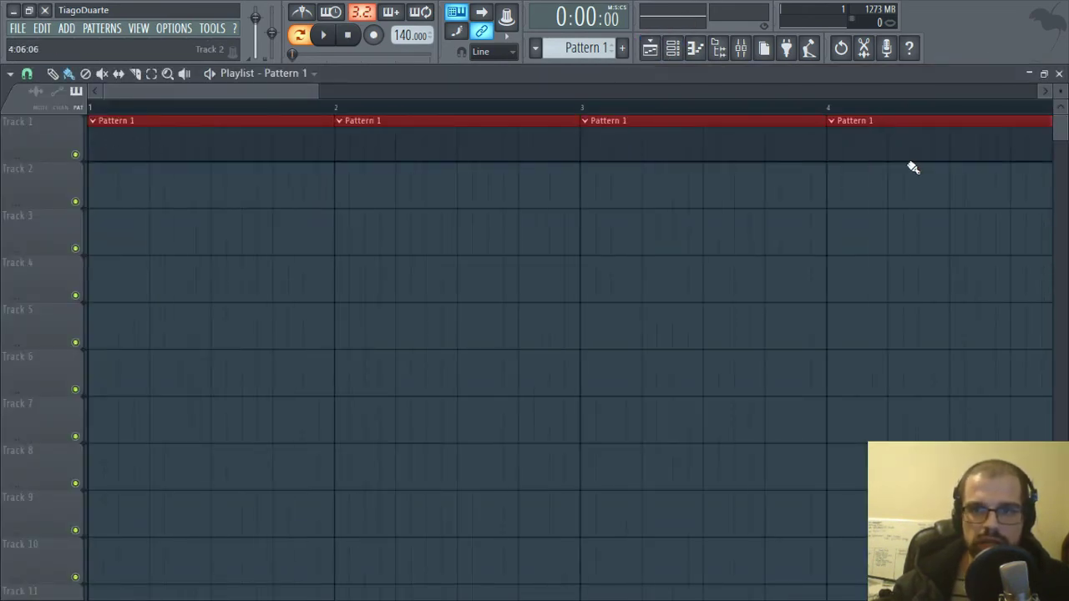
scroll(797, 312, "down", 1)
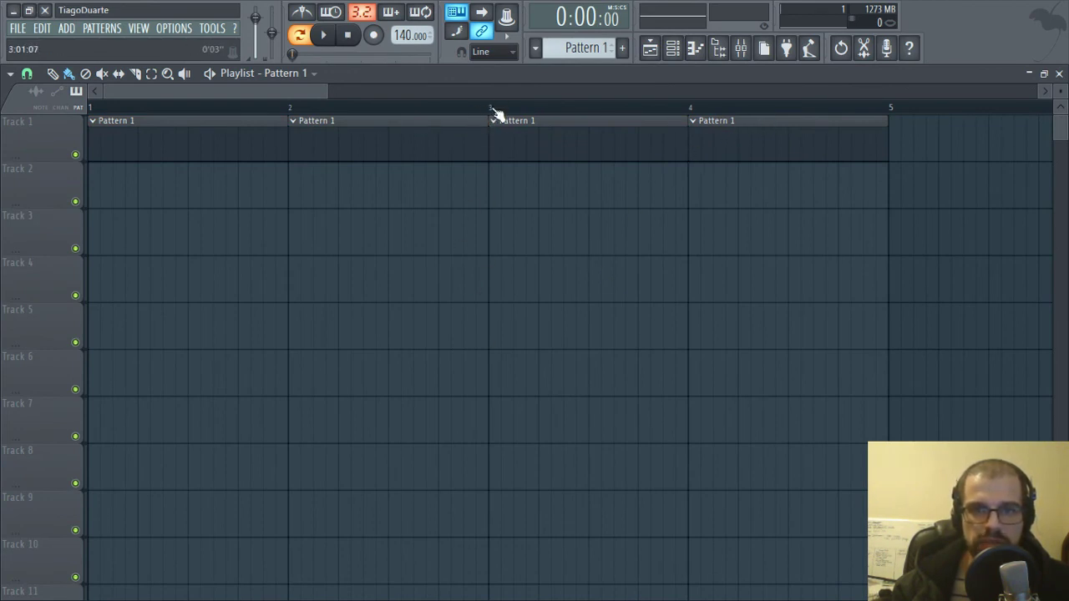
- Make Playlist time selections over bars 1–2 and bars 3–4, moving the selection back and forth between these two ranges
left_click_drag(493, 111, 79, 131)
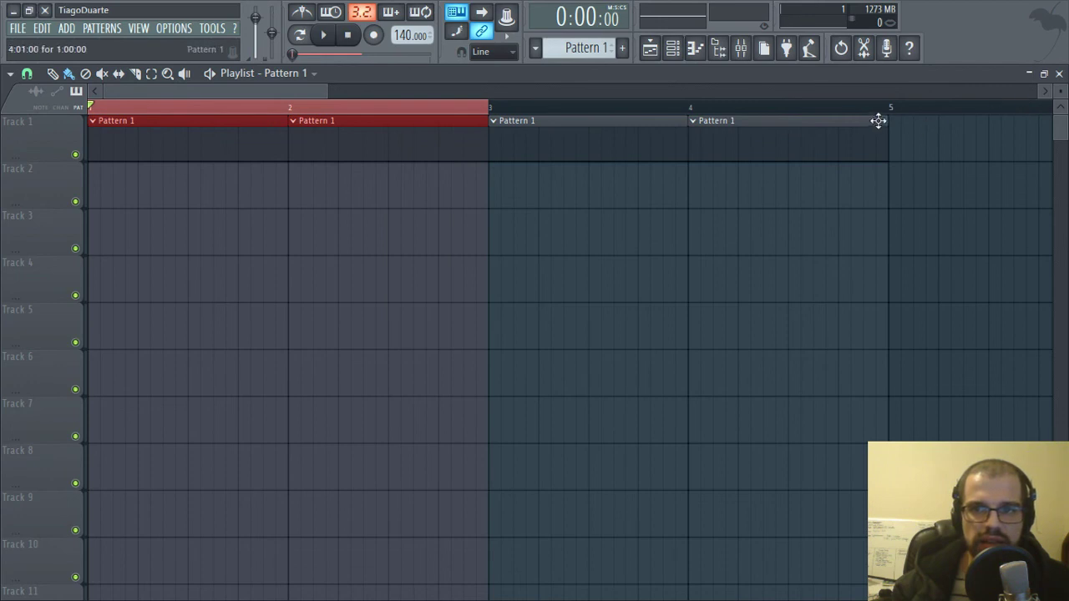
left_click_drag(891, 108, 506, 139)
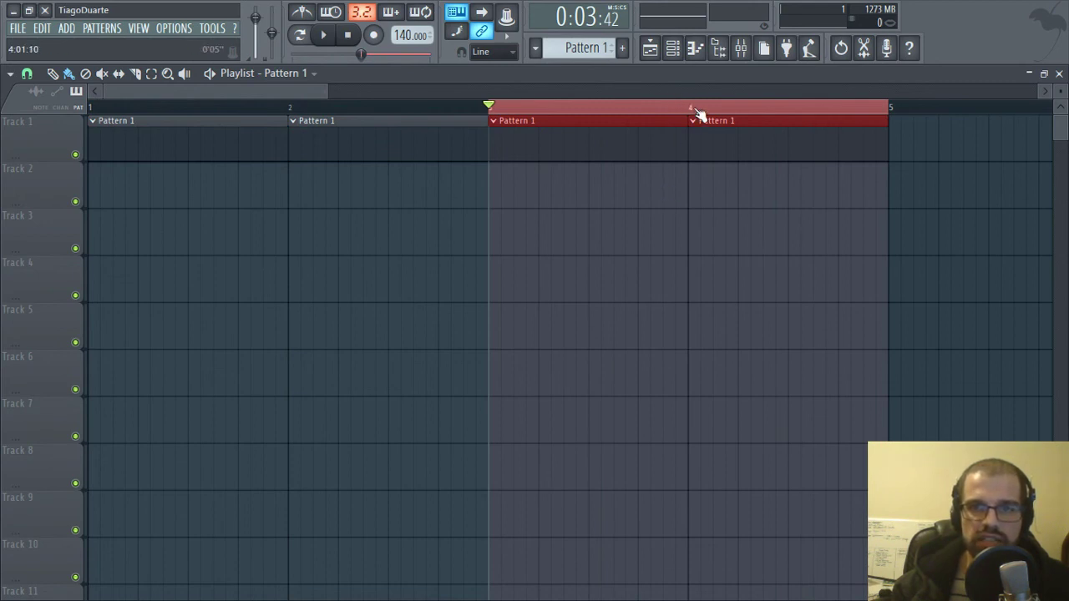
left_click_drag(696, 113, 279, 105)
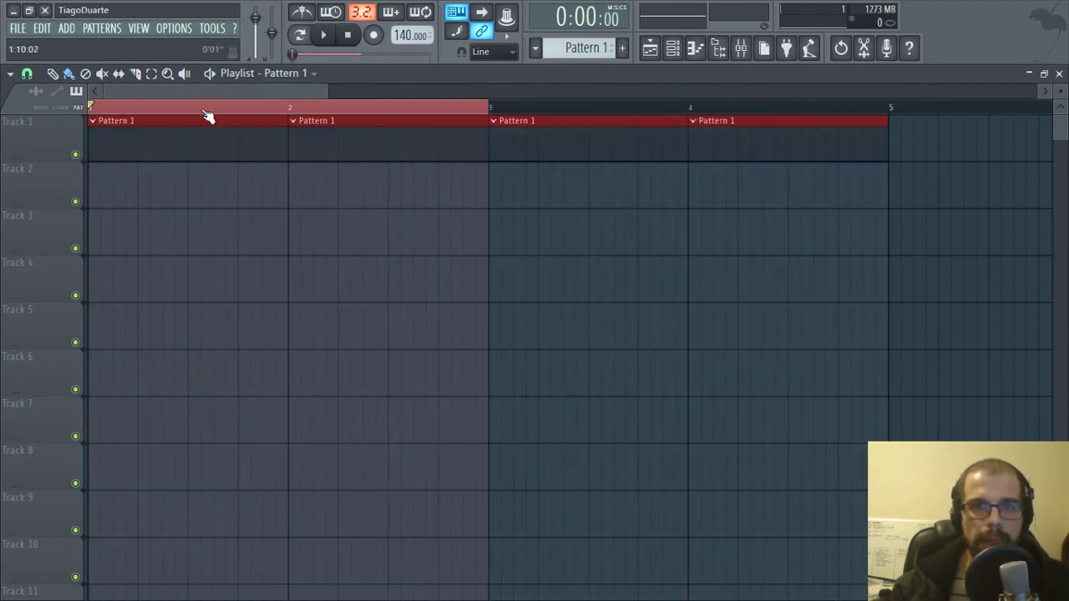
left_click_drag(209, 112, 575, 109)
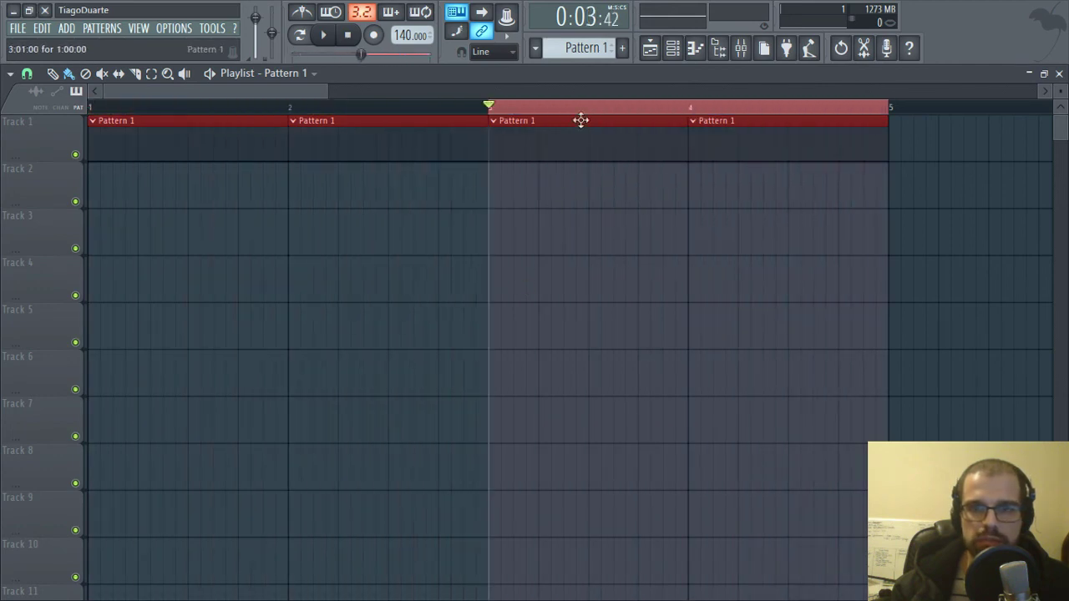
- Copy the four Pattern 1 clips from Track 1 down to Tracks 2, 3 and 4
scroll(585, 175, "down", 2)
scroll(528, 221, "down", 4)
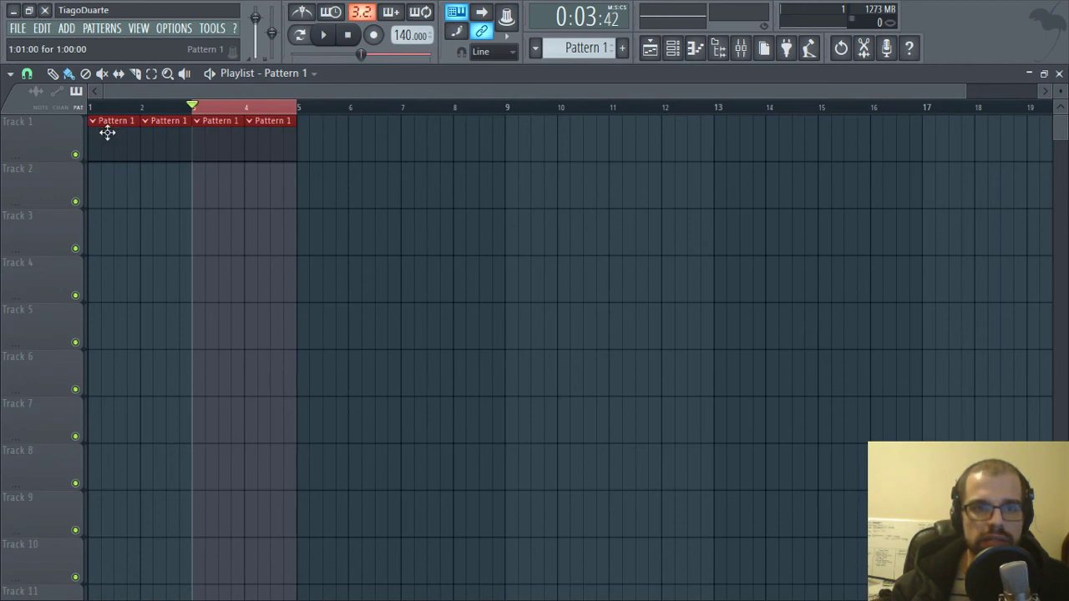
left_click_drag(107, 133, 90, 205)
left_click_drag(91, 205, 95, 310)
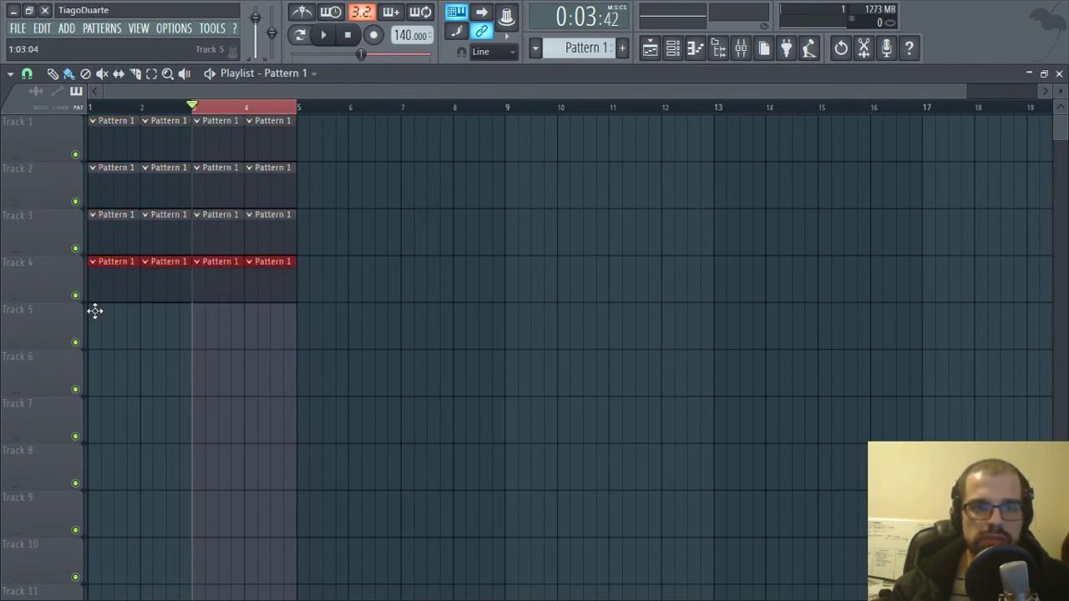
- Make a time selection over bars 1–4, set the Playlist snap to Events and deselect the clips
left_click(381, 364, "ctrl")
left_click(297, 111, "ctrl")
key("ctrl+a")
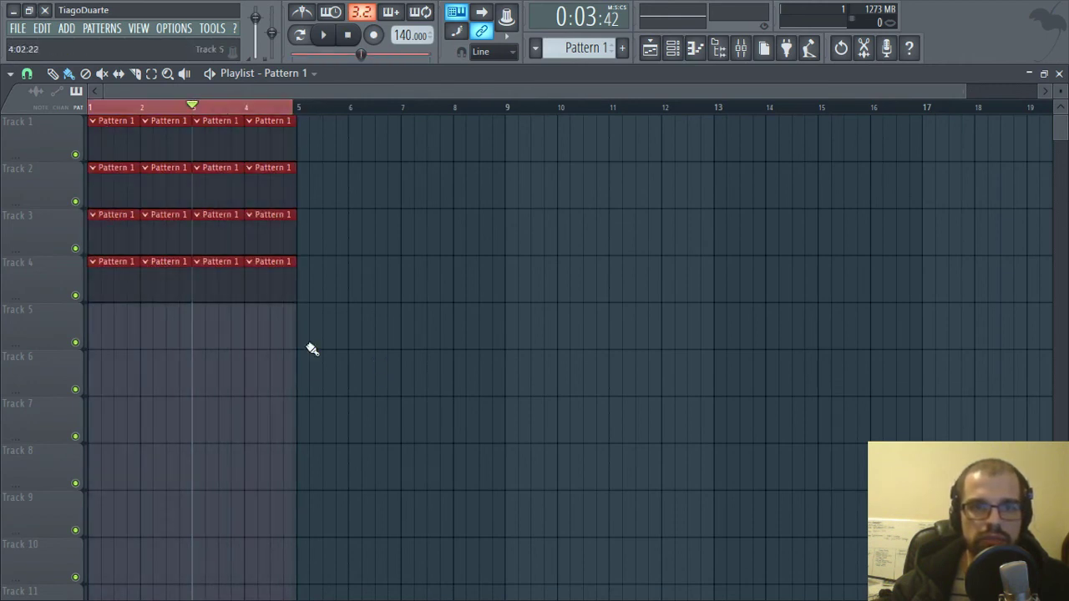
left_click(26, 74)
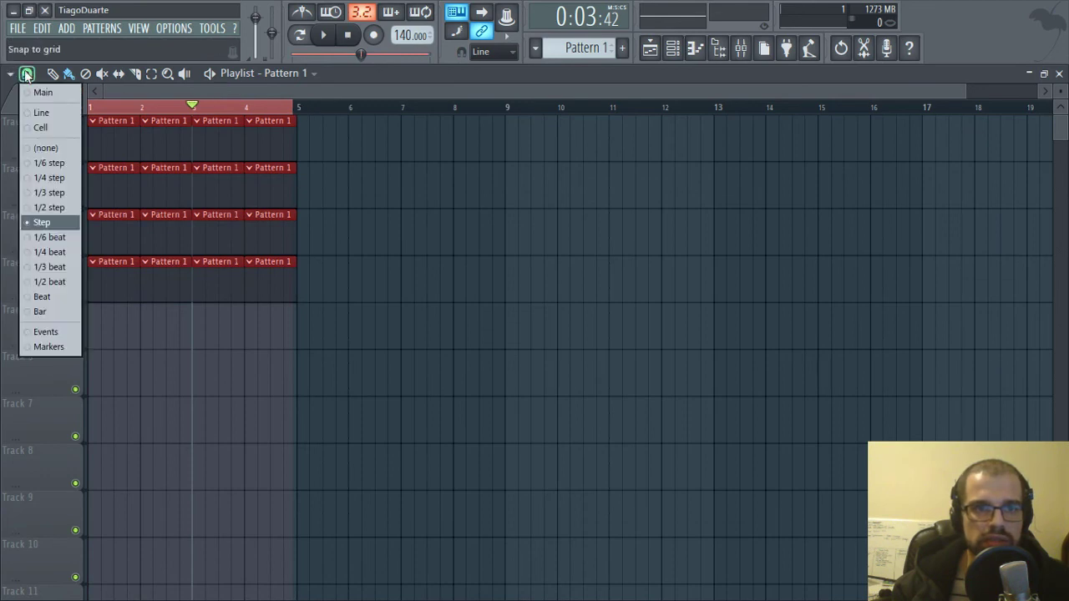
left_click(50, 331)
left_click(362, 546, "ctrl")
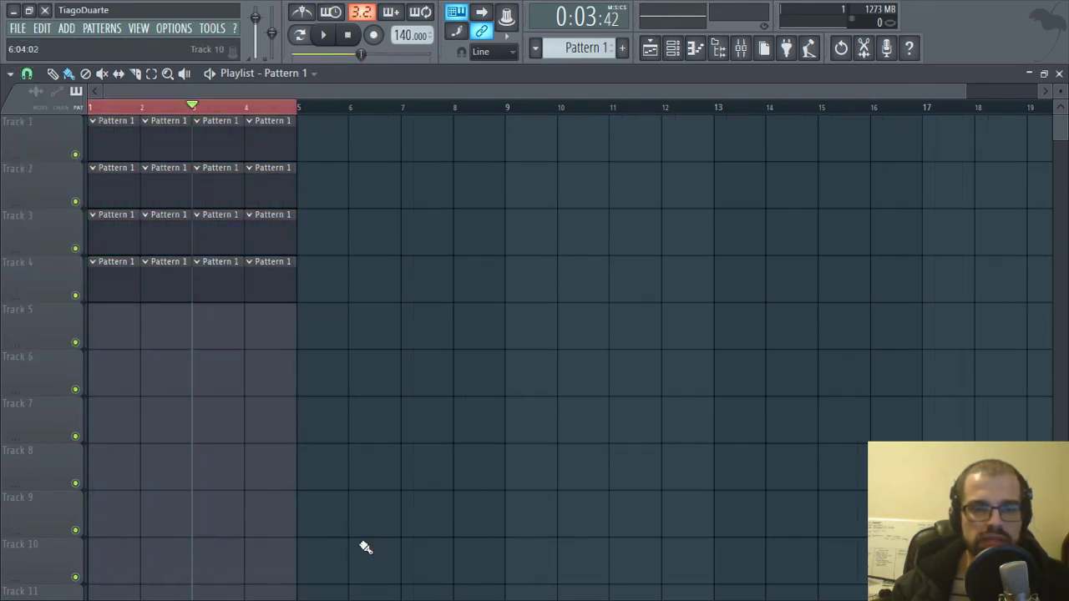
- Duplicate all the clips on Tracks 1–4 into bars 5–8 and delete the copies on Track 4
left_click_drag(386, 396, 57, 106)
left_click_drag(119, 135, 351, 144)
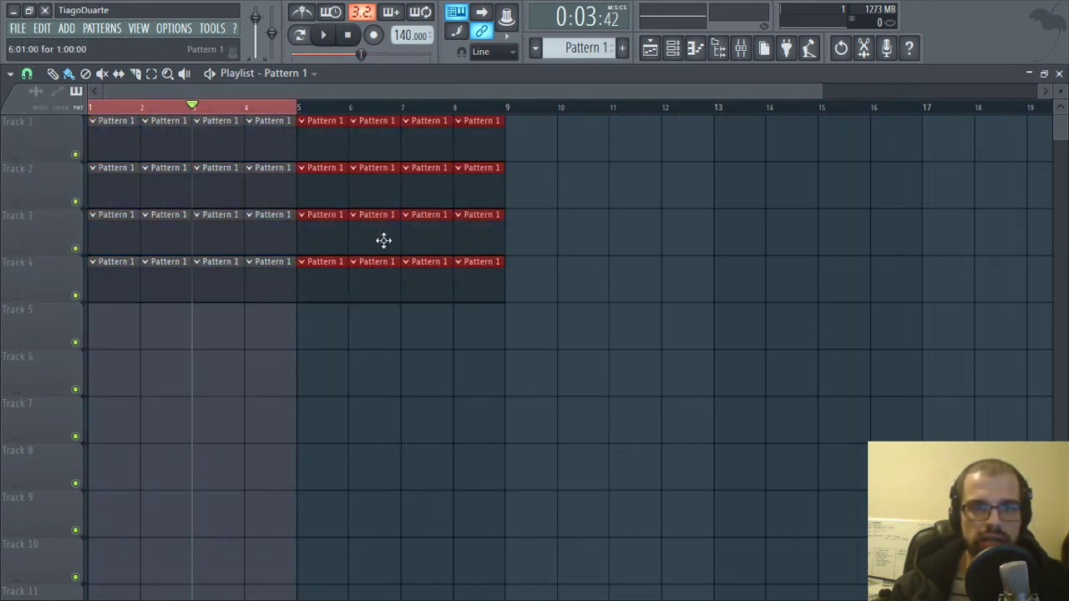
key("ctrl+d")
left_click_drag(329, 272, 475, 285)
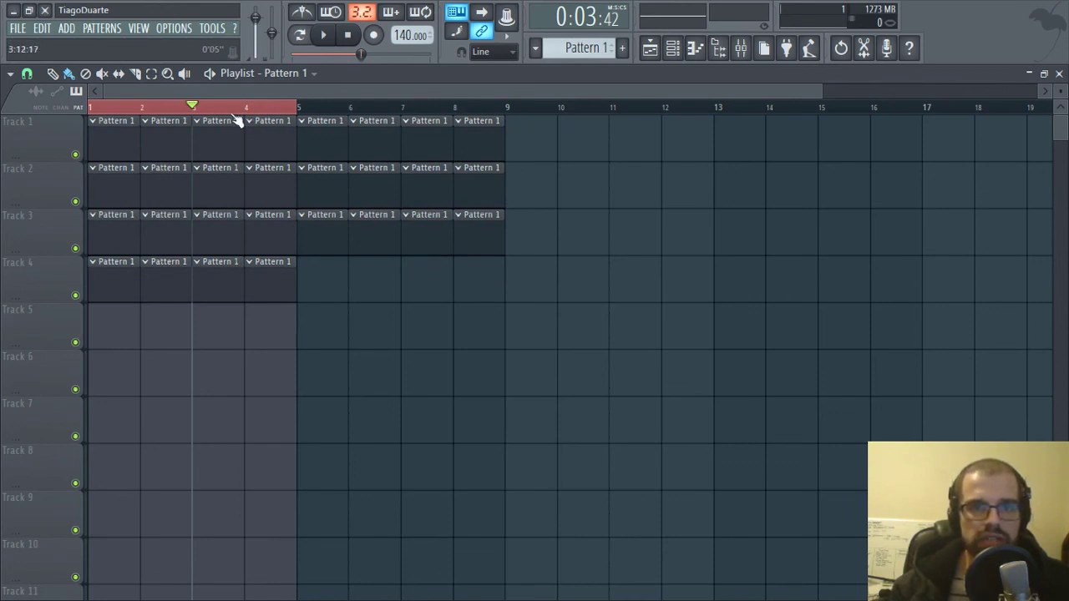
- Move the time selection to bars 5–8, shifting it further along the timeline and back again
left_click_drag(233, 110, 434, 123)
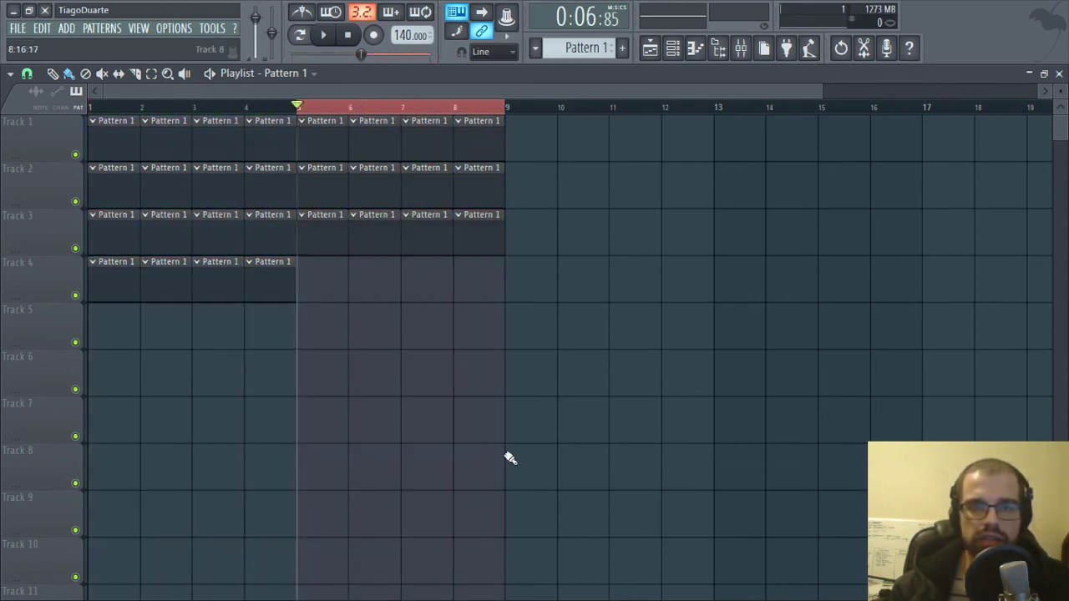
scroll(429, 406, "down", 1)
scroll(430, 404, "down", 1, "ctrl")
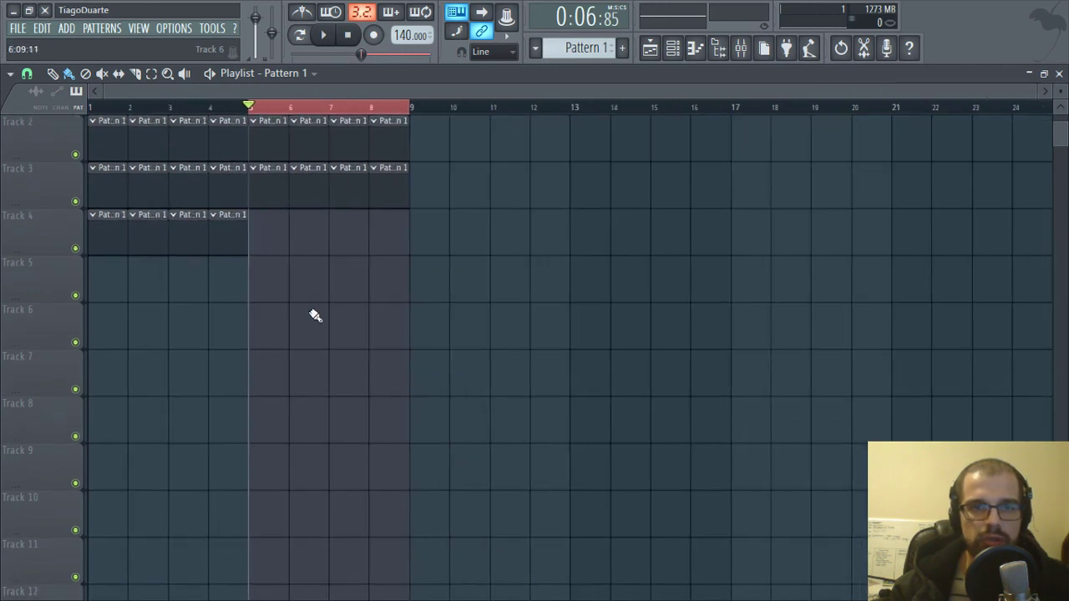
scroll(315, 315, "up", 1)
left_click_drag(342, 114, 607, 106)
left_click_drag(608, 106, 301, 110)
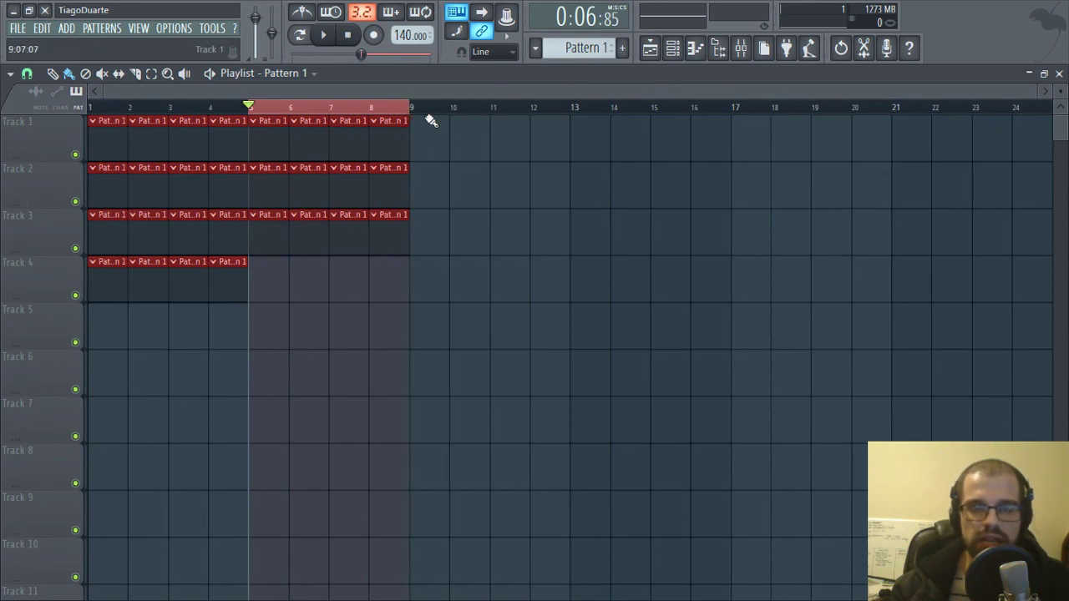
- Try adjusting the end and start of the bars 5–8 time selection and deselect all clips
mouse_move(417, 112)
left_mouse_down()
mouse_move(585, 119)
mouse_move(563, 125)
mouse_move(685, 112)
mouse_move(425, 114)
left_mouse_up()
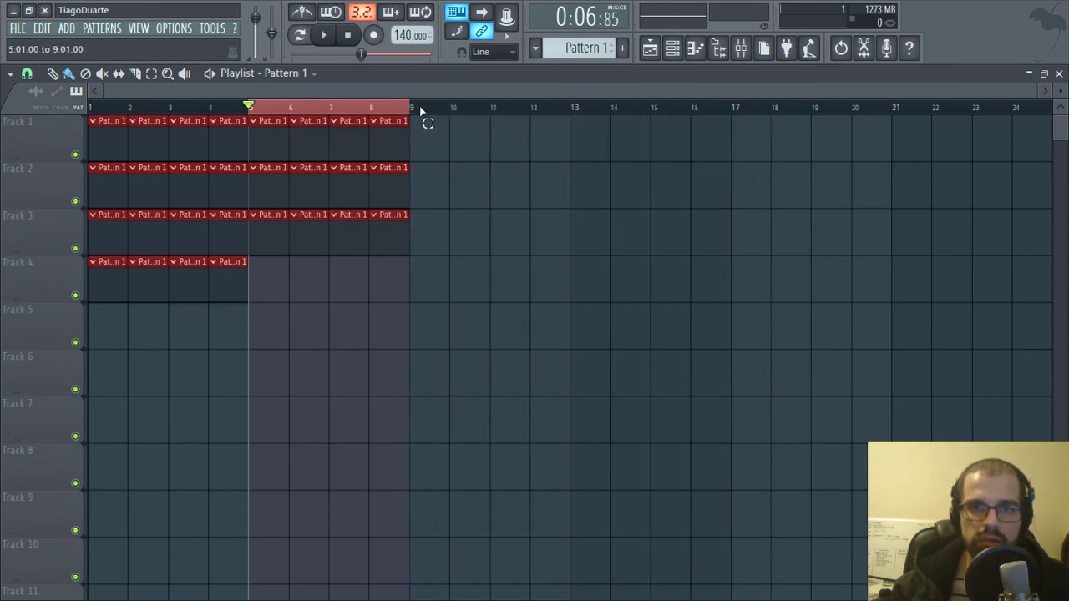
mouse_move(256, 111)
left_mouse_down()
mouse_move(86, 125)
mouse_move(109, 109)
mouse_move(248, 109)
mouse_move(162, 124)
mouse_move(101, 112)
mouse_move(241, 108)
left_mouse_up()
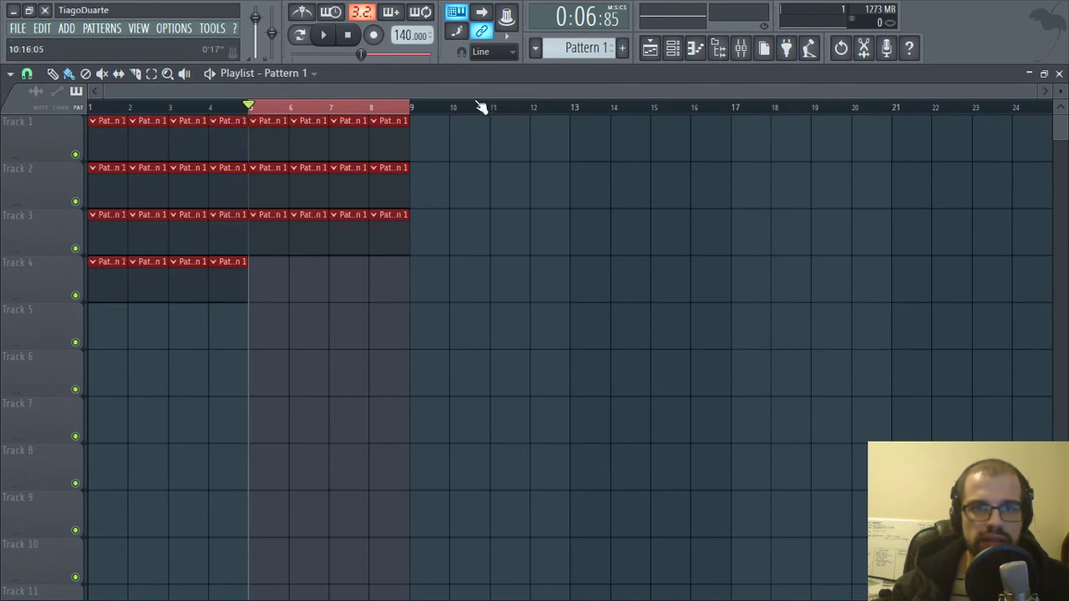
left_click(583, 241, "ctrl")
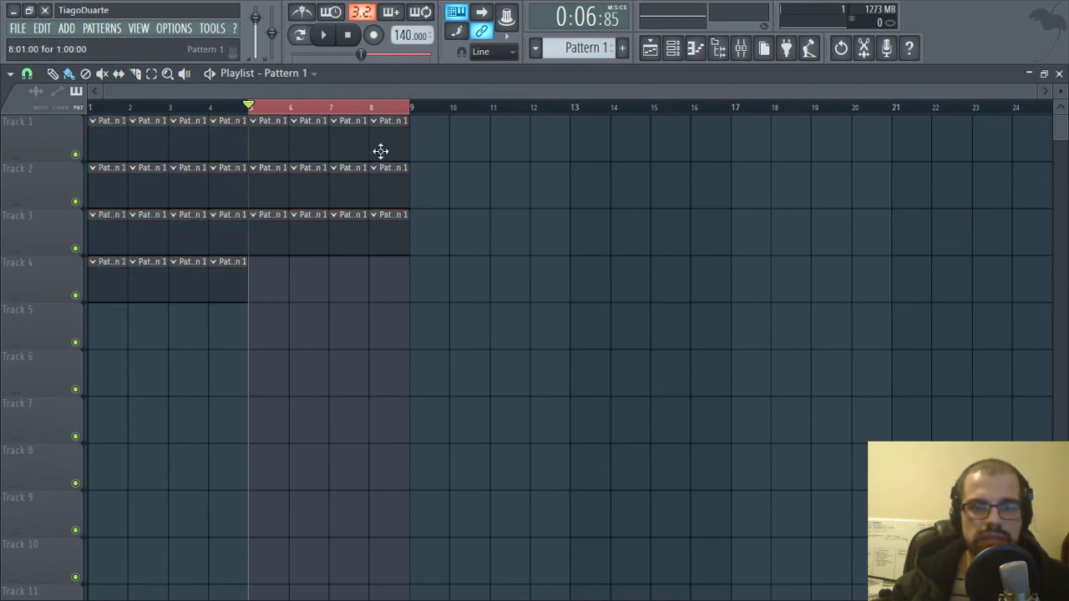